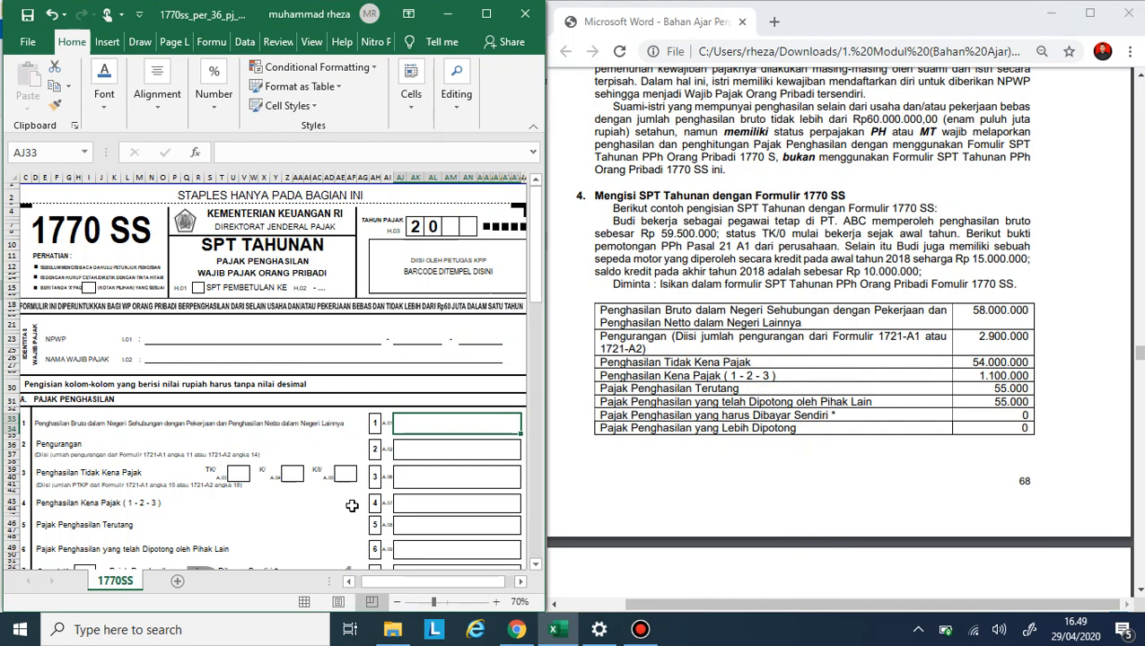
scroll(374, 439, down, 2)
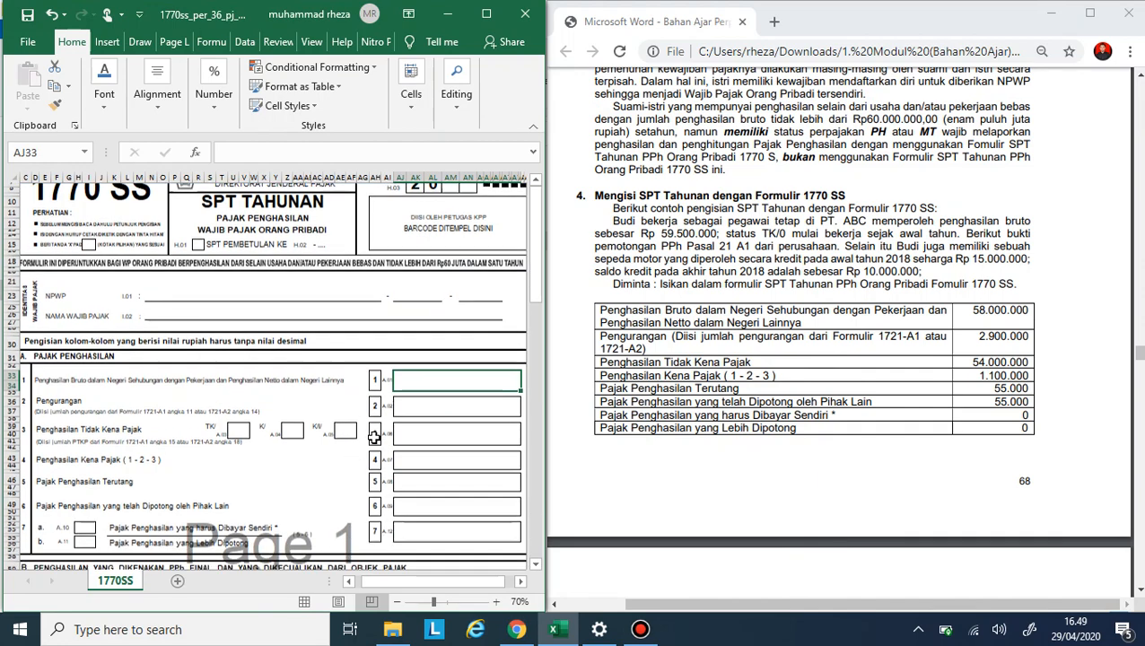
scroll(386, 435, up, 2)
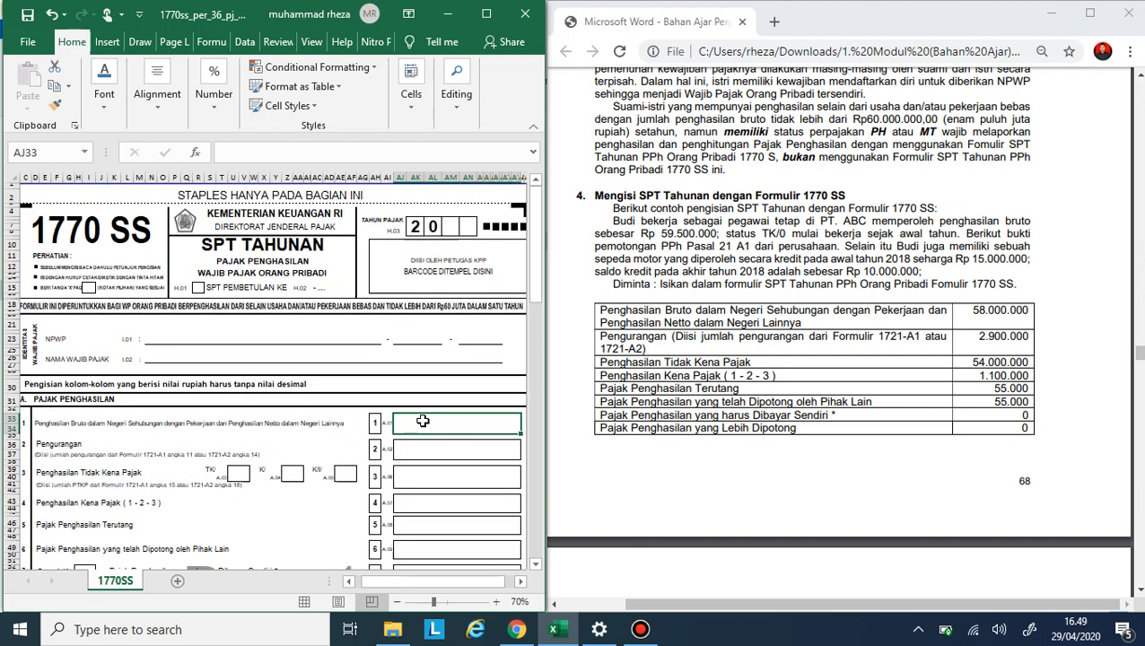
mouse_move(423, 421)
mouse_down()
mouse_move(422, 566)
mouse_move(426, 439)
mouse_up()
click(422, 485)
click(426, 437)
scroll(421, 360, up, 3)
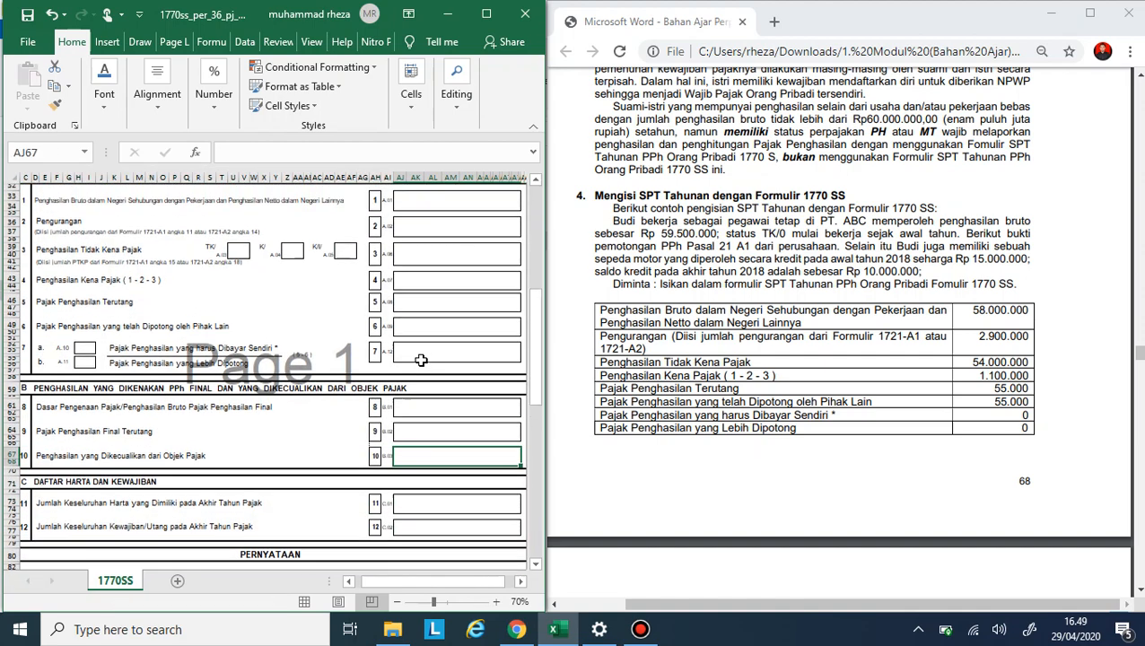
Step: Increase the font size of the section A amount boxes, rows 1 to 7, and check their number format options
drag(434, 249, 439, 402)
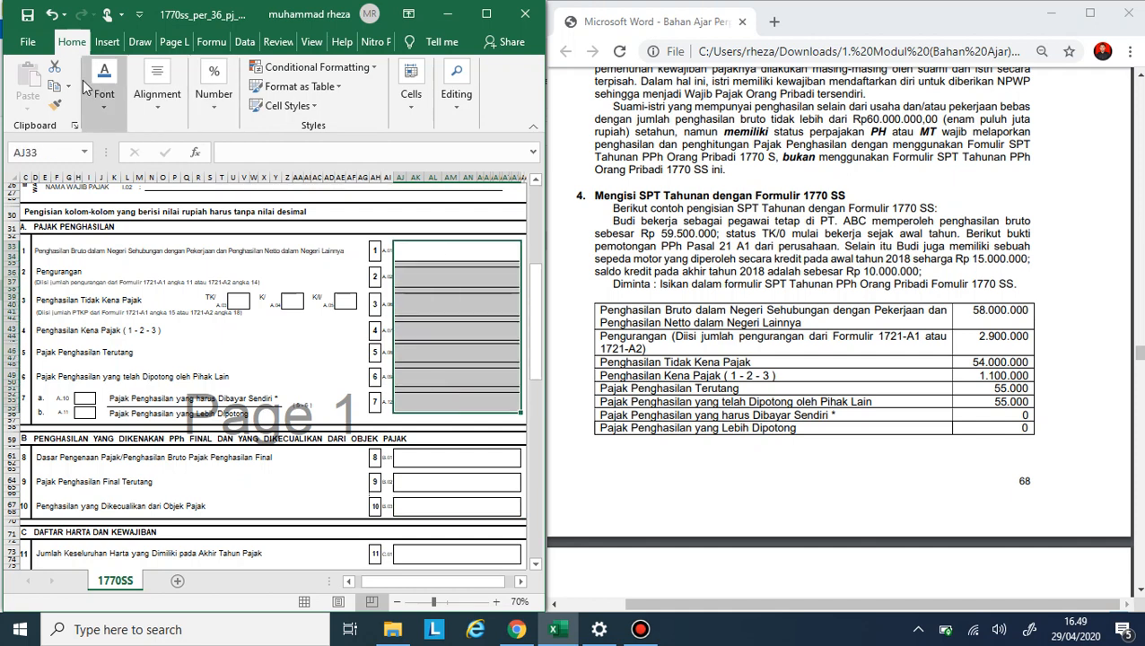
click(104, 99)
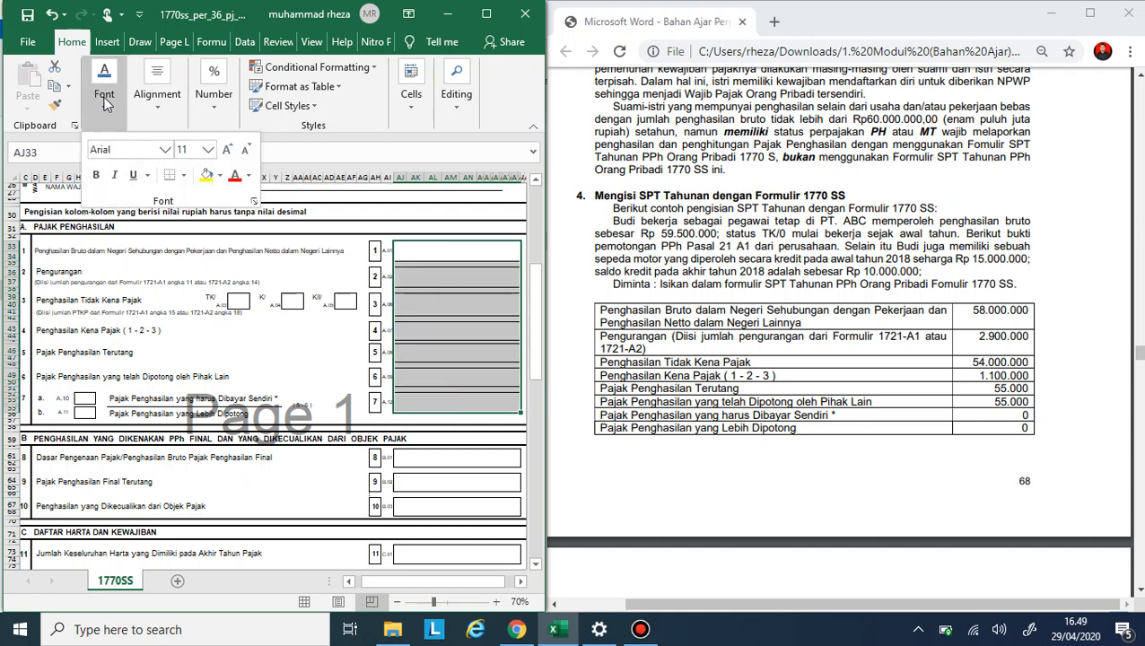
click(224, 151)
click(212, 104)
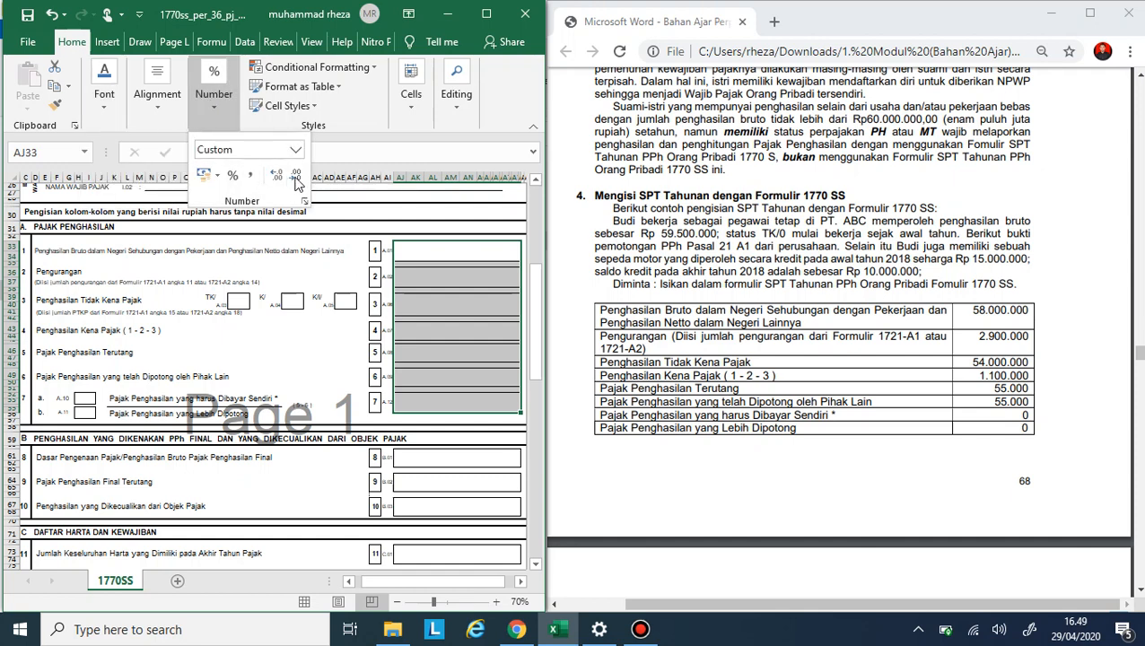
click(441, 459)
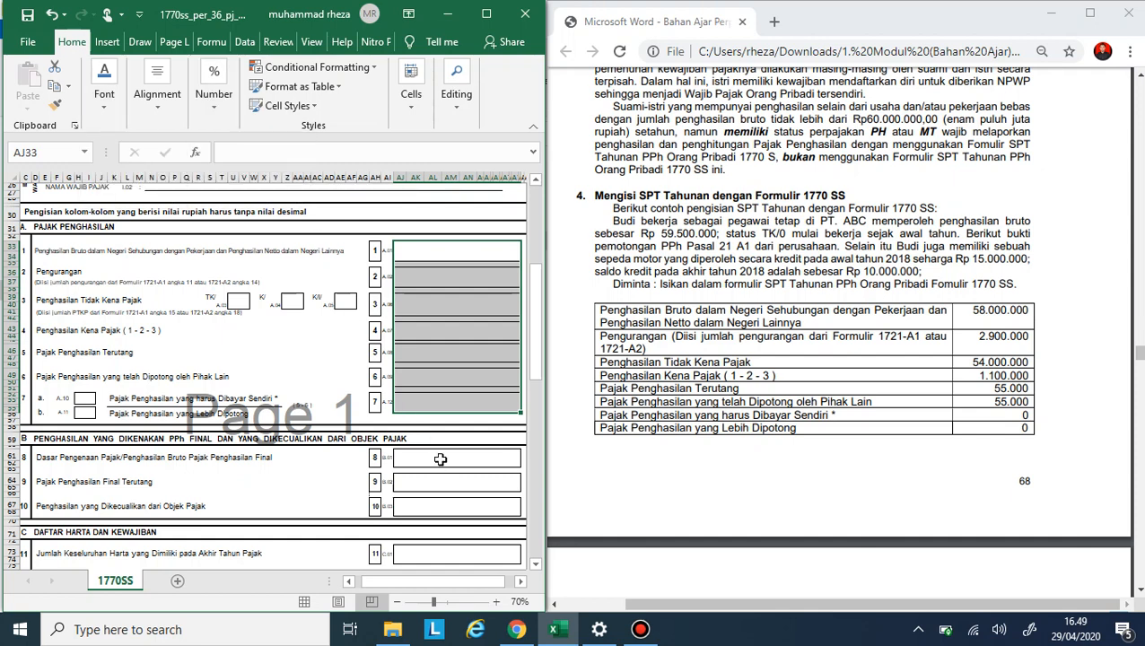
Step: Enlarge the font of the section B amount boxes, rows 8 to 10, by two size increments
click(441, 459)
drag(440, 458, 445, 505)
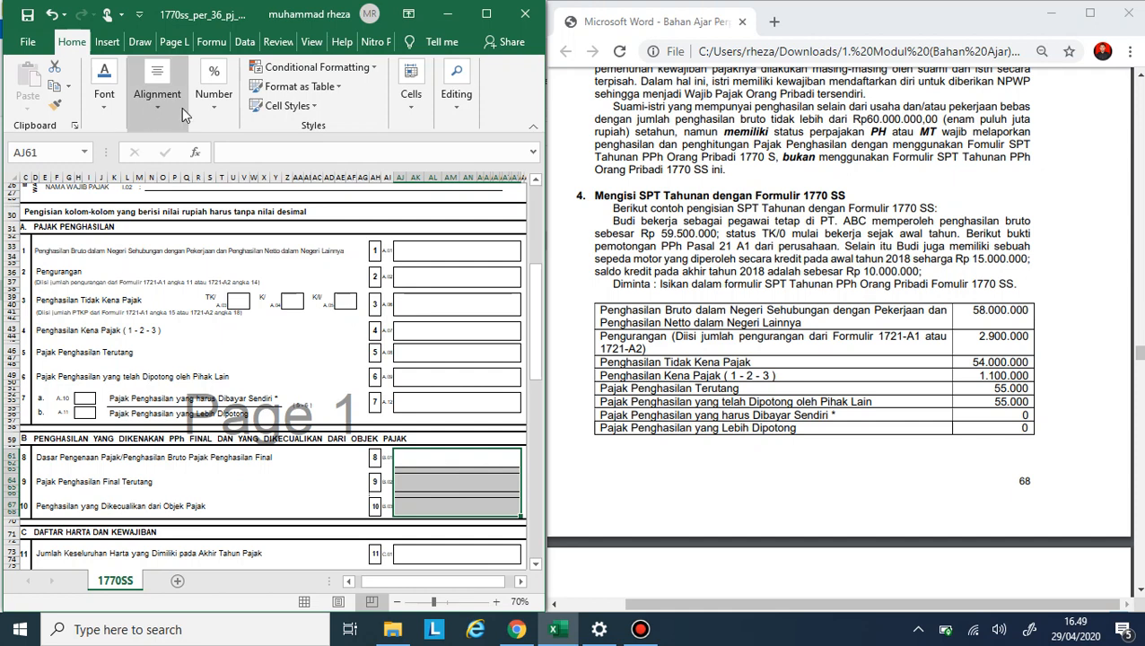
click(104, 97)
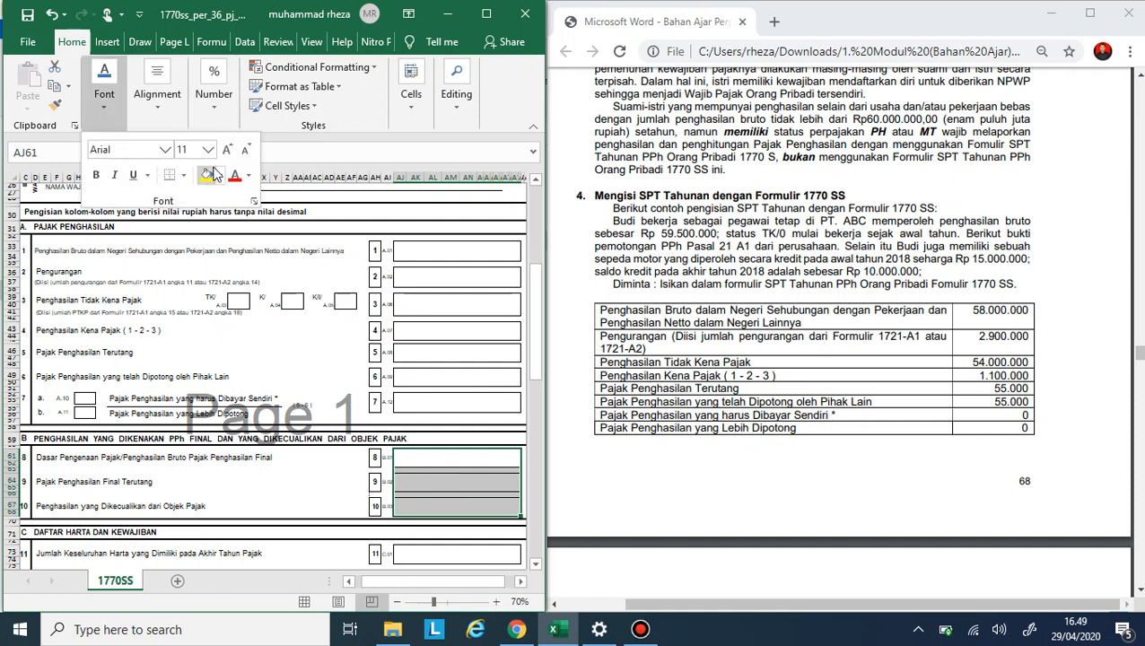
click(226, 150)
click(226, 149)
click(226, 150)
click(243, 151)
scroll(501, 466, down, 3)
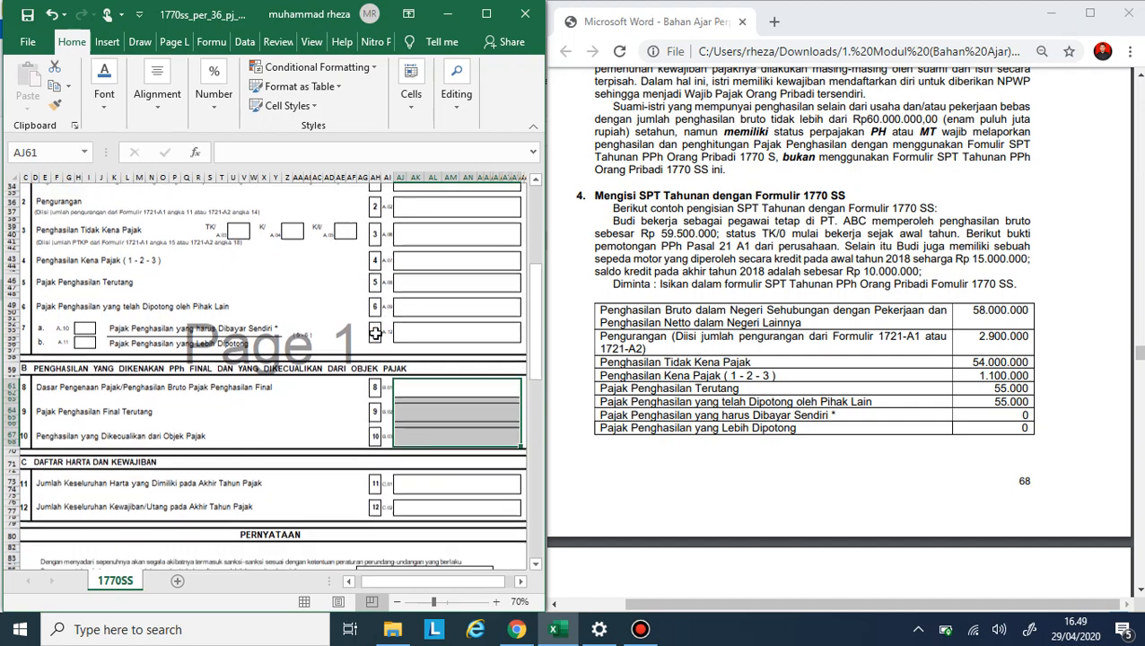
Step: Review the blank 1770 SS form, the worked example's case text and summary table, and the Formulir 1721-A1 withholding slip
drag(737, 271, 1003, 173)
click(1018, 182)
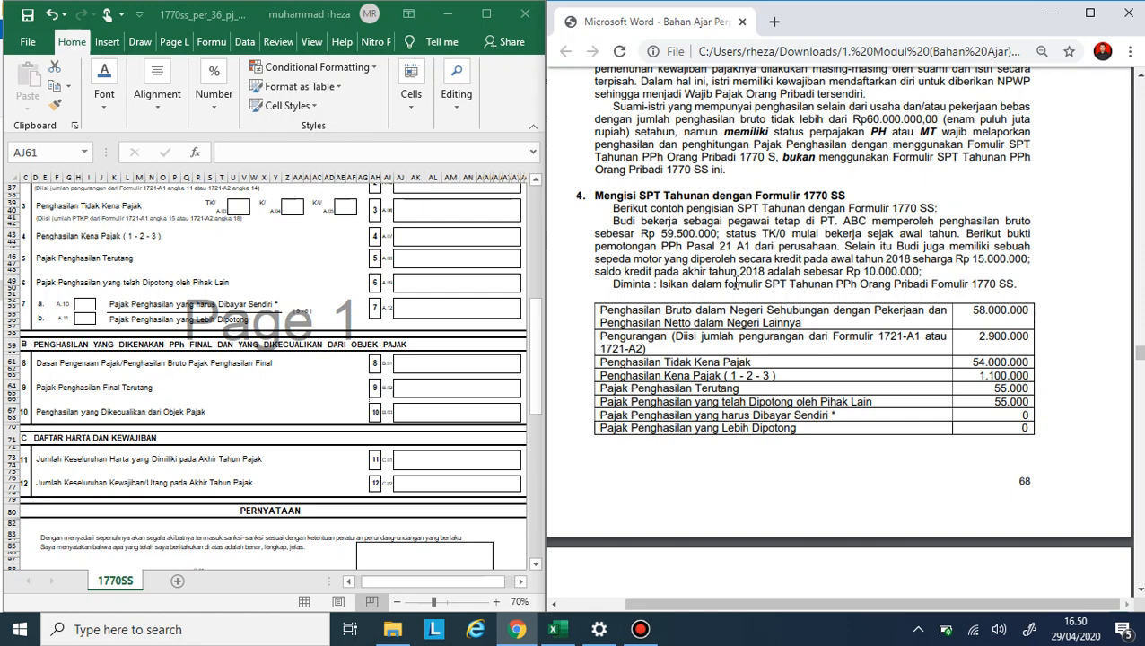
scroll(358, 254, up, 5)
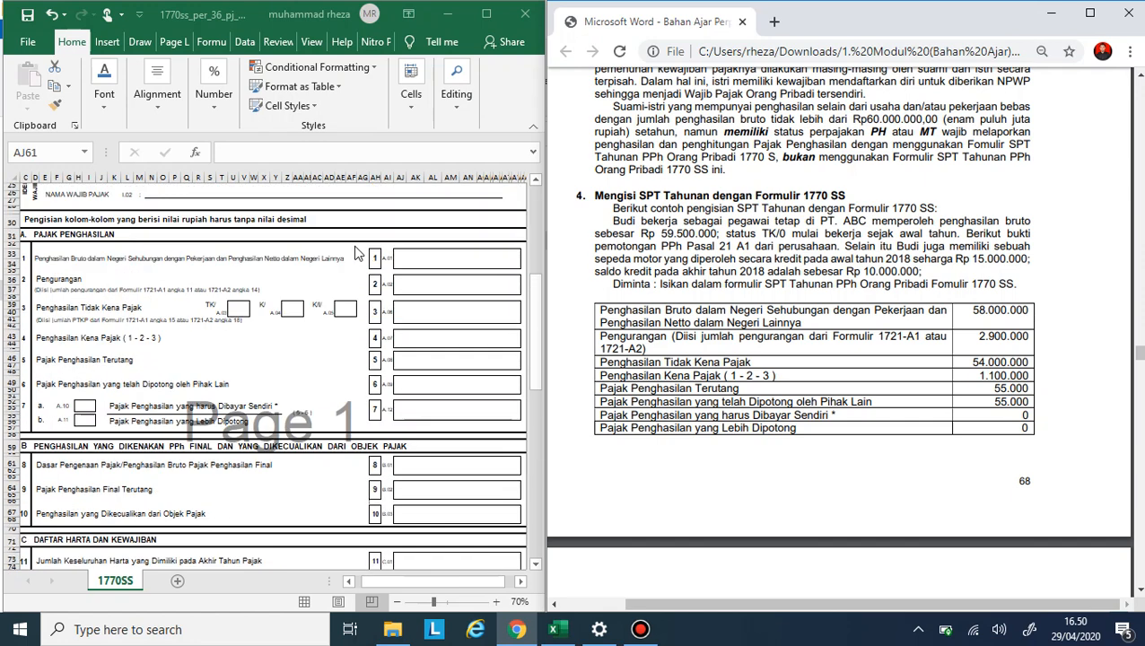
scroll(357, 254, up, 3)
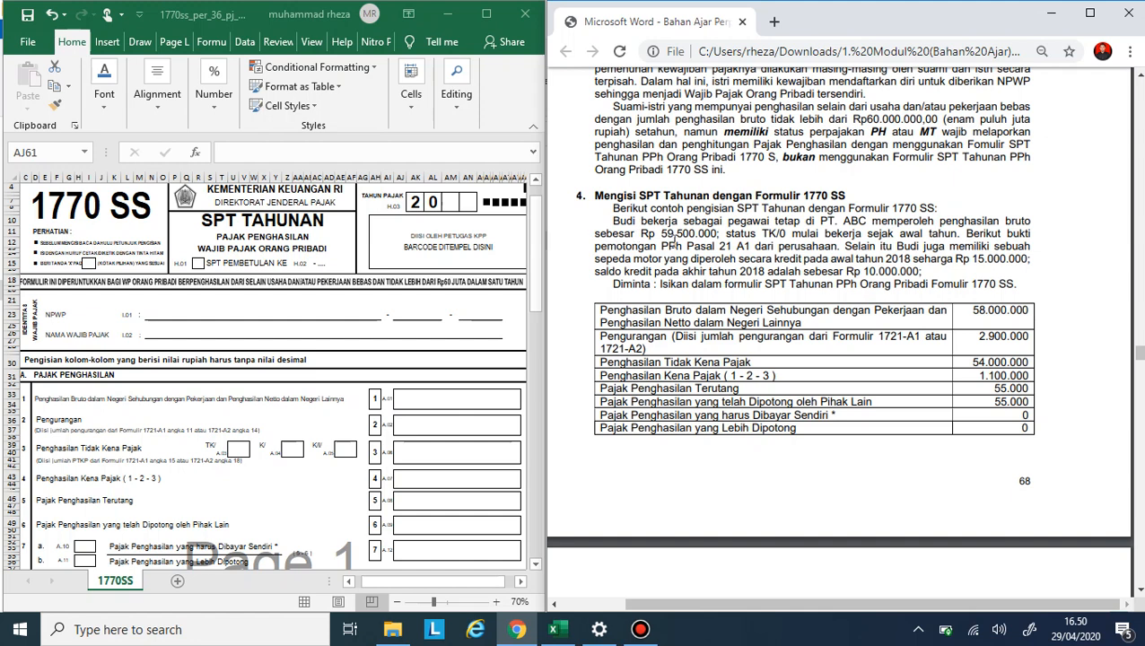
scroll(677, 240, down, 1)
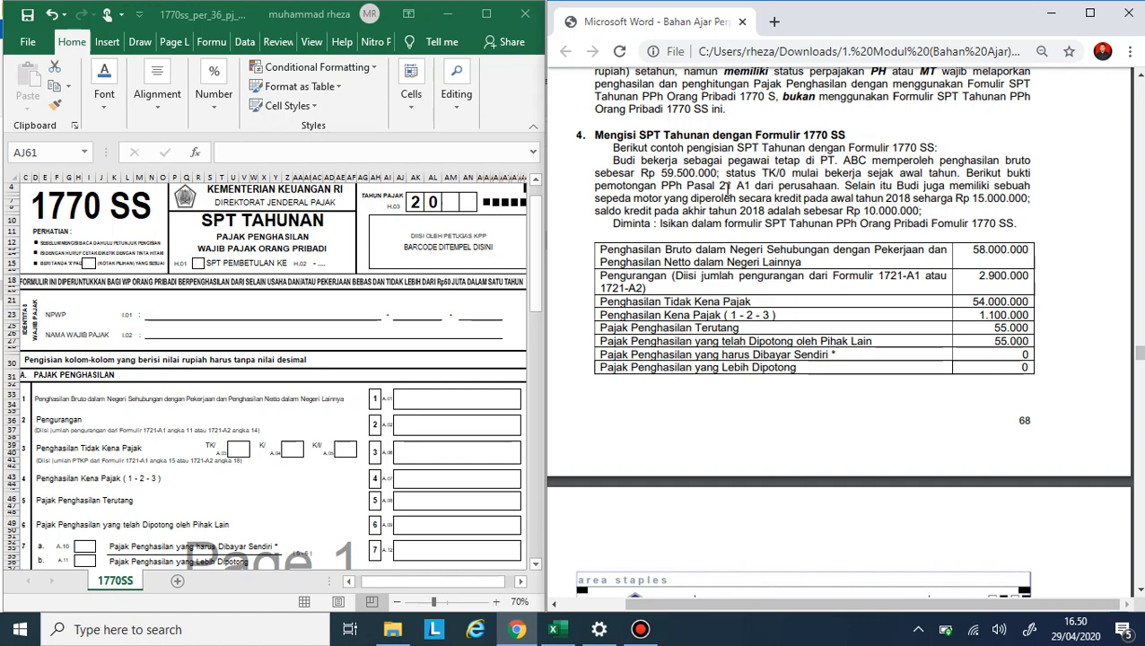
scroll(784, 319, down, 6)
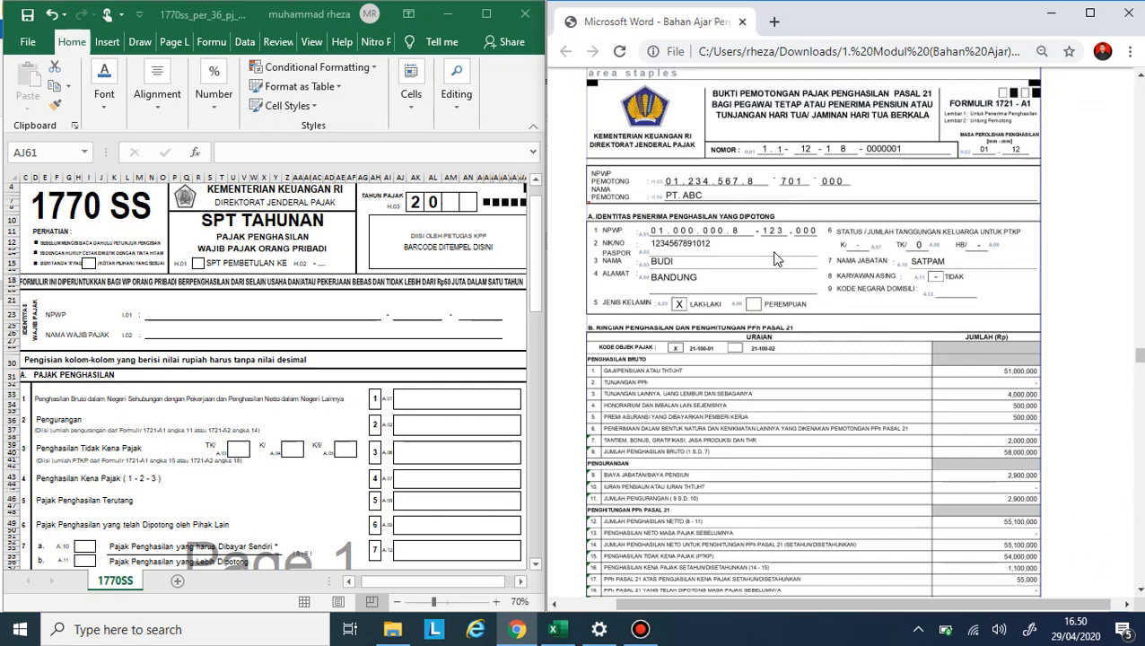
scroll(777, 259, up, 10)
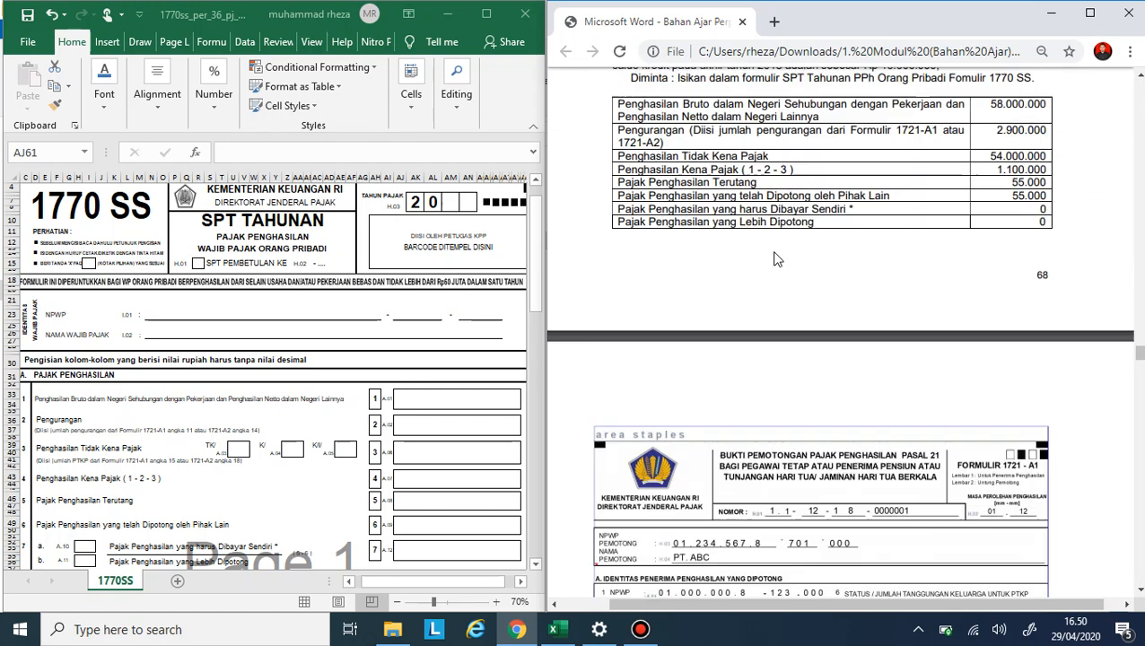
scroll(777, 259, down, 10)
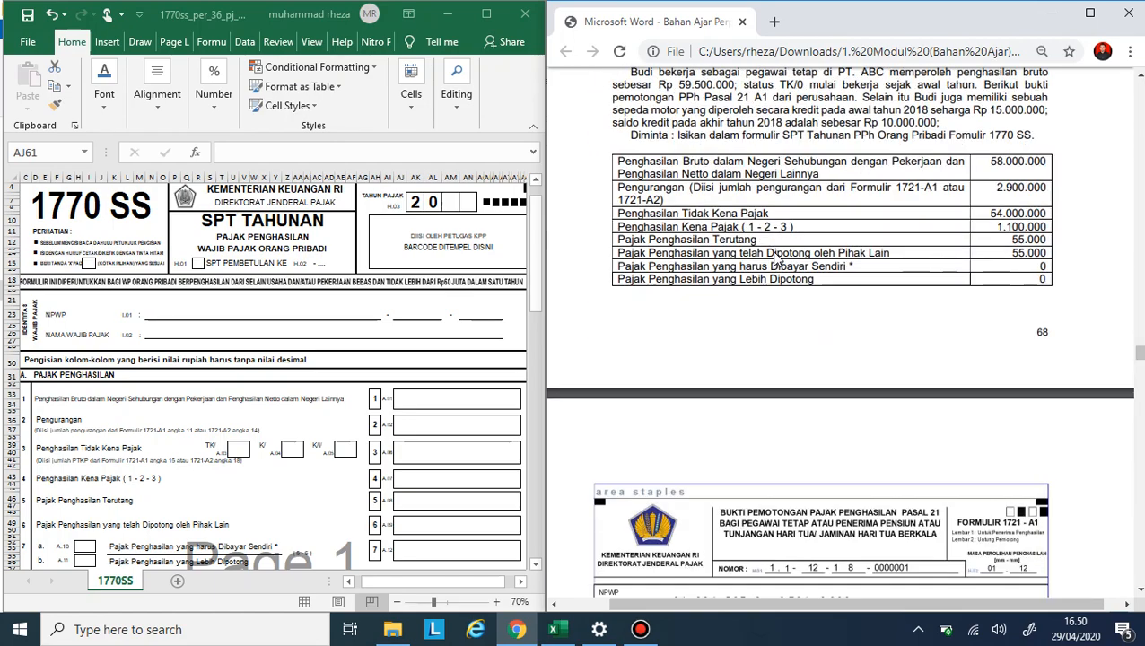
scroll(777, 257, down, 5)
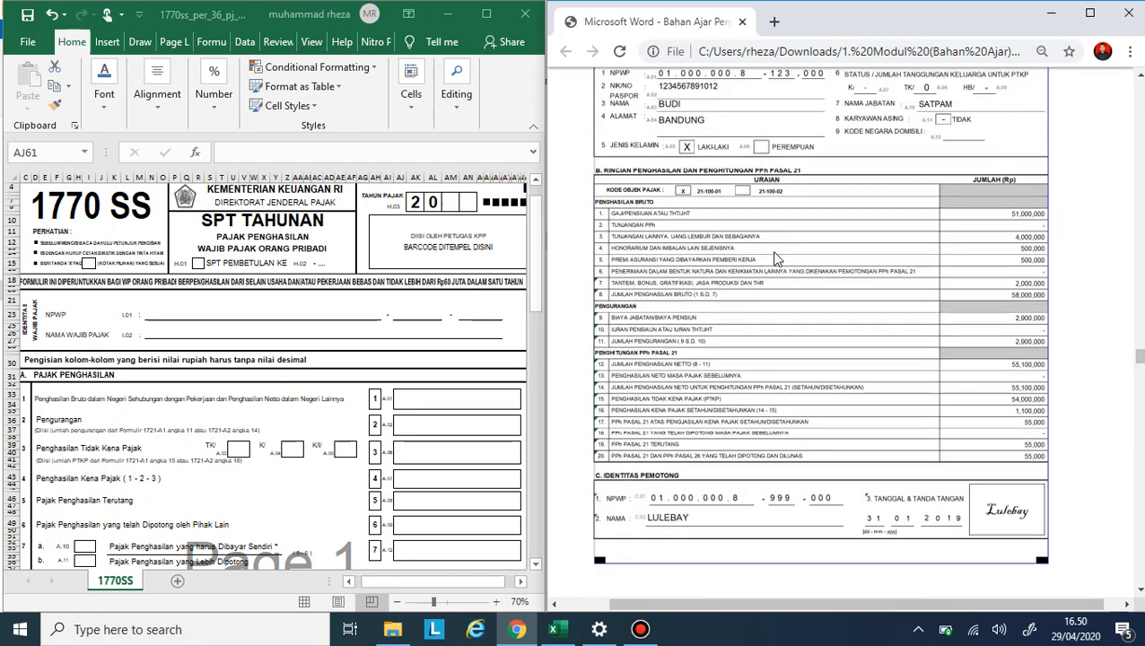
scroll(777, 259, up, 12)
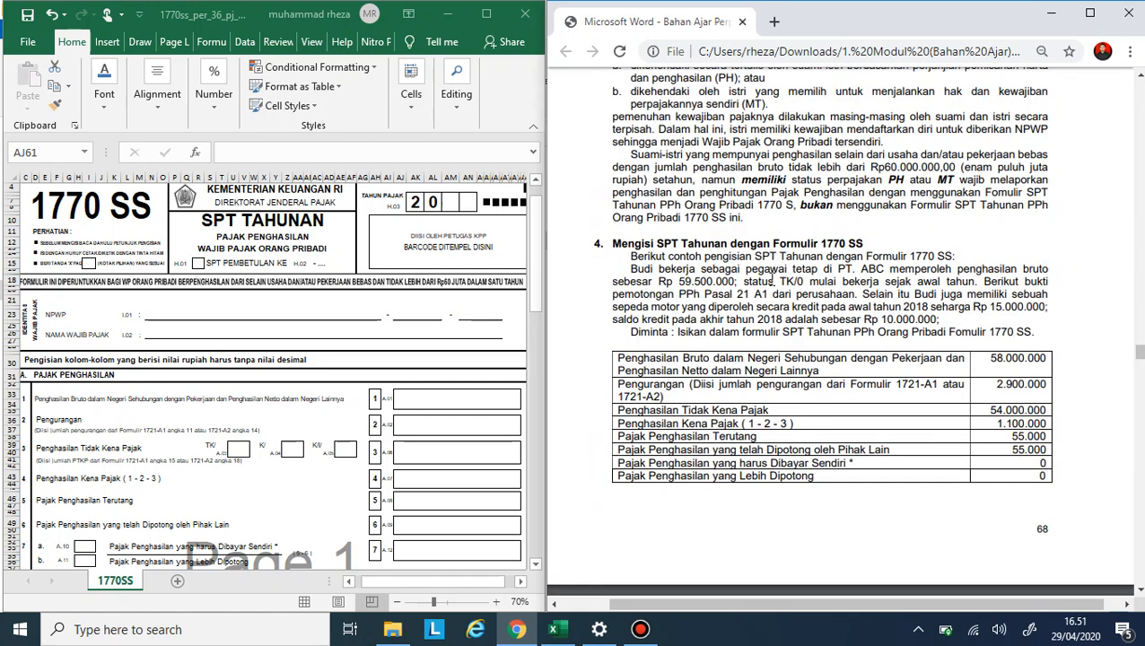
scroll(773, 278, down, 5)
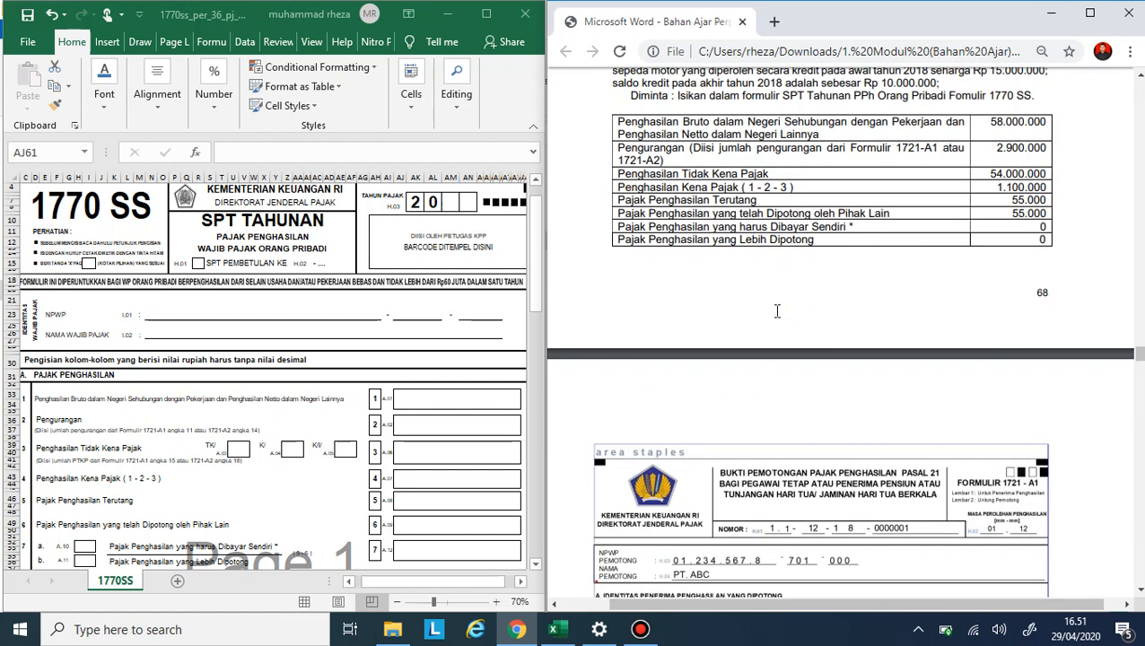
scroll(777, 309, down, 1)
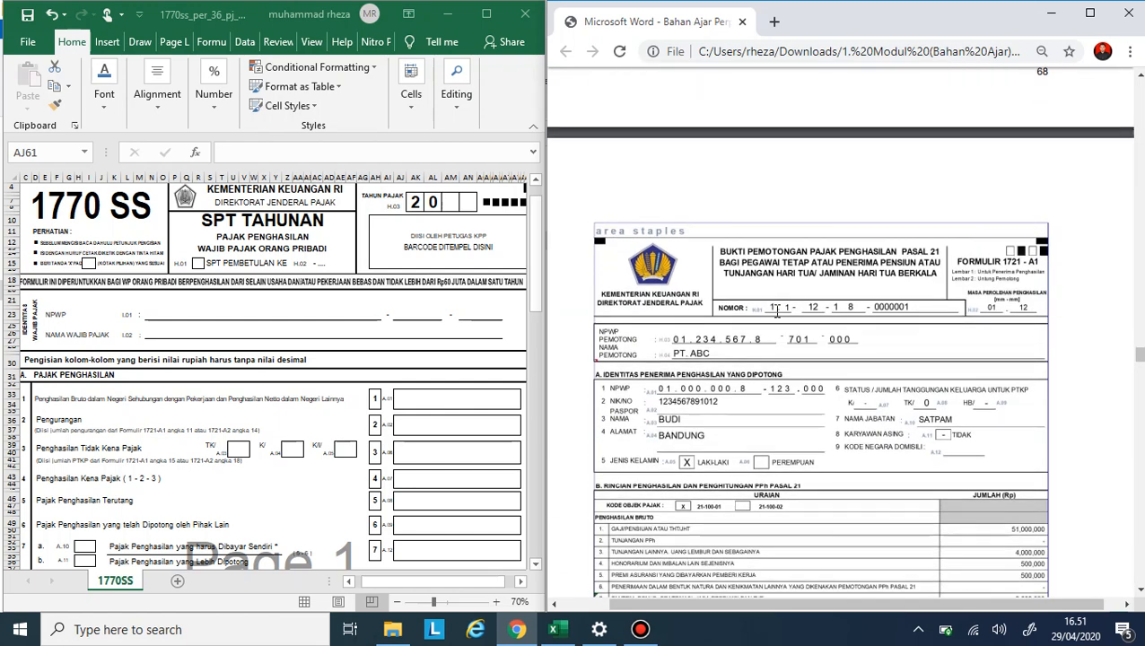
scroll(777, 310, down, 3)
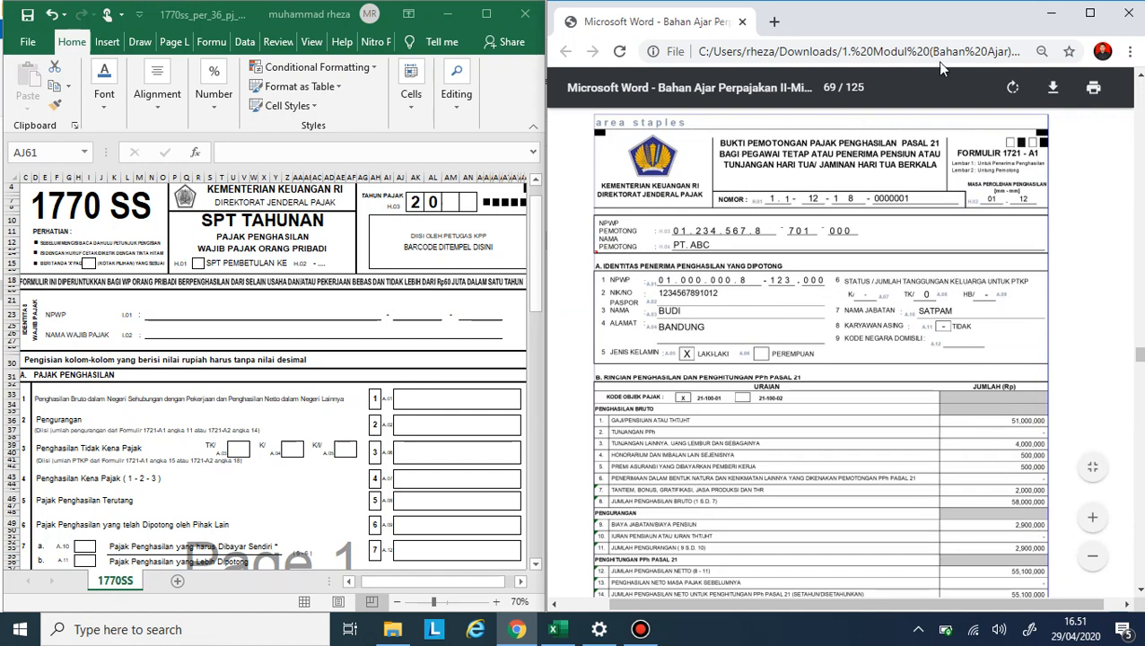
scroll(866, 205, down, 1)
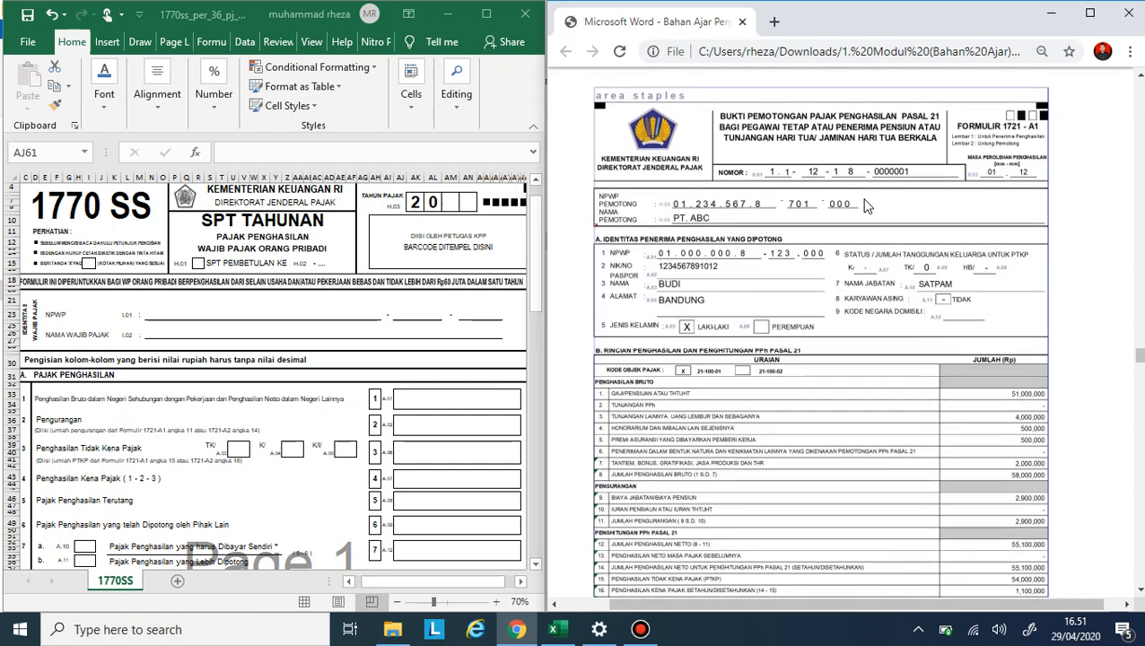
scroll(867, 206, up, 10)
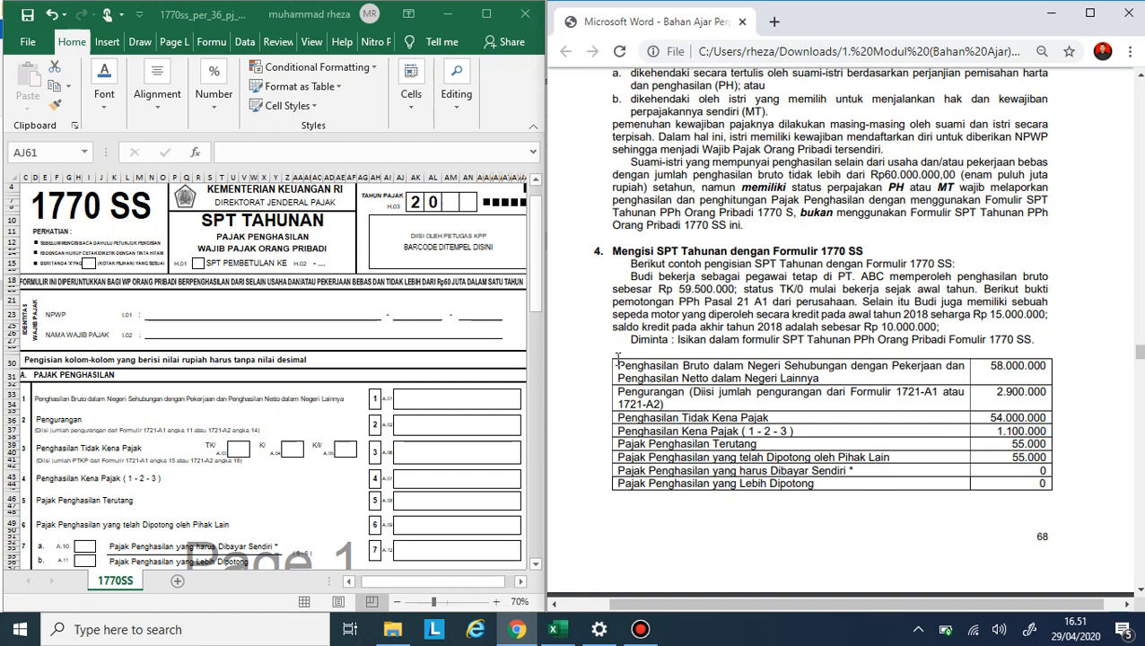
scroll(727, 485, down, 5)
scroll(729, 486, down, 1)
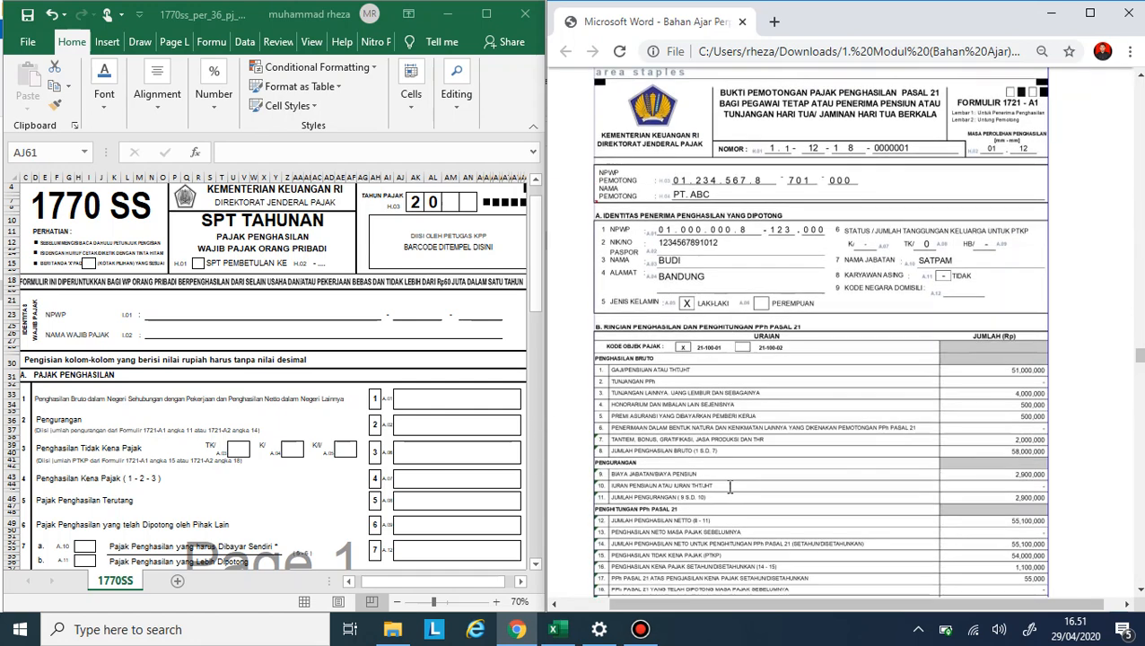
Step: Complete the tax year (Tahun Pajak) on the 1770 SS form as 2018, one digit per box
click(447, 205)
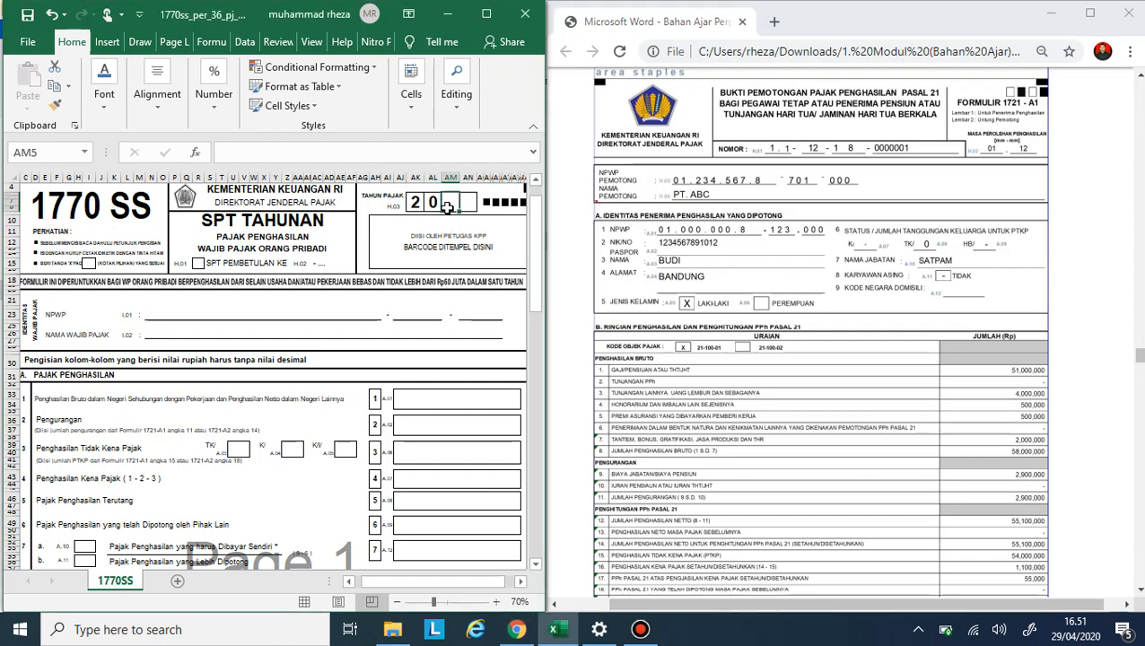
text(1)
key(Tab)
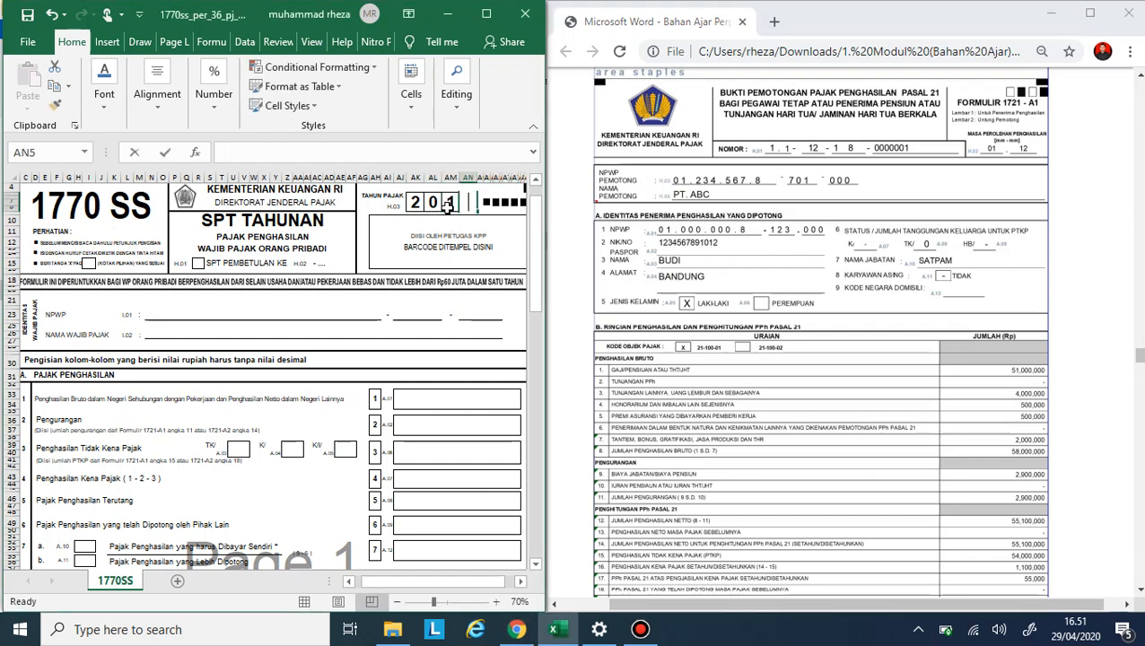
text(8)
key(Return)
scroll(877, 98, down, 10)
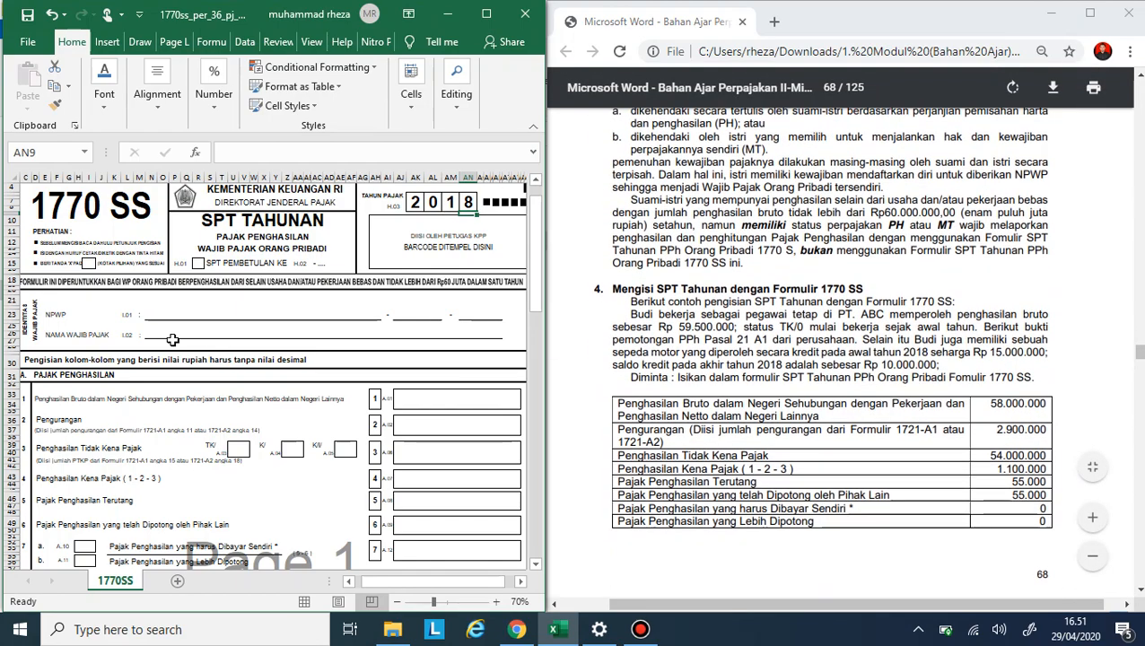
scroll(175, 314, up, 1)
click(177, 311)
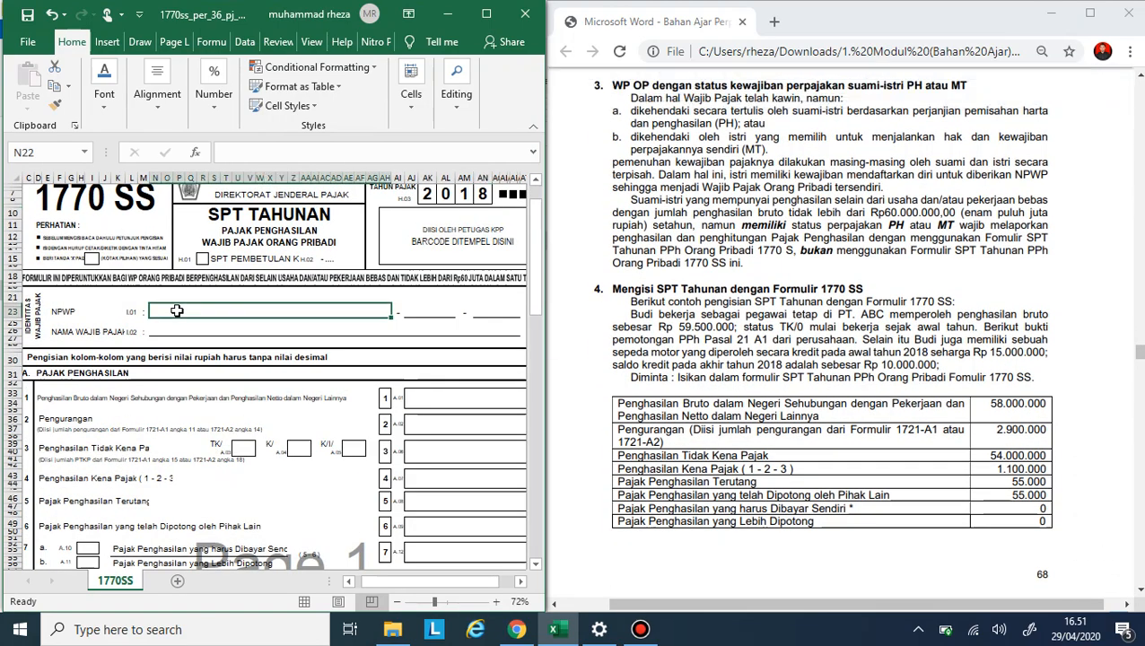
scroll(177, 312, down, 2)
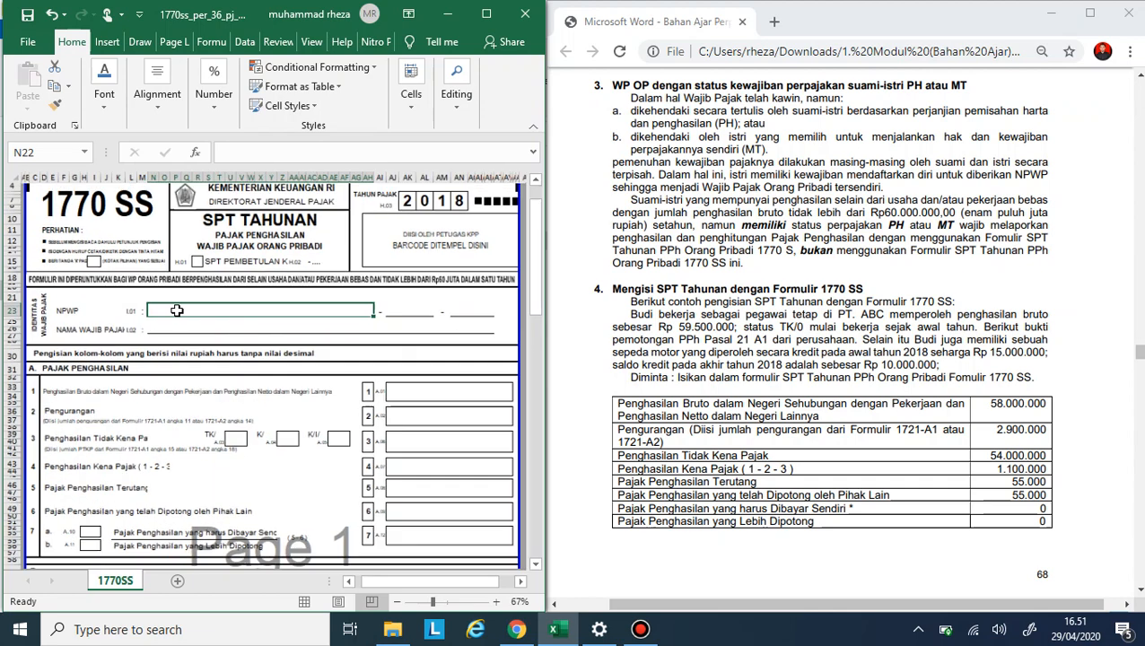
text(bu)
key(BackSpace)
key(BackSpace)
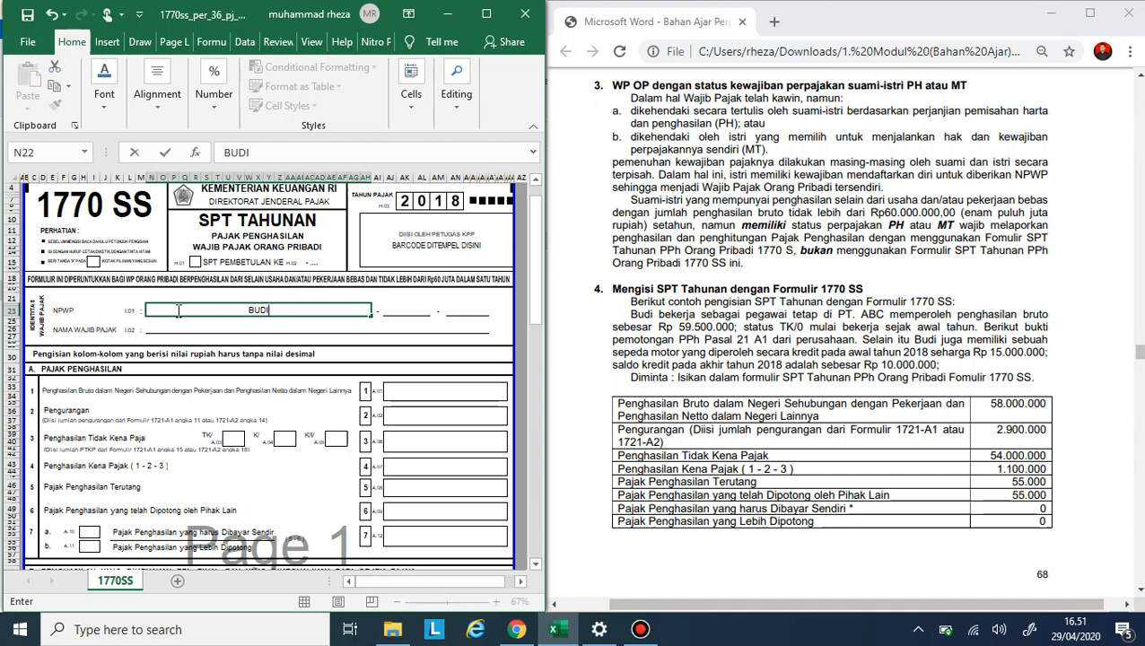
key(BackSpace)
Step: Fill in all three parts of the taxpayer's NPWP on the 1770 SS form, copied from section A of the 1721-A1 slip
scroll(567, 422, down, 5)
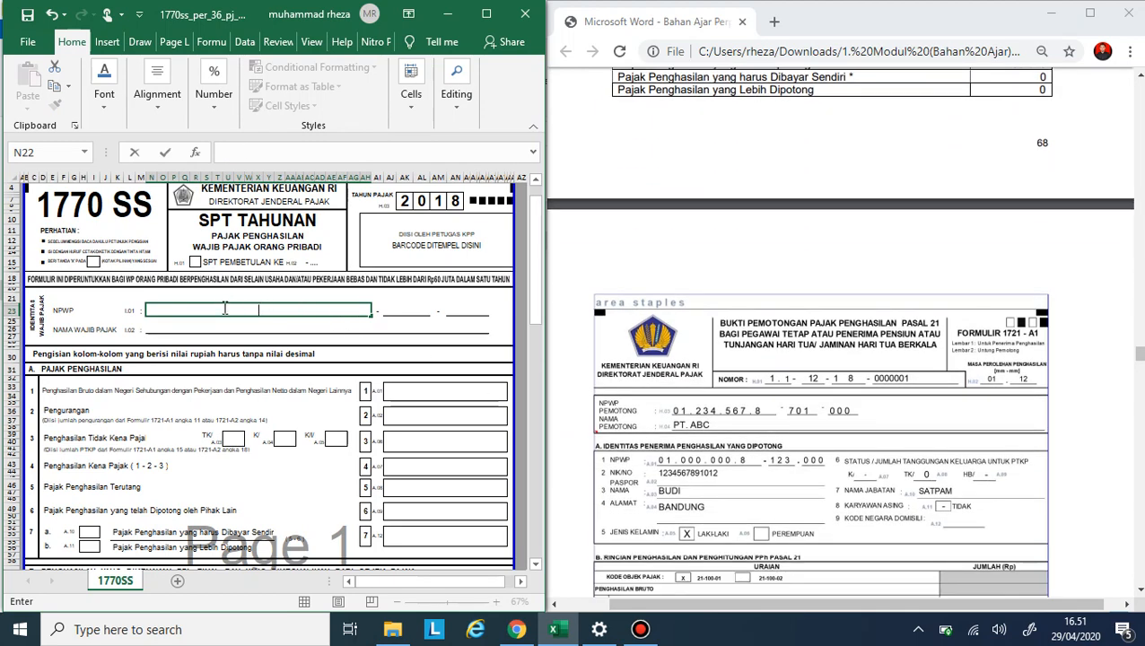
text(01.000.000.8)
key(Tab)
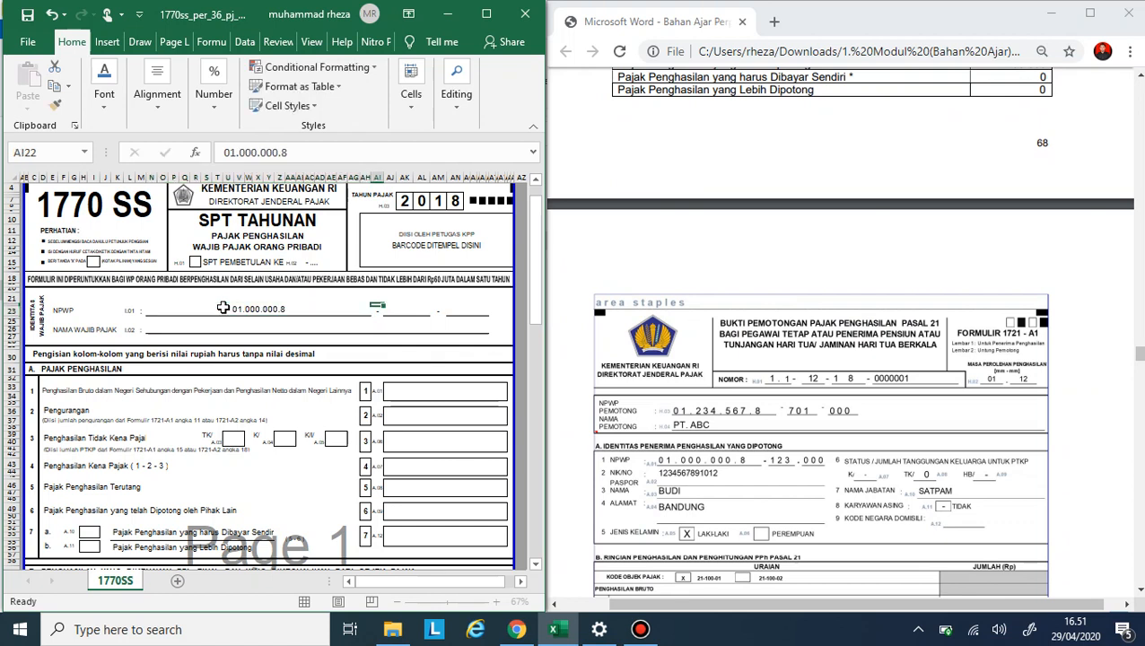
text(123)
key(Tab)
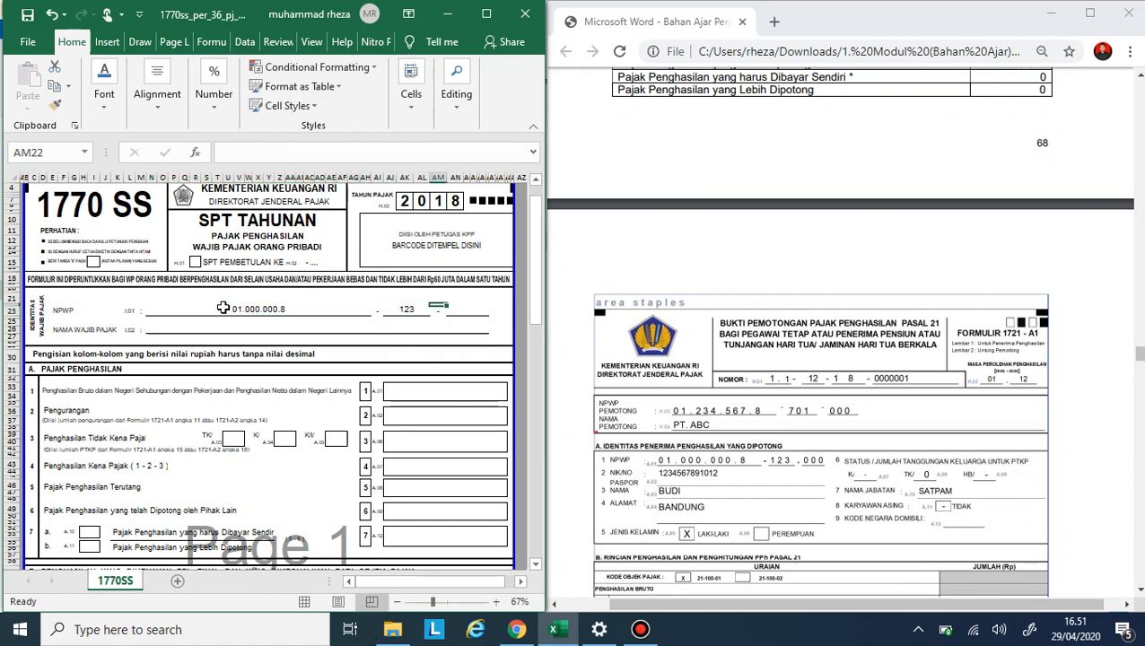
key(Tab)
text(000)
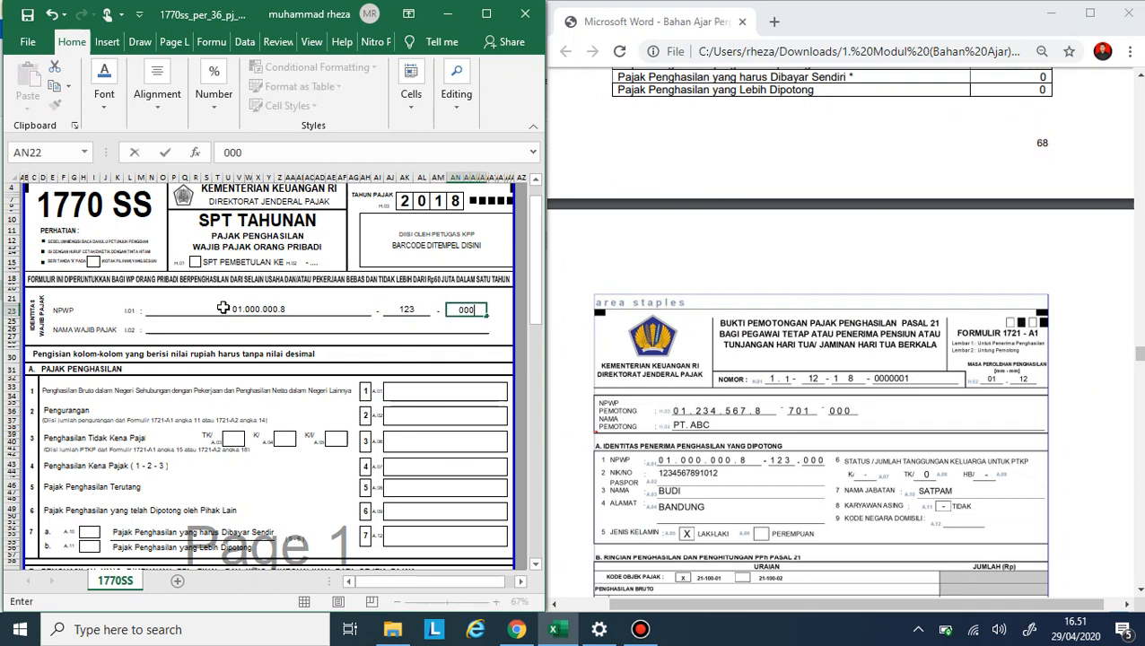
Step: Fill in the taxpayer's name (Nama Wajib Pajak) on the 1770 SS form, copied from the 1721-A1 slip
click(217, 329)
text(BUDI)
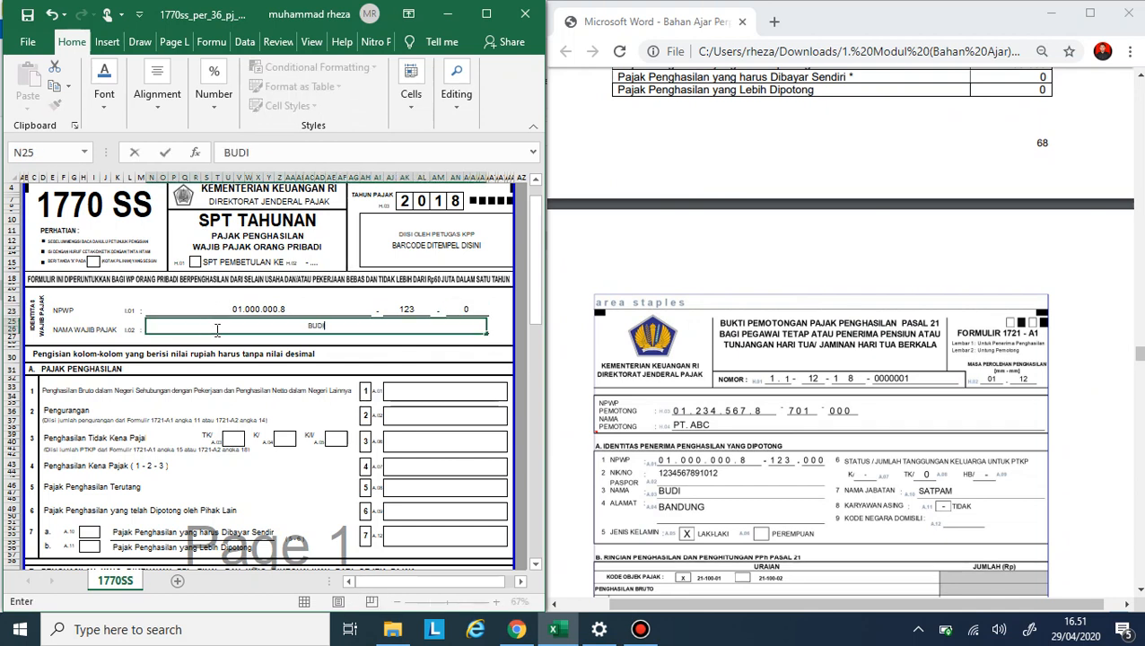
click(459, 392)
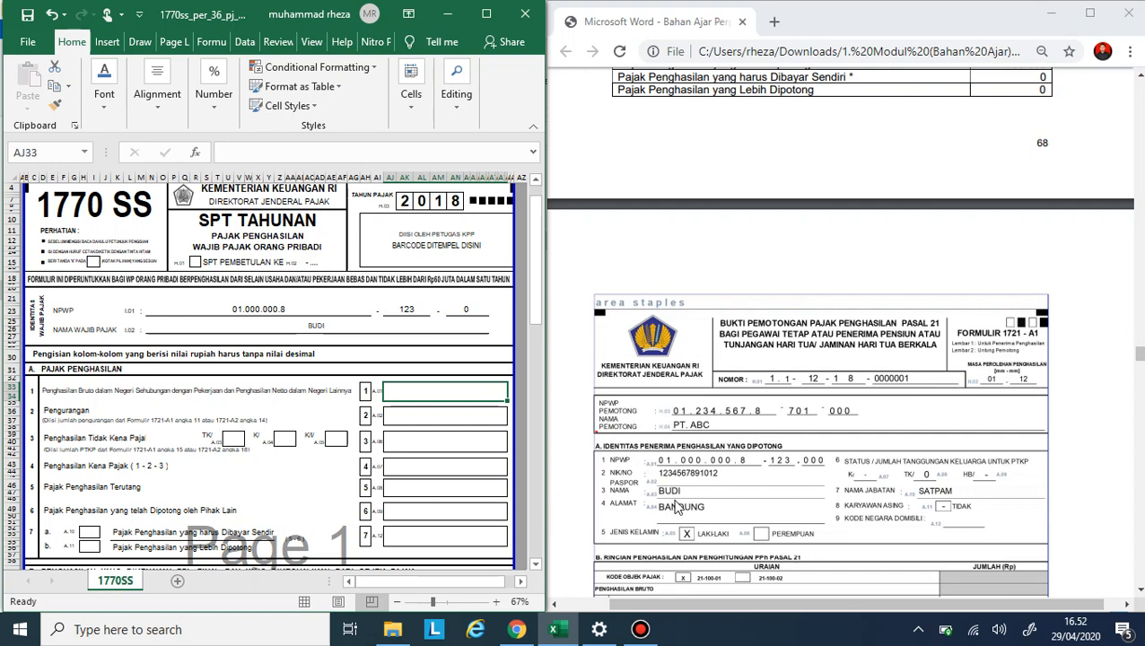
Step: Enter 58000000 as gross income in section A, row 1, copied from line 8 of the 1721-A1 slip
scroll(677, 507, down, 2)
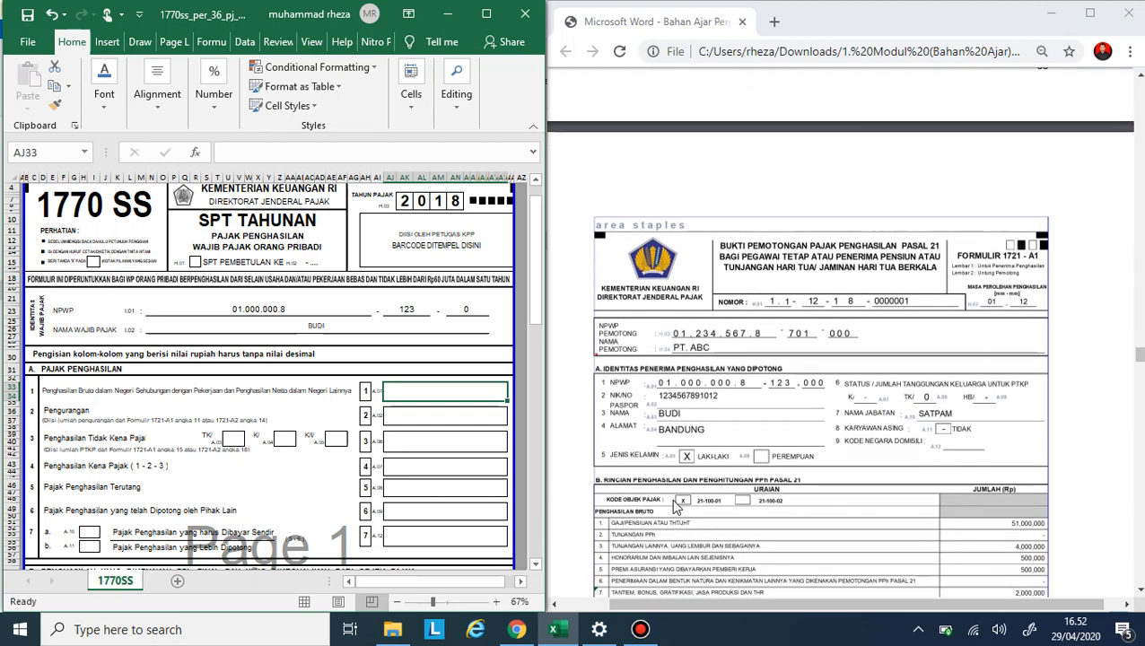
scroll(677, 507, down, 1)
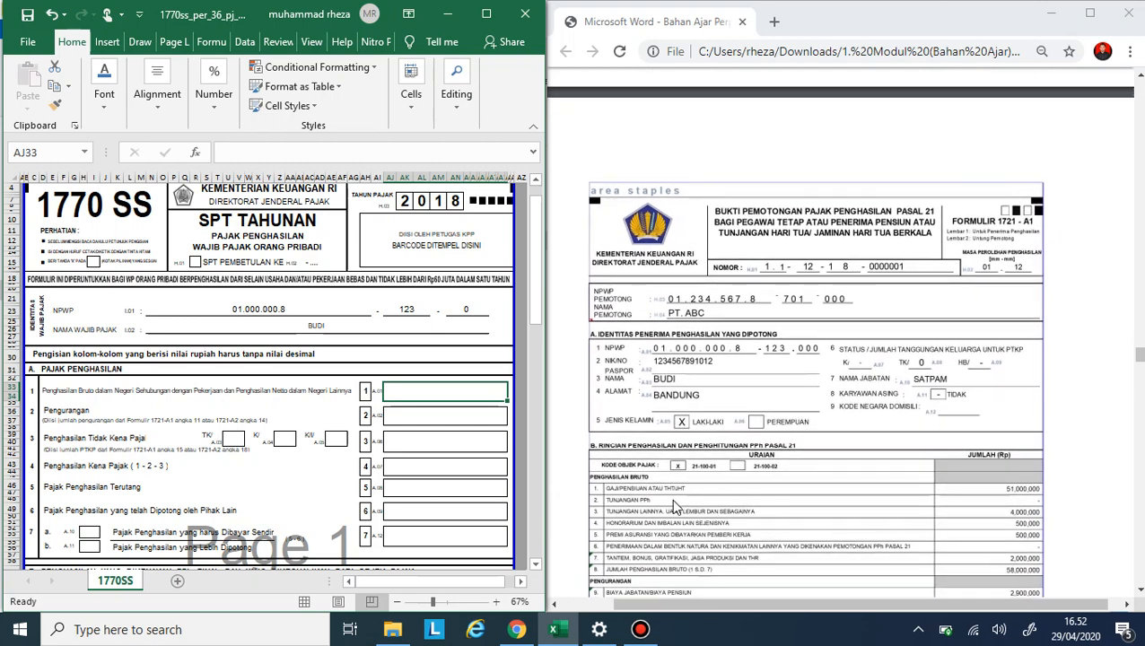
scroll(676, 507, down, 3)
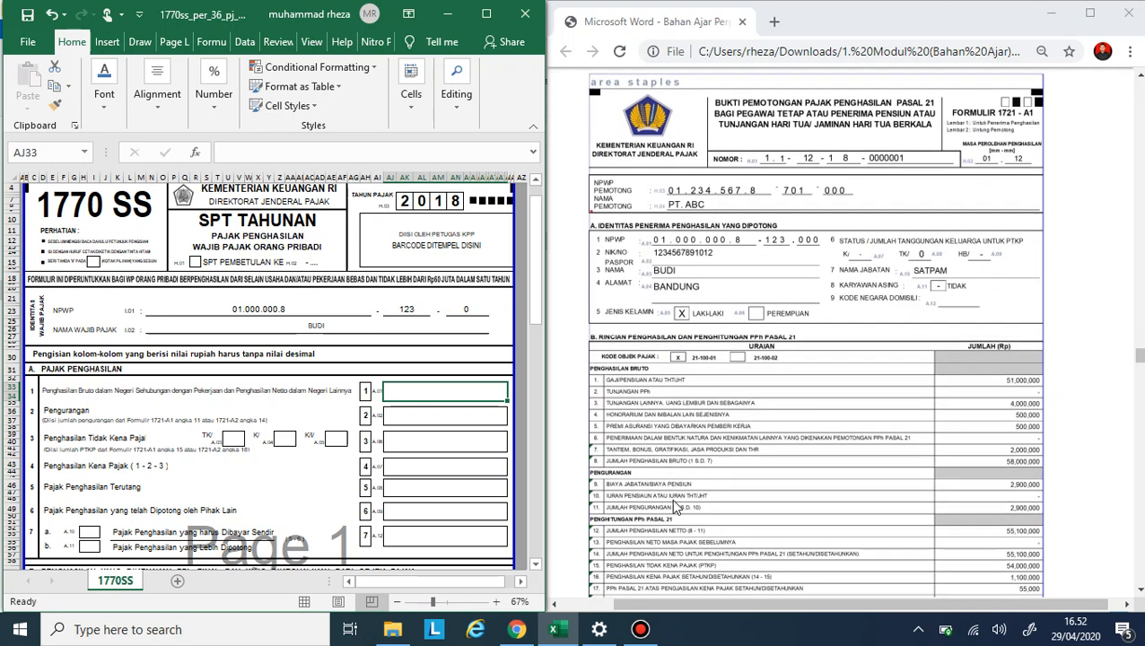
click(773, 447)
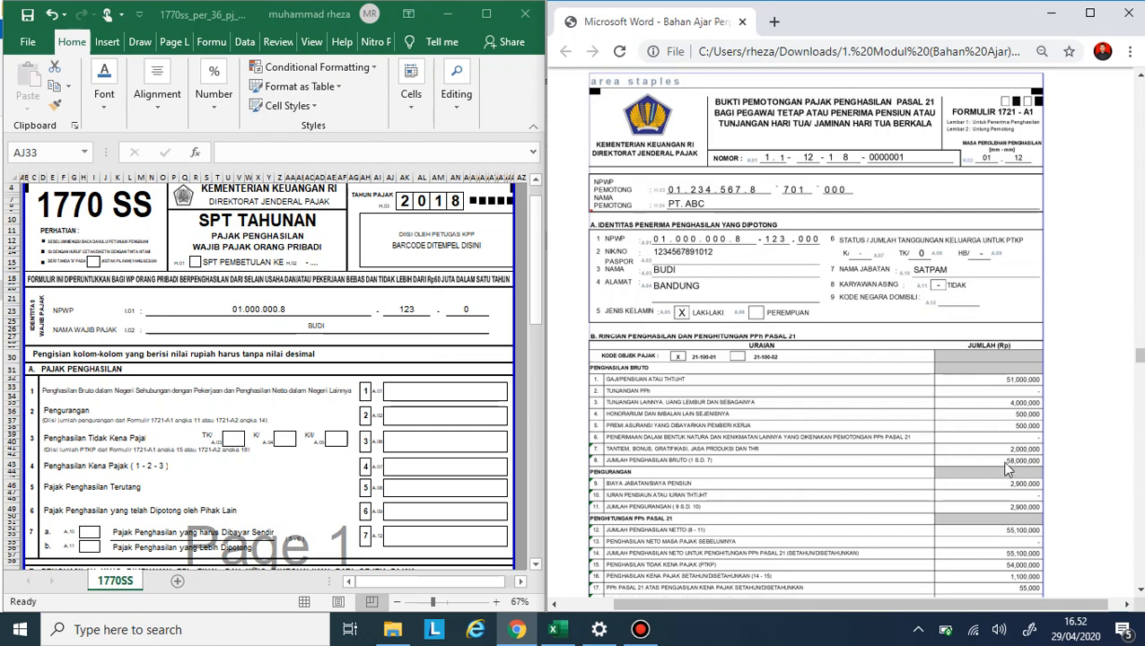
scroll(1007, 453, up, 3)
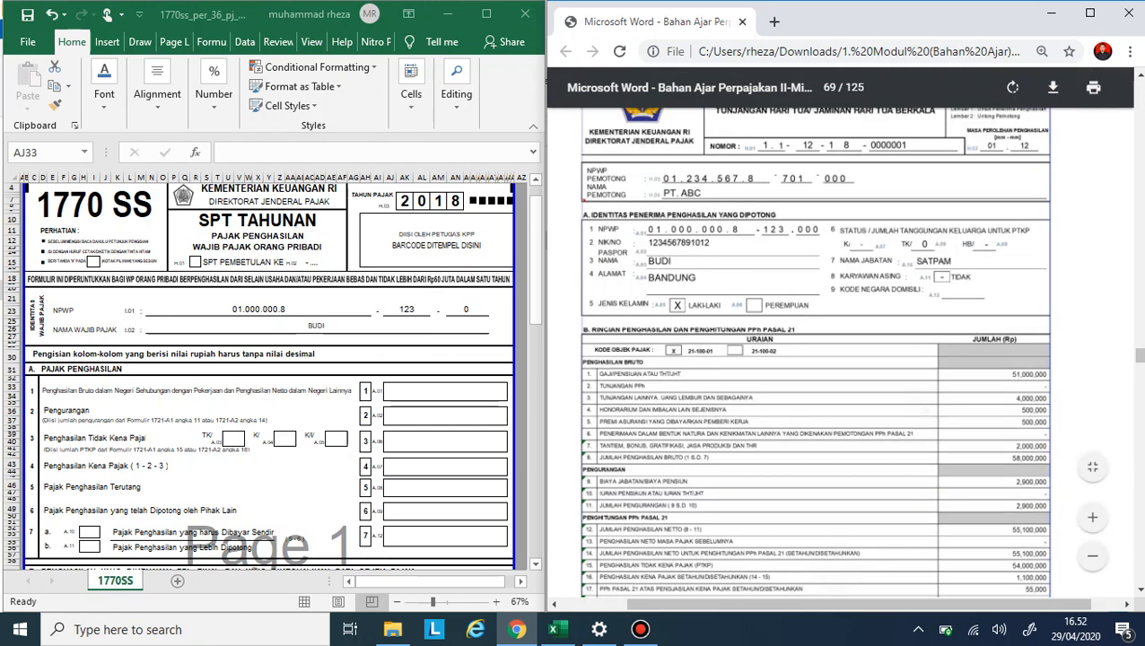
scroll(839, 352, left, 1)
scroll(839, 351, down, 1)
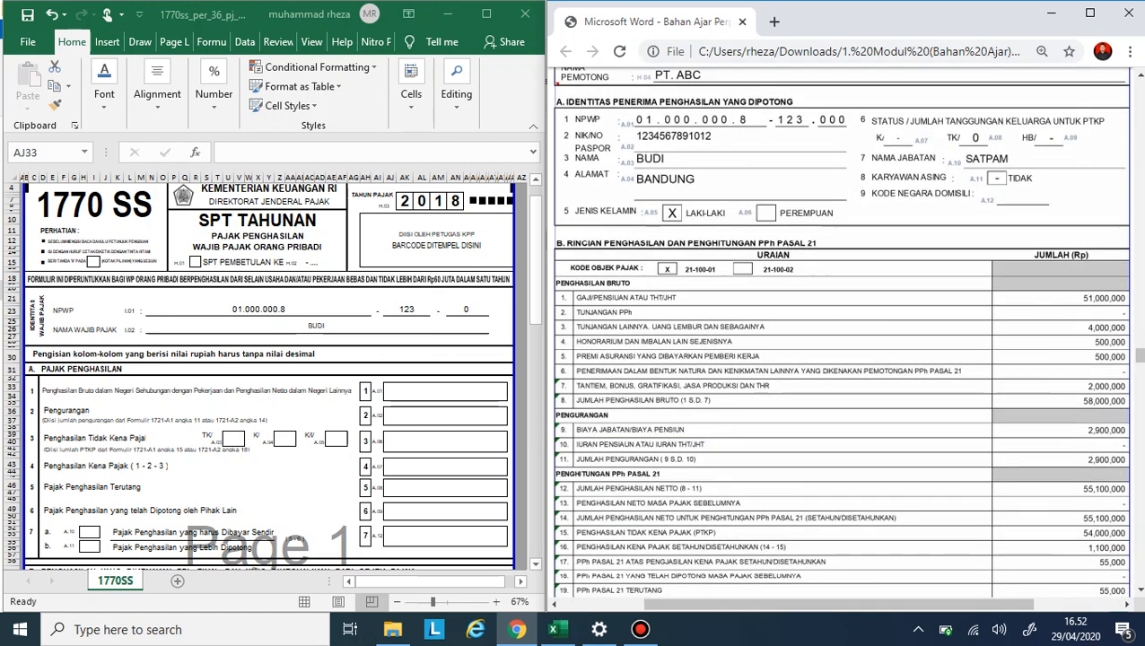
click(455, 388)
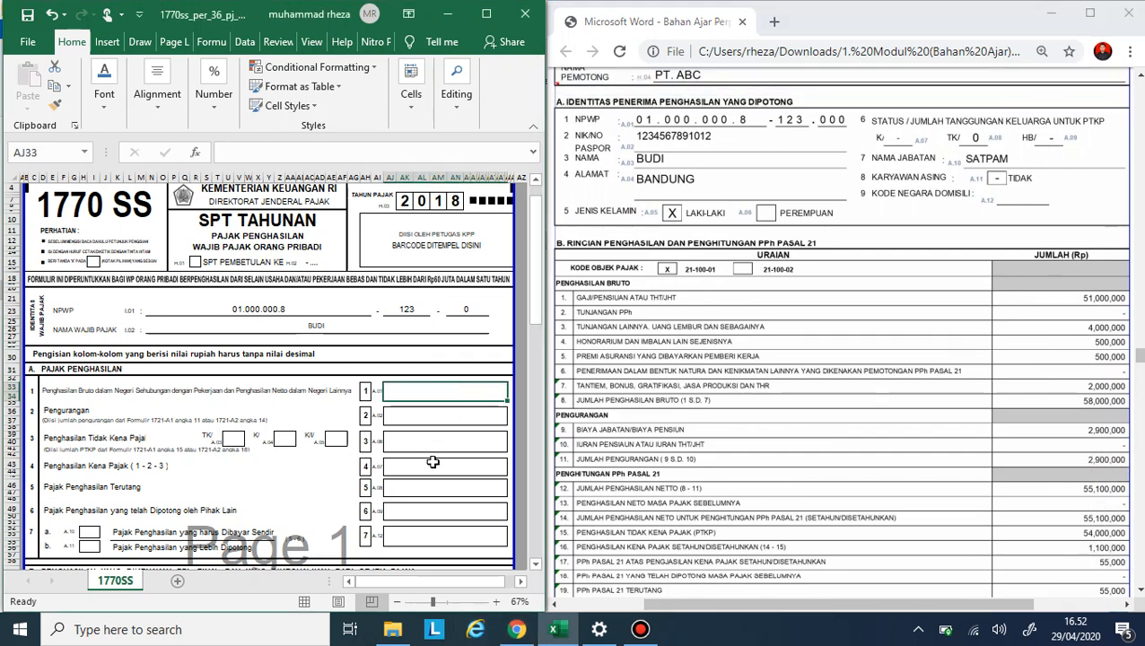
text(58000000)
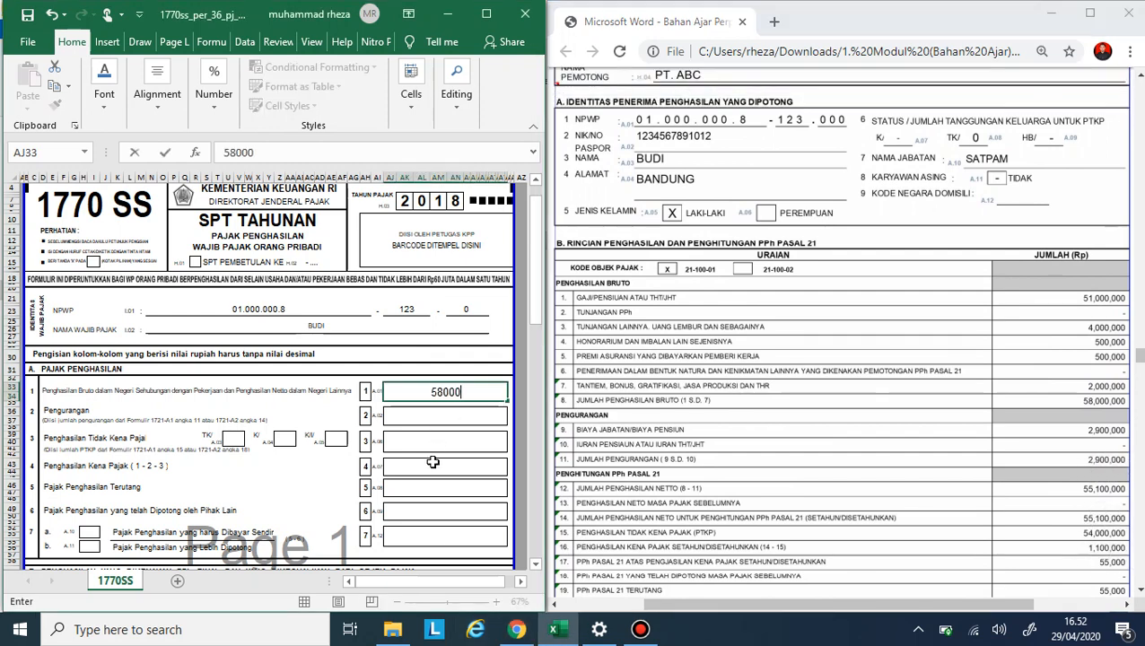
key(Return)
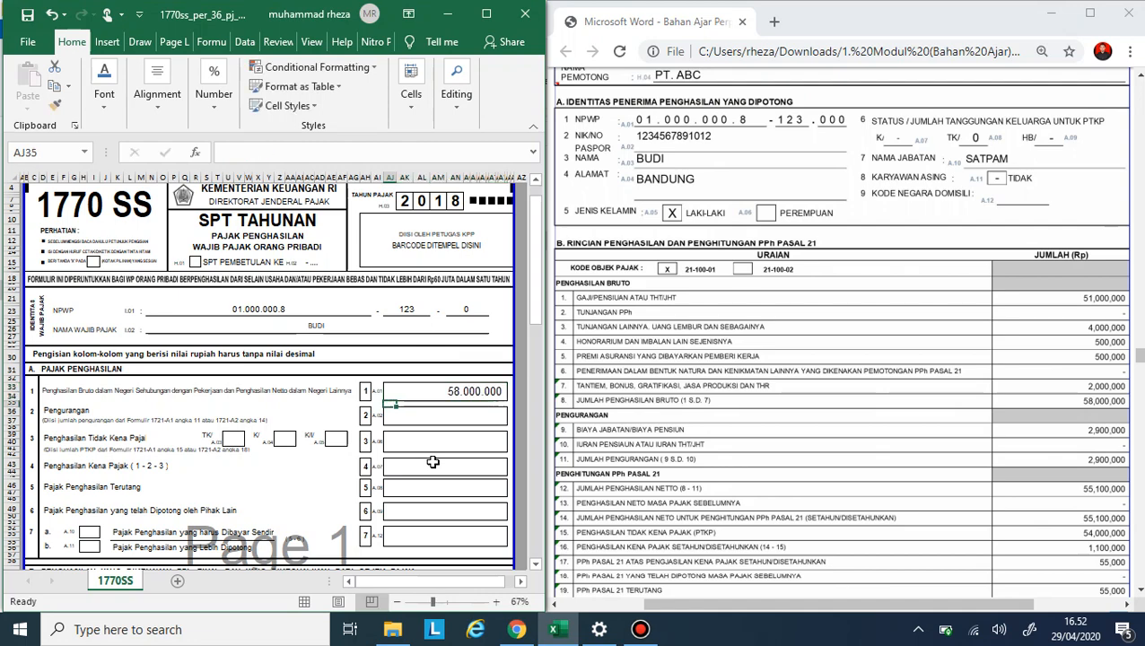
Step: Enter 2900000 as the deduction (Pengurangan) in section A, row 2, copied from line 11 of the 1721-A1 slip
key(Down)
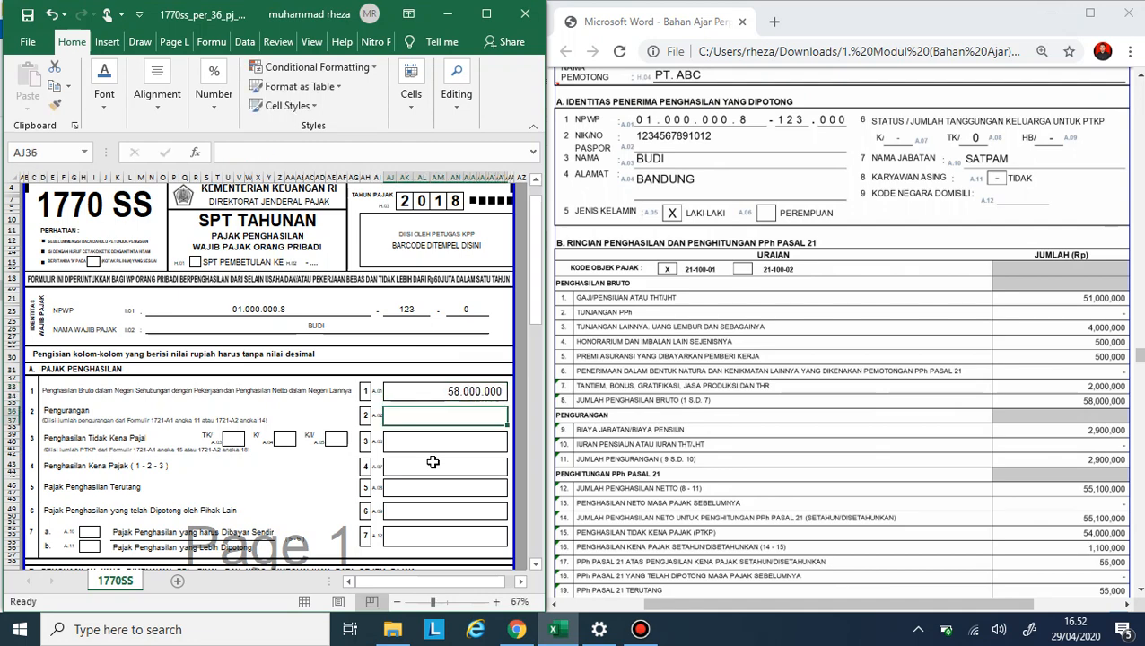
scroll(841, 359, down, 2)
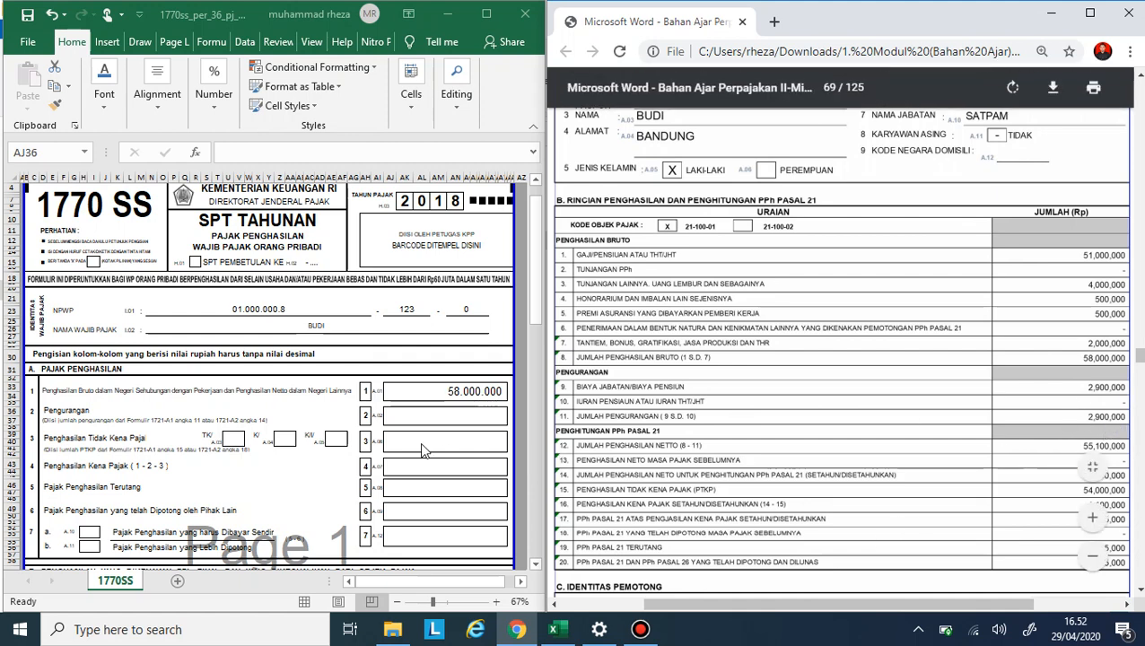
click(428, 414)
text(2900000)
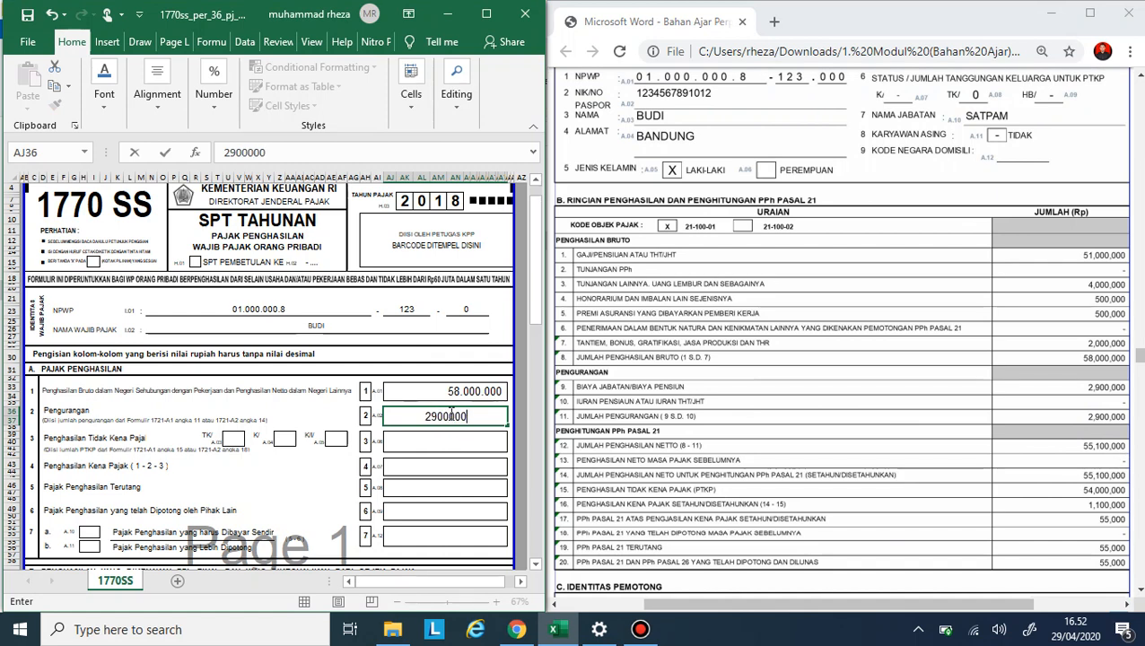
key(Return)
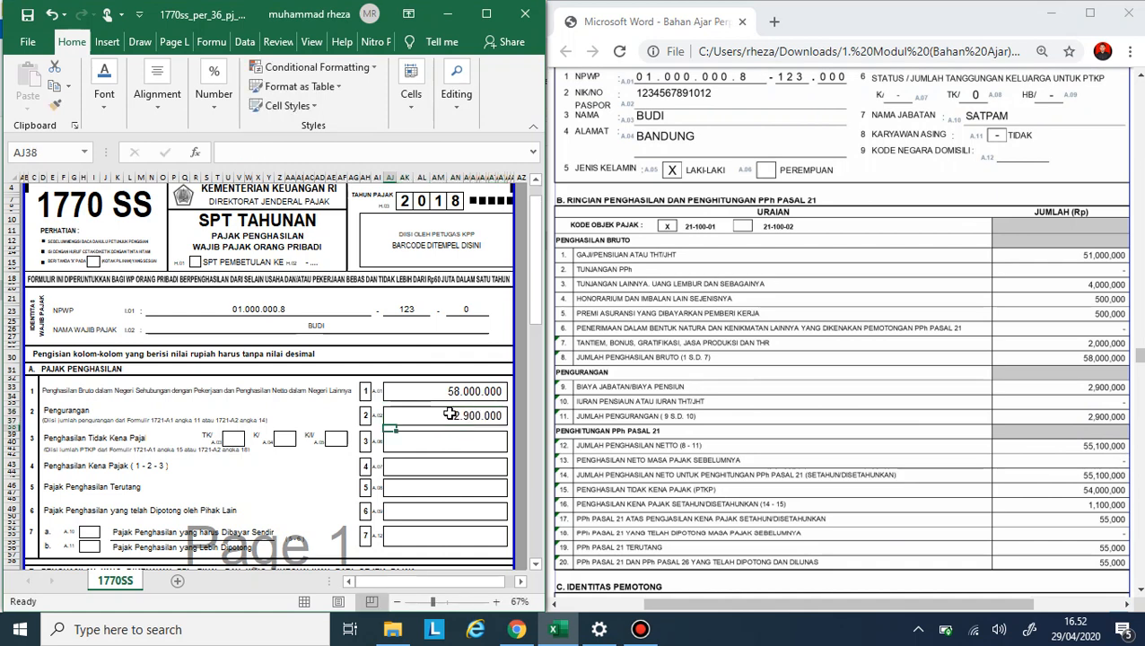
Step: Enter 0 in the TK/ box of section A, row 3, following the TK/0 status in the worked example
key(Down)
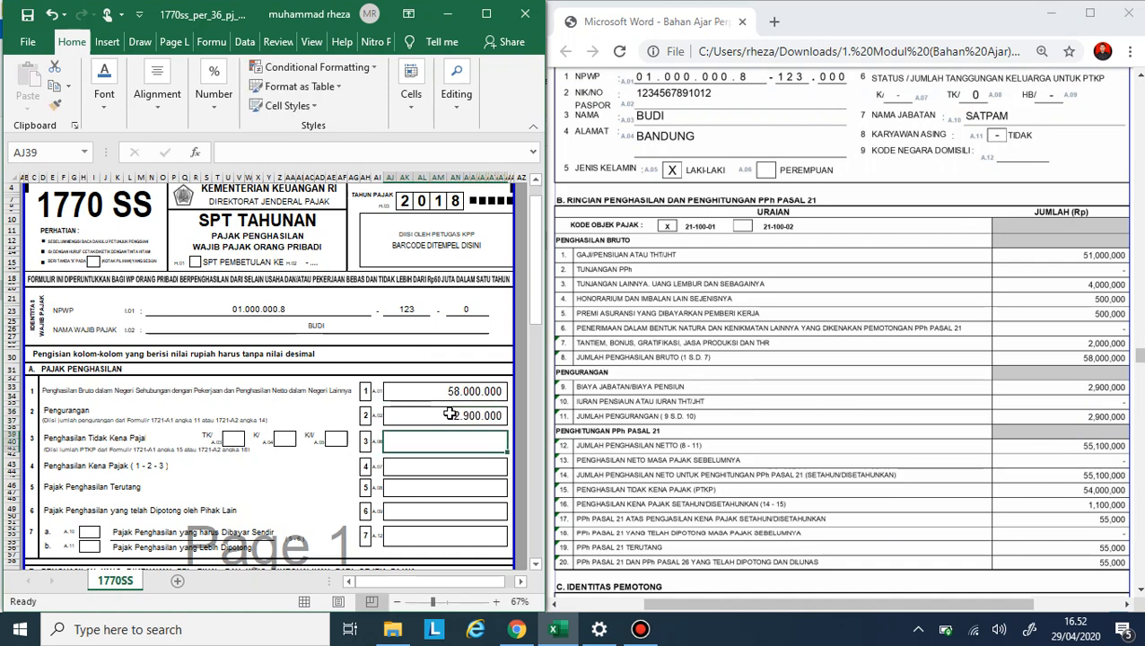
scroll(874, 244, up, 3)
scroll(876, 248, up, 5)
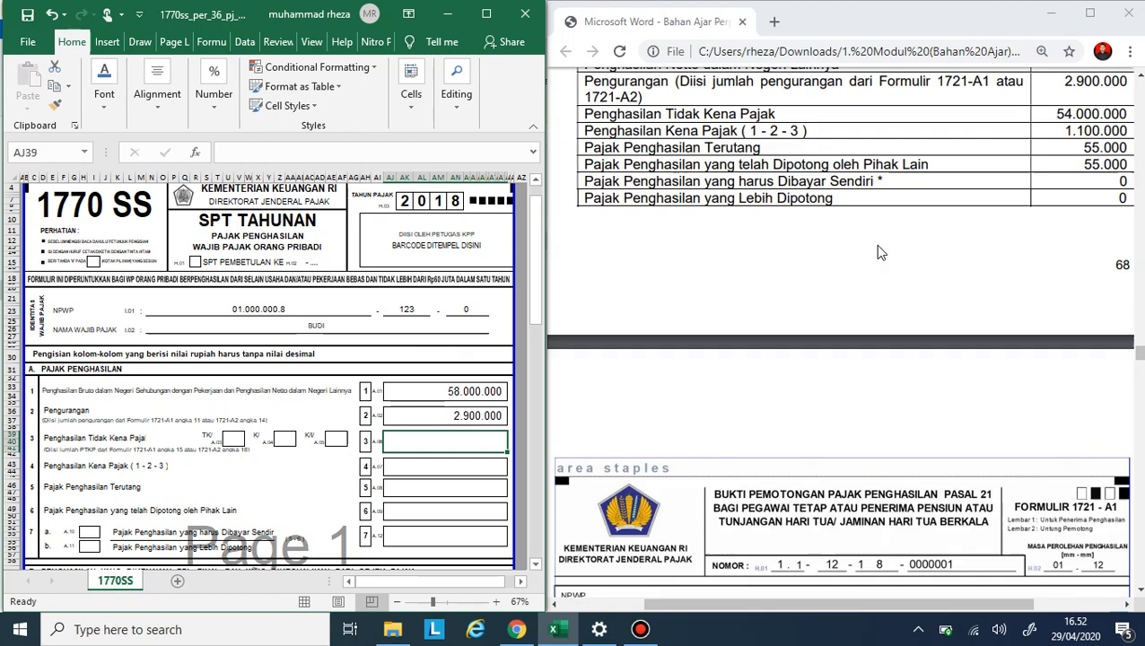
scroll(879, 251, up, 4)
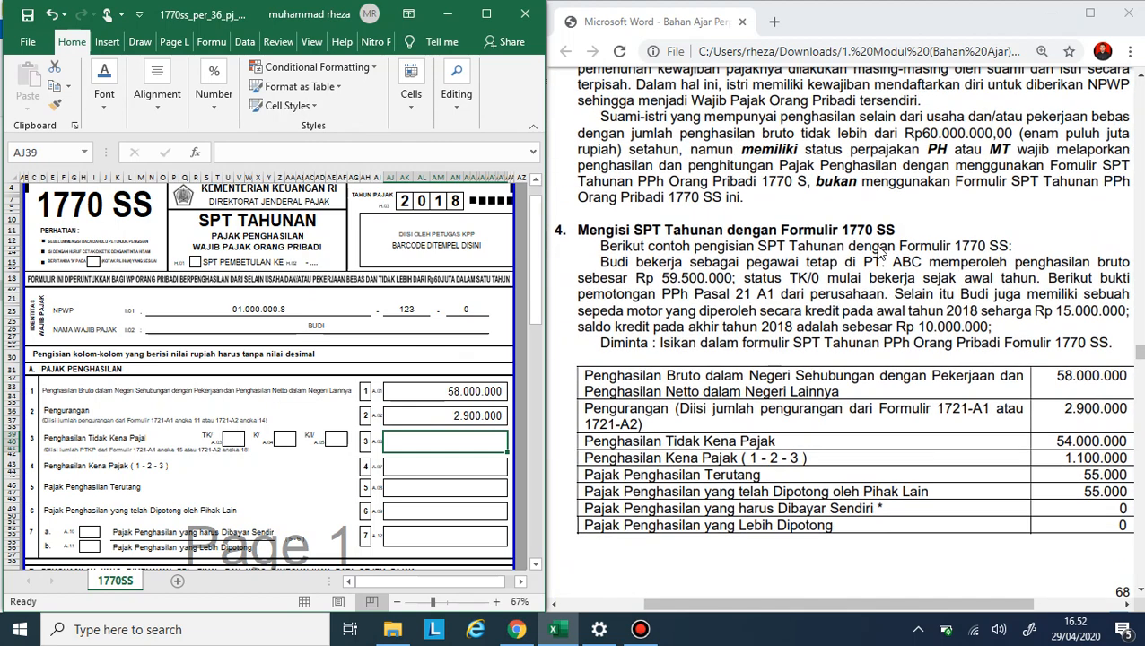
click(233, 437)
key(Right)
Step: Enter 54000000 as non-taxable income (Penghasilan Tidak Kena Pajak) in the amount box of section A, row 3
key(Right)
key(Right)
key(Right)
key(Right)
key(Right)
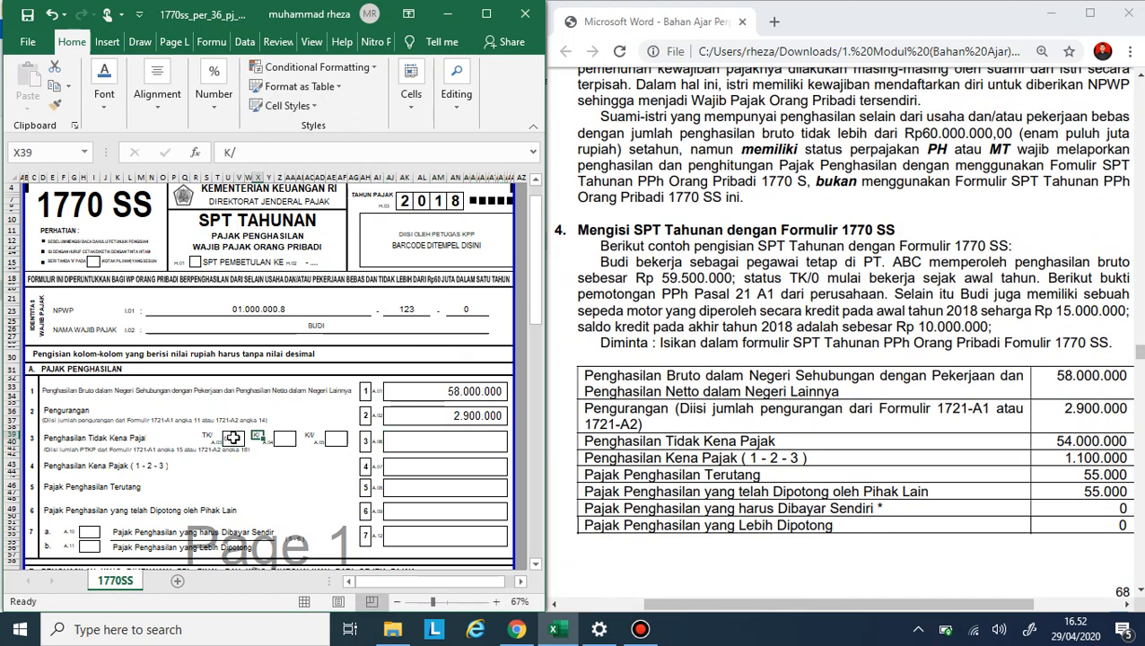
key(Right)
key(Right)
key(Right)
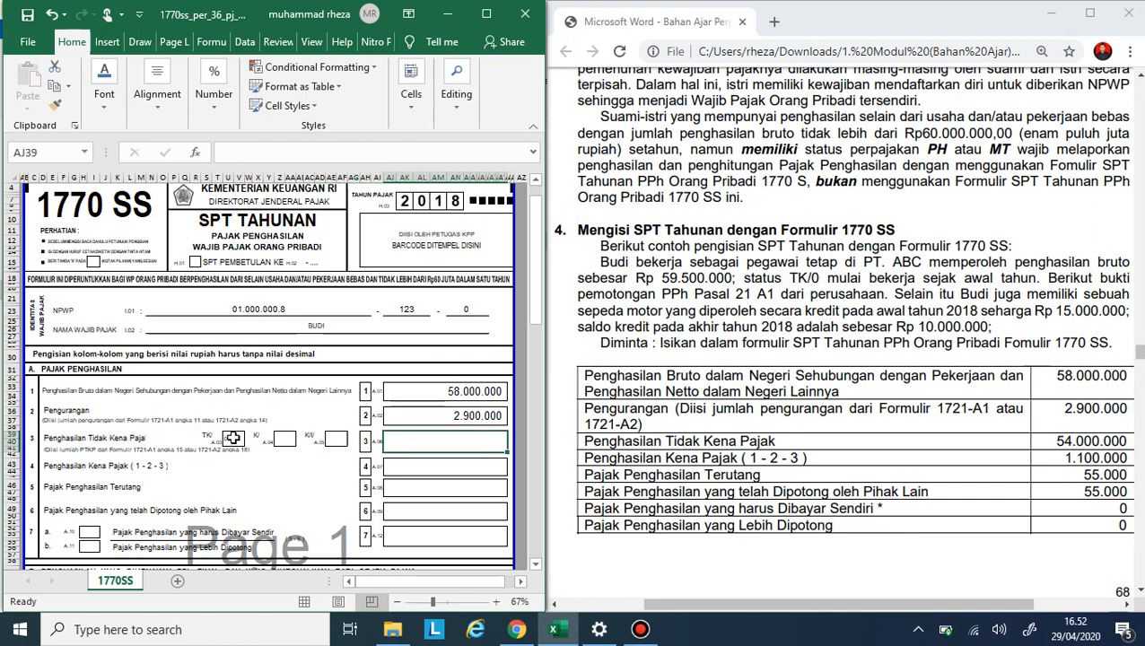
text(54000)
key(BackSpace)
key(BackSpace)
key(BackSpace)
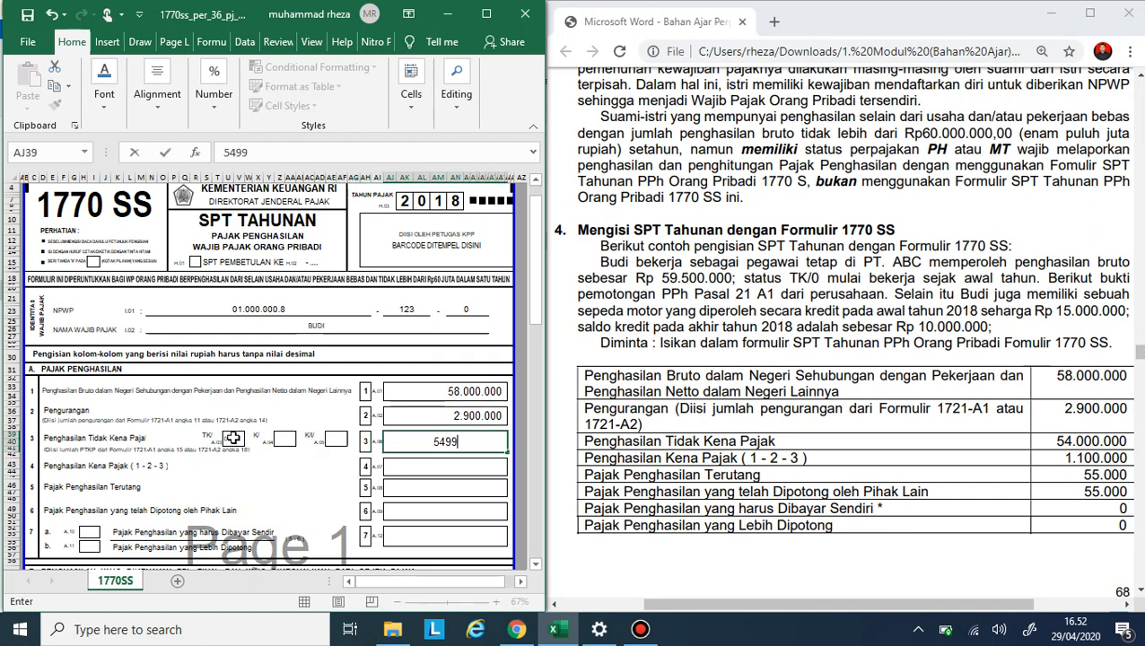
text(000000)
key(Return)
Step: Calculate taxable income (Penghasilan Kena Pajak) in section A, row 4, with a formula subtracting the row 2 and row 3 amounts from row 1
text(=)
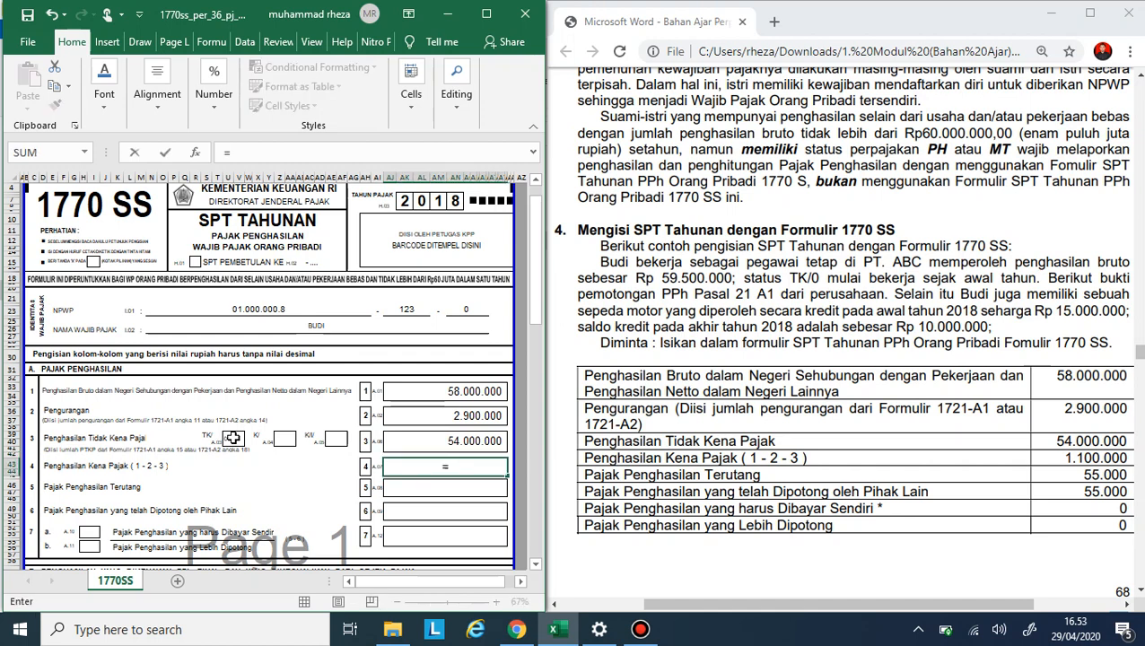
key(Up)
key(Up)
key(Up)
key(Up)
key(Up)
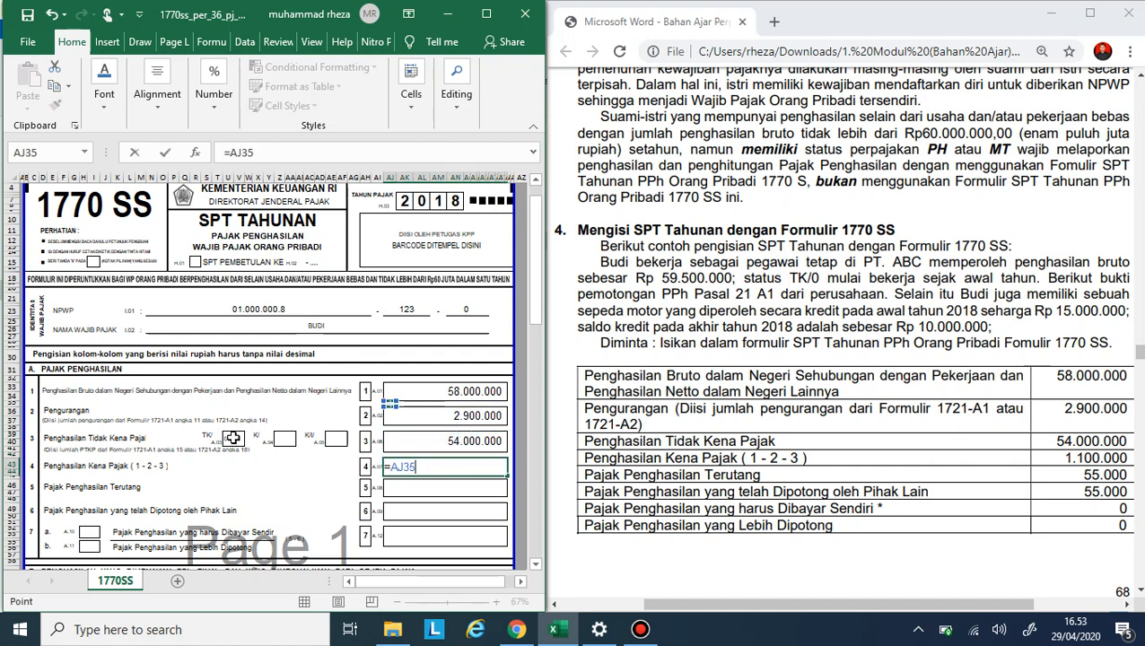
text(-)
key(BackSpace)
key(BackSpace)
key(BackSpace)
key(BackSpace)
key(BackSpace)
key(Up)
key(Up)
key(Up)
key(Up)
key(Up)
key(Up)
key(Up)
key(Up)
key(Up)
key(Up)
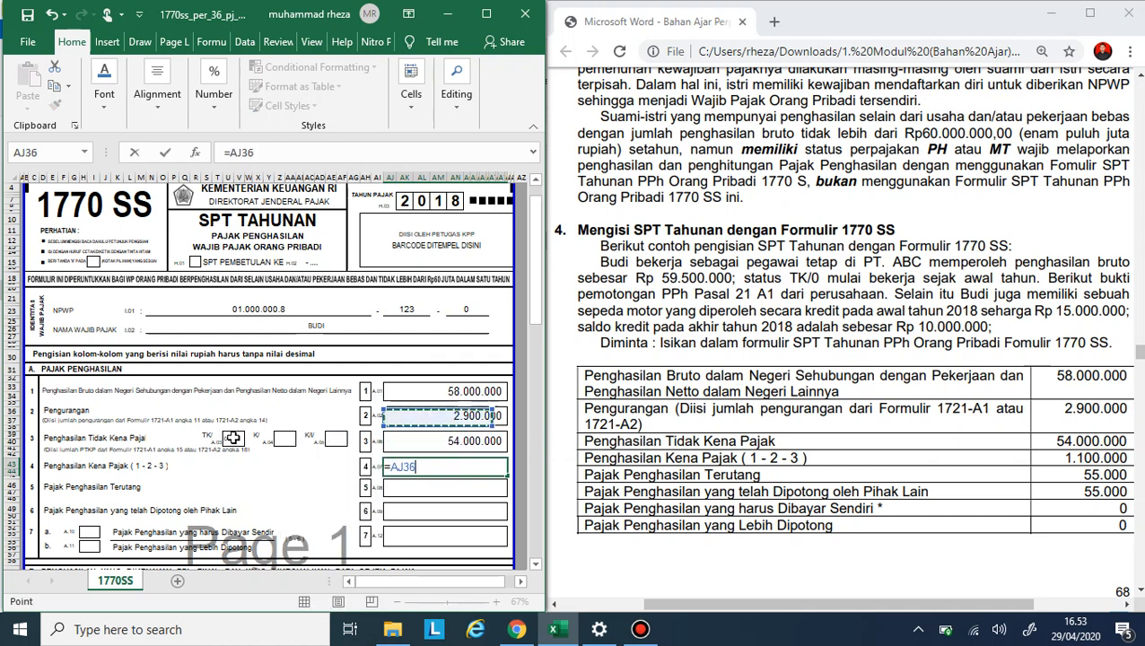
text(-)
key(Up)
key(Up)
key(Up)
key(Up)
key(Up)
key(Up)
key(Up)
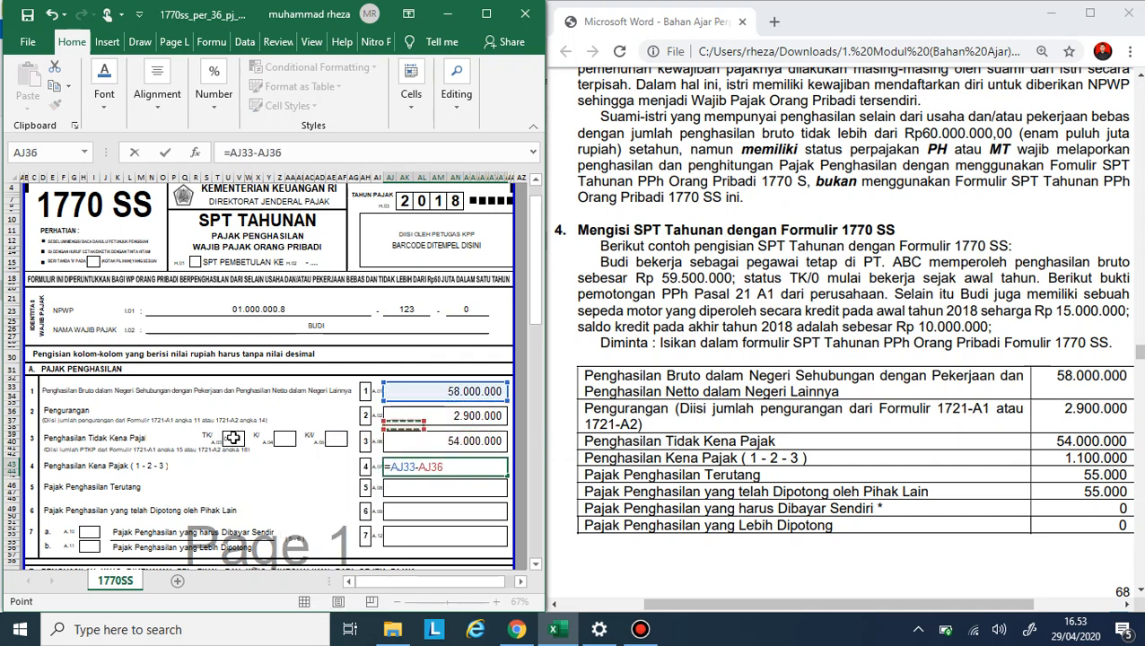
text(-)
key(Up)
key(Up)
key(Up)
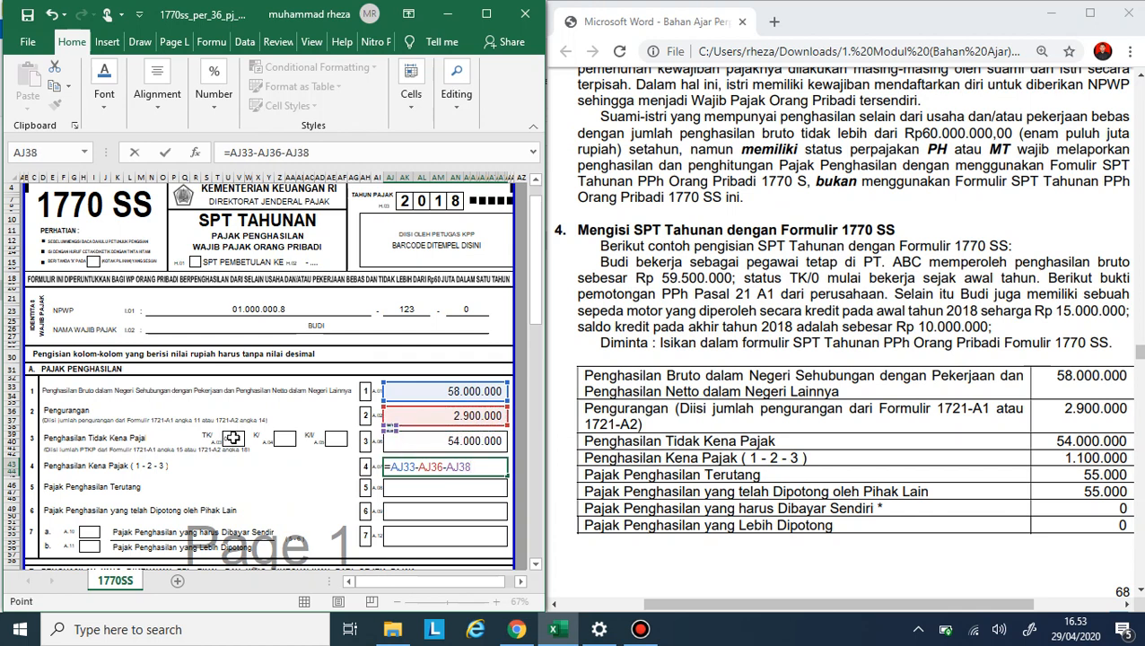
key(Return)
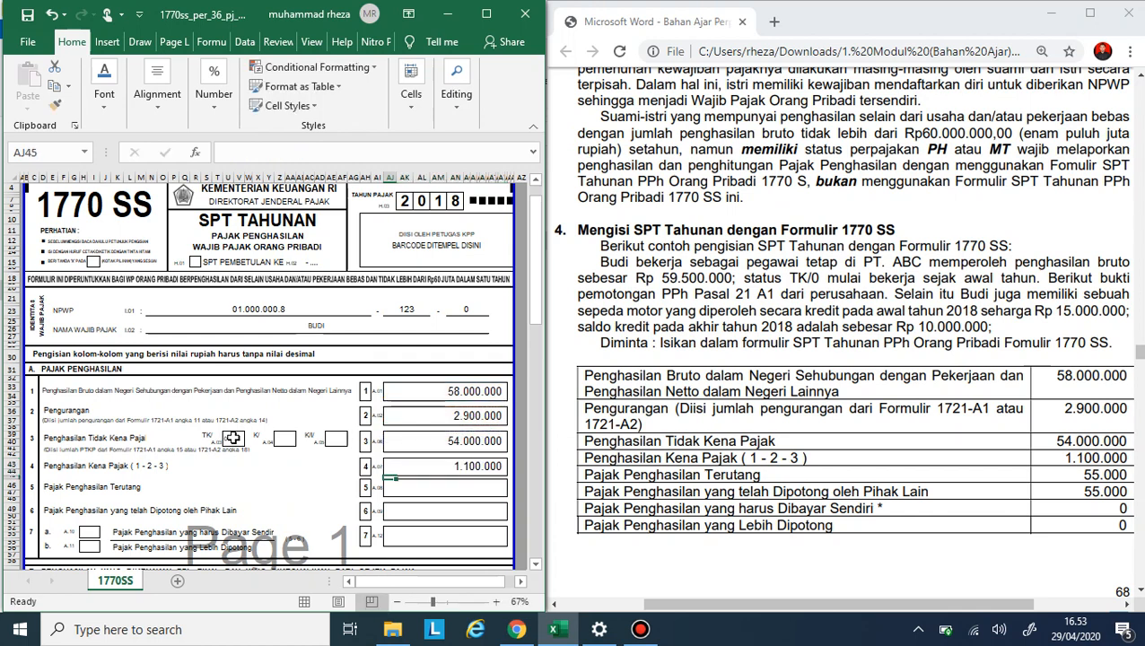
Step: Calculate the tax due (Pajak Penghasilan Terutang) in section A, row 5, as the row 4 taxable income times 0.05
click(412, 487)
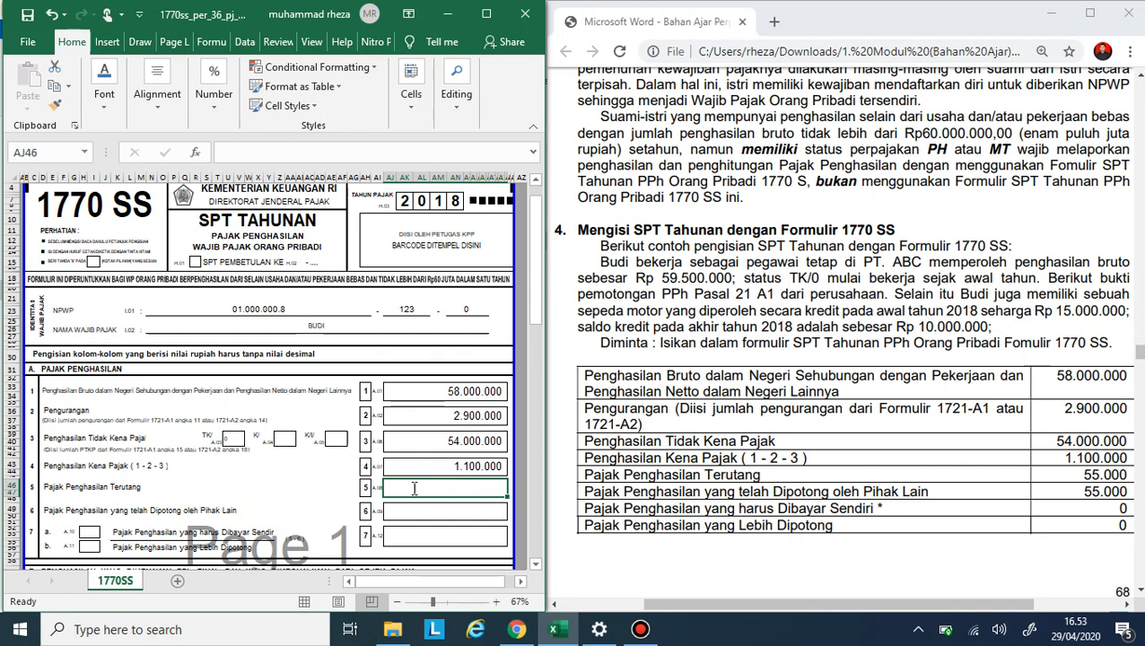
text(=)
key(Up)
key(Up)
key(Up)
key(Down)
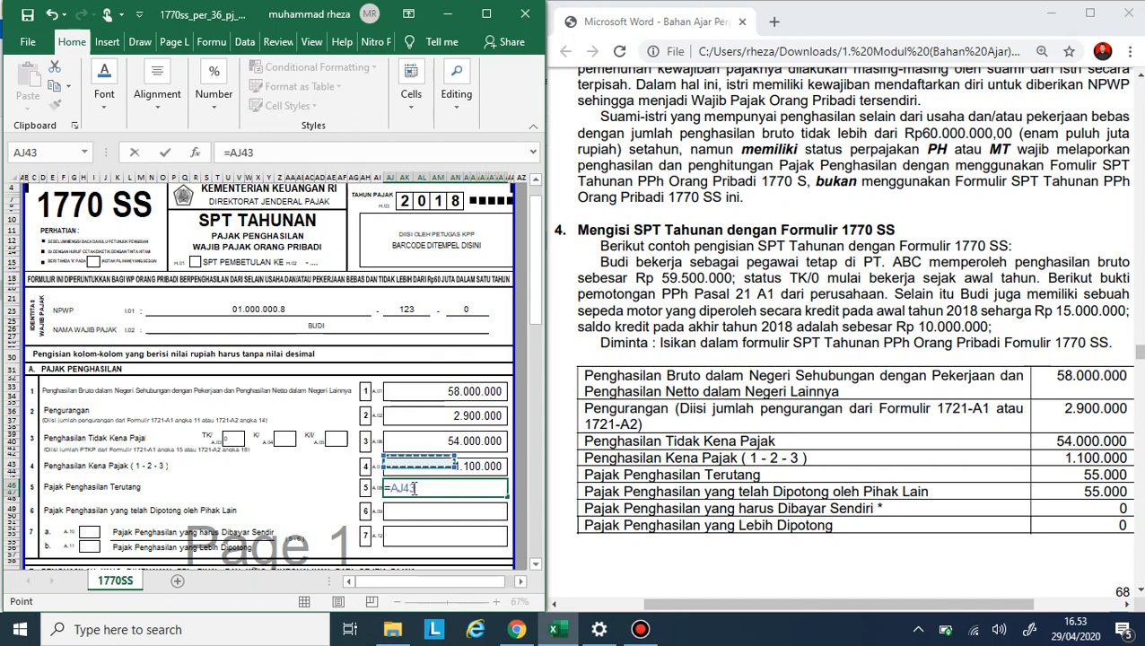
text(*)
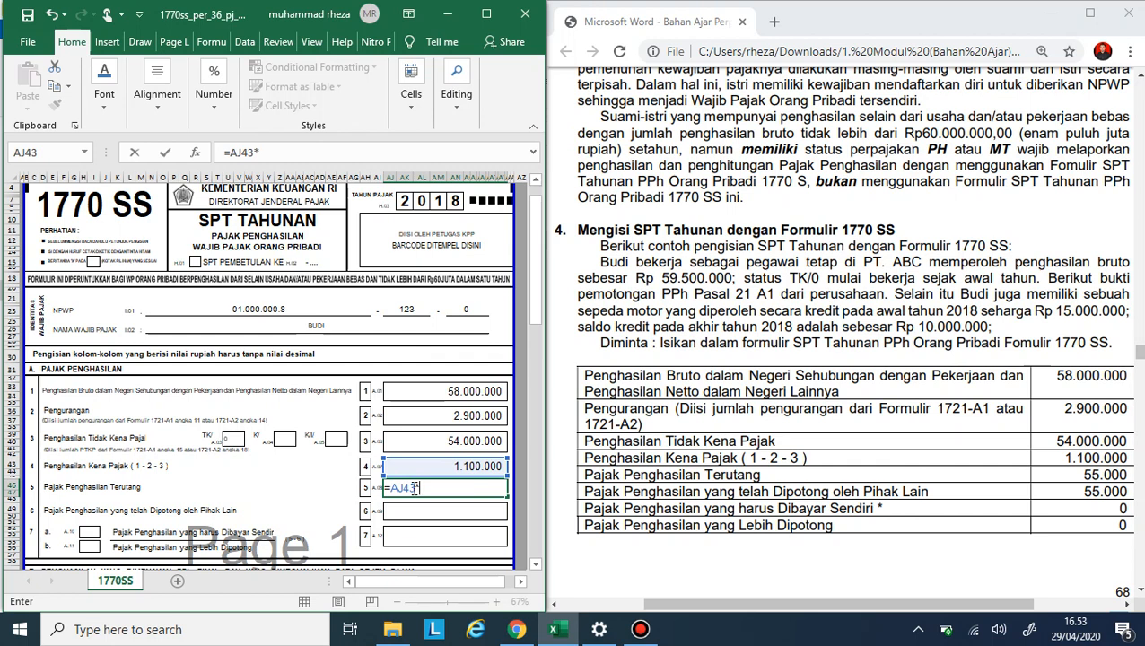
text(0.1)
key(BackSpace)
text(05)
key(Return)
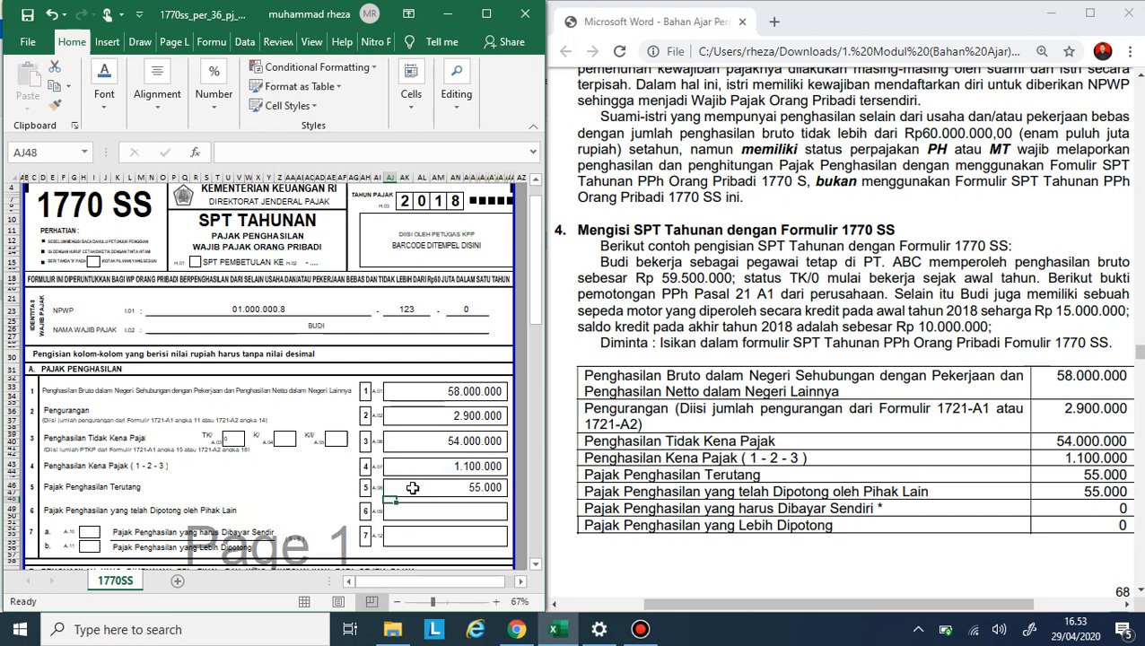
Step: Check the worked example's table and the 1721-A1 slip for the income tax already withheld by another party
click(449, 511)
scroll(613, 467, down, 1)
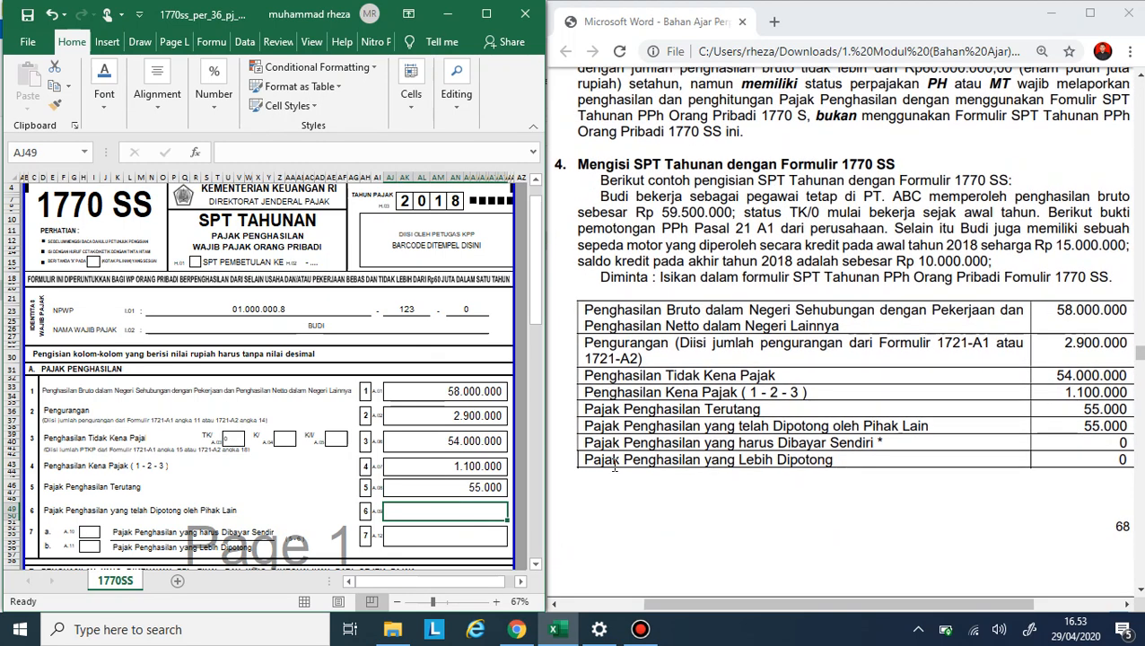
scroll(741, 493, right, 1)
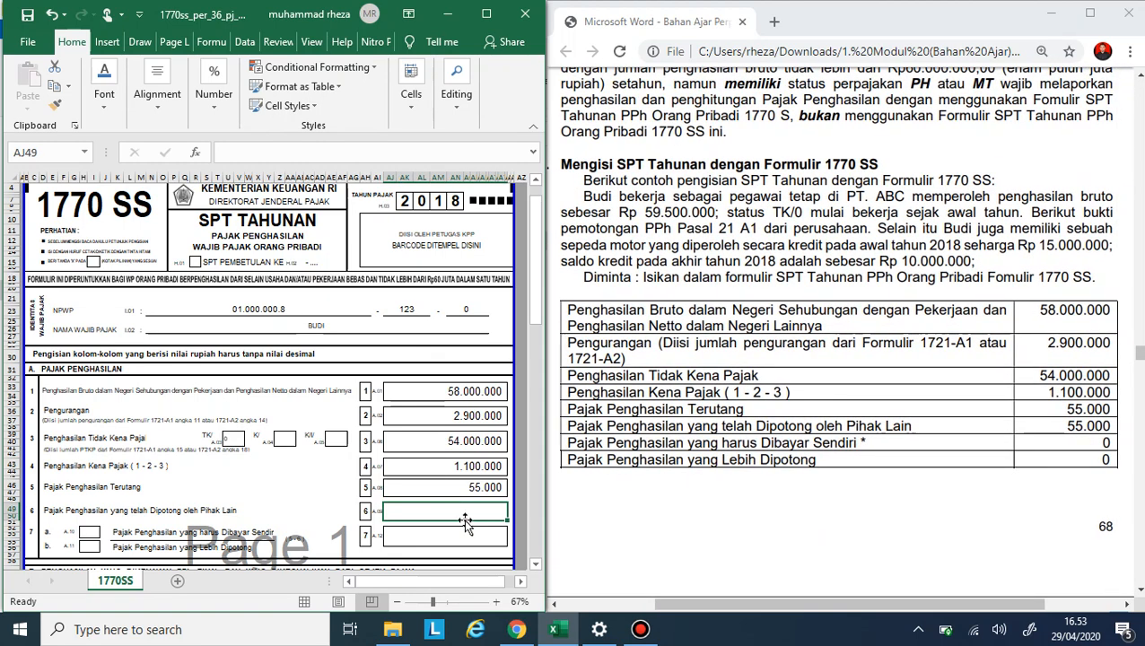
click(455, 499)
scroll(455, 488, down, 1)
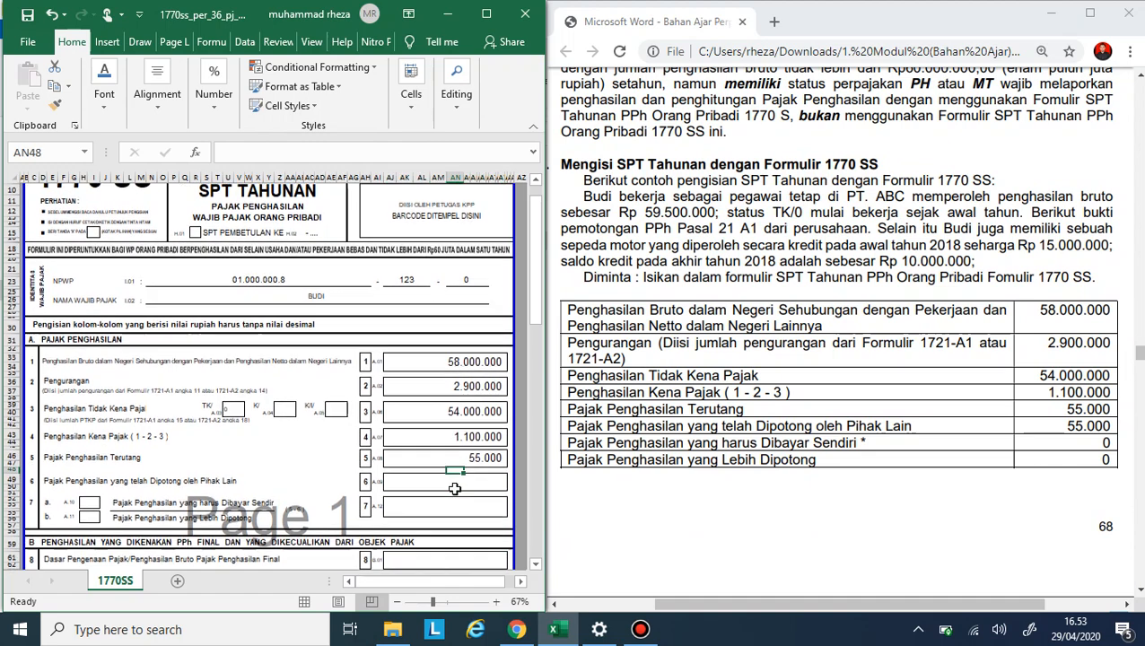
click(678, 495)
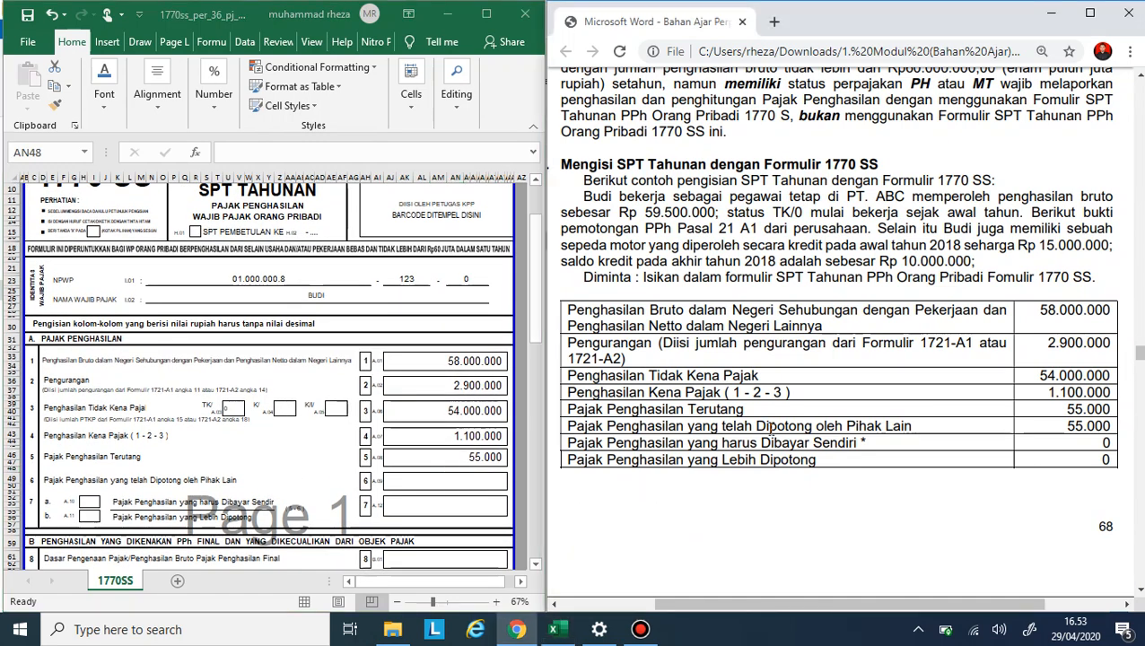
scroll(768, 433, down, 1)
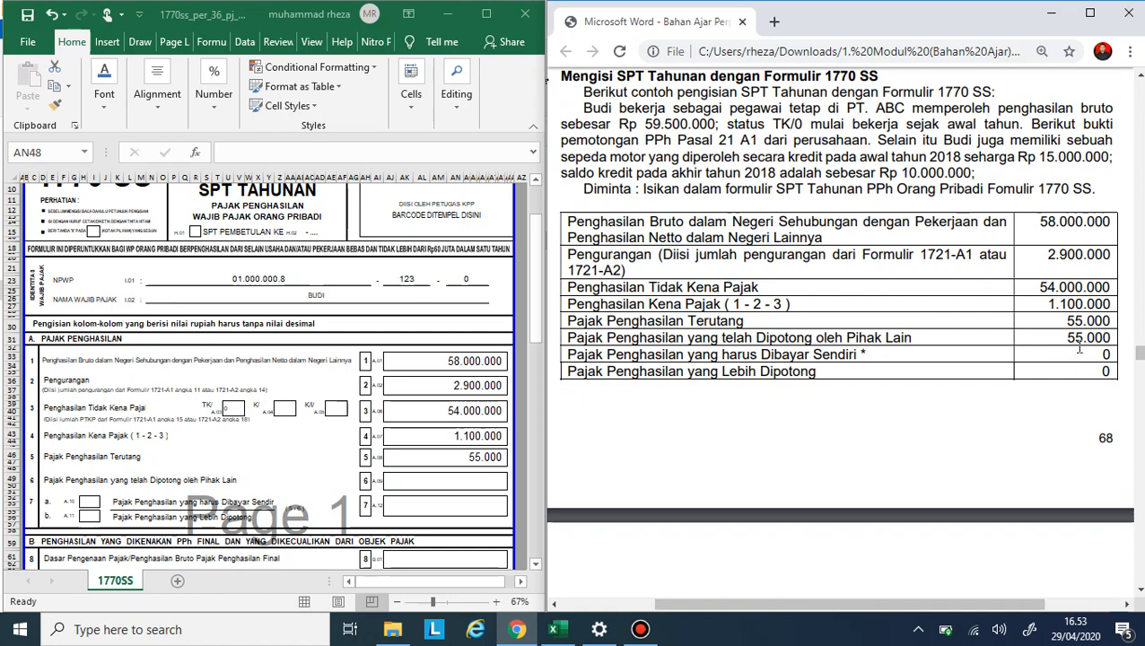
scroll(1008, 314, down, 7)
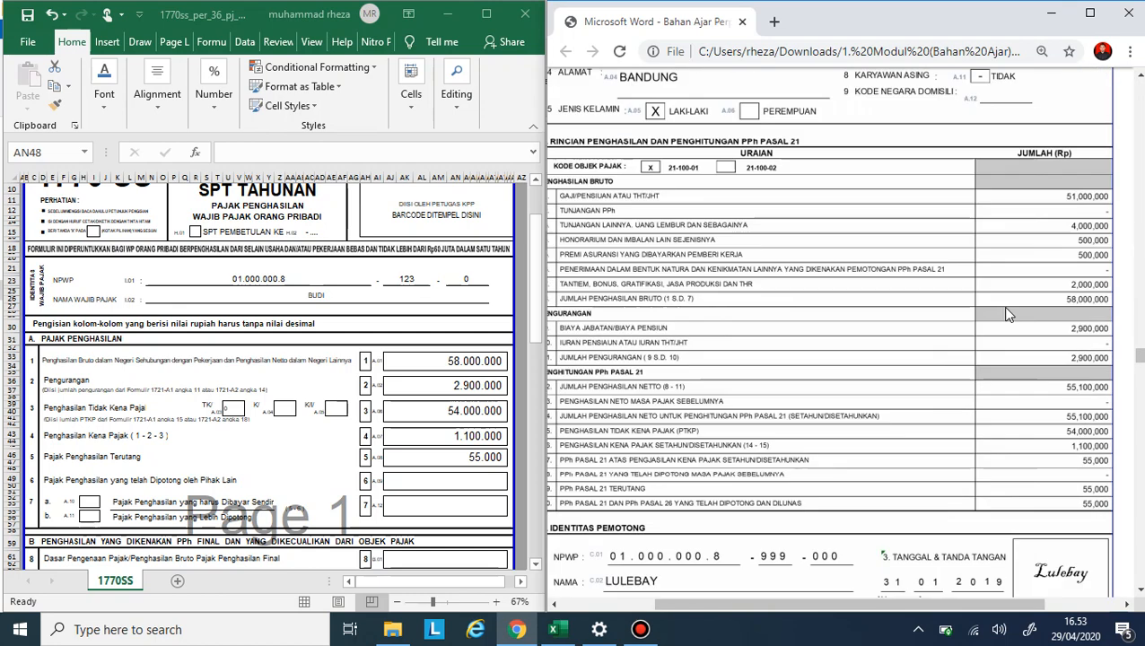
right_click(1008, 314)
click(629, 493)
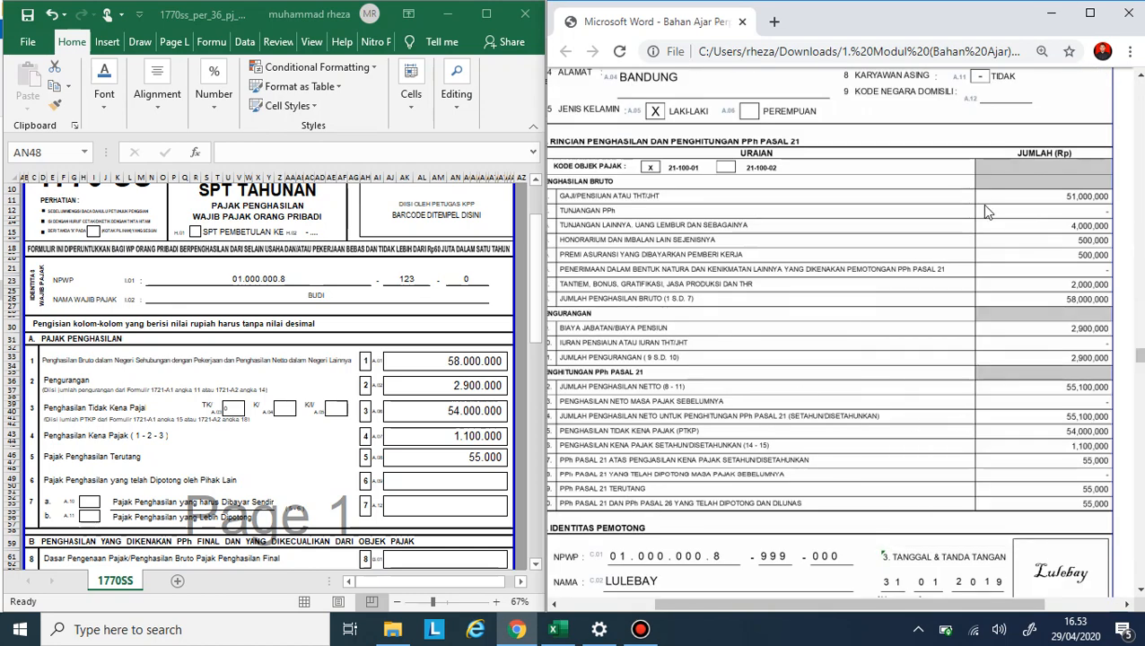
scroll(943, 185, up, 2)
scroll(944, 184, up, 1)
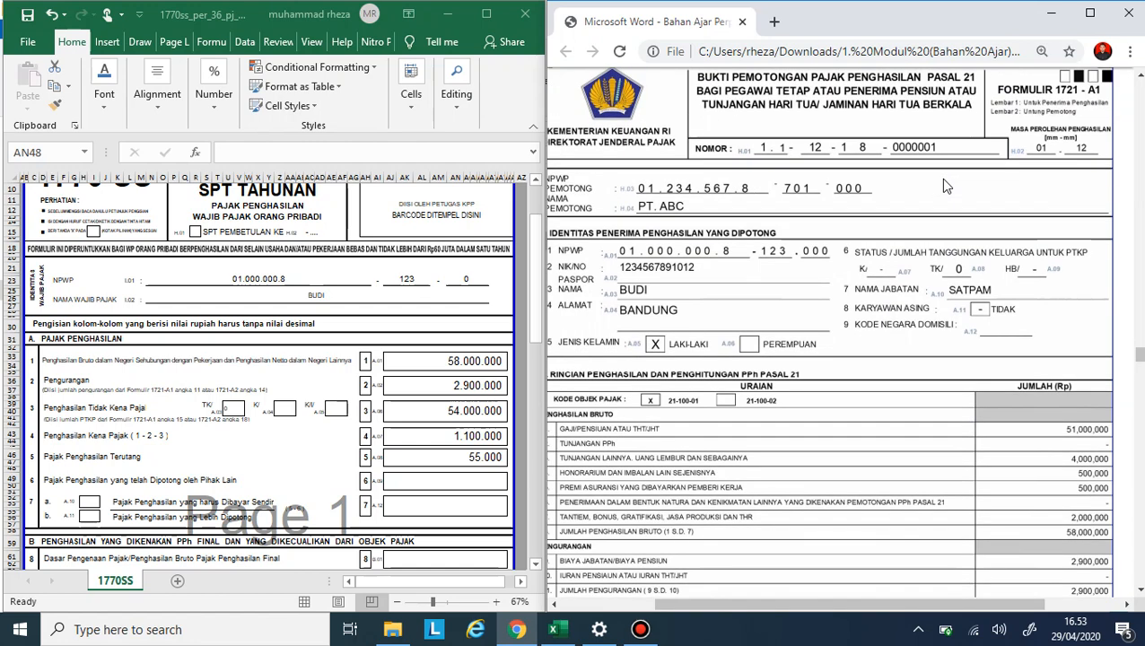
scroll(861, 412, up, 2)
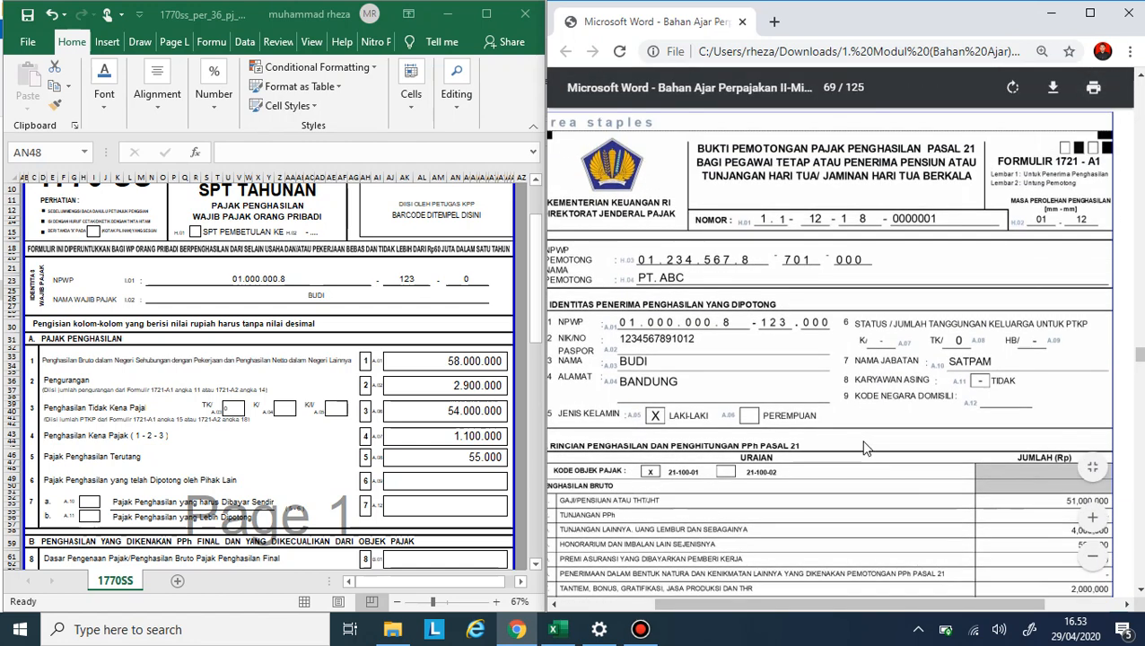
scroll(1023, 171, down, 2)
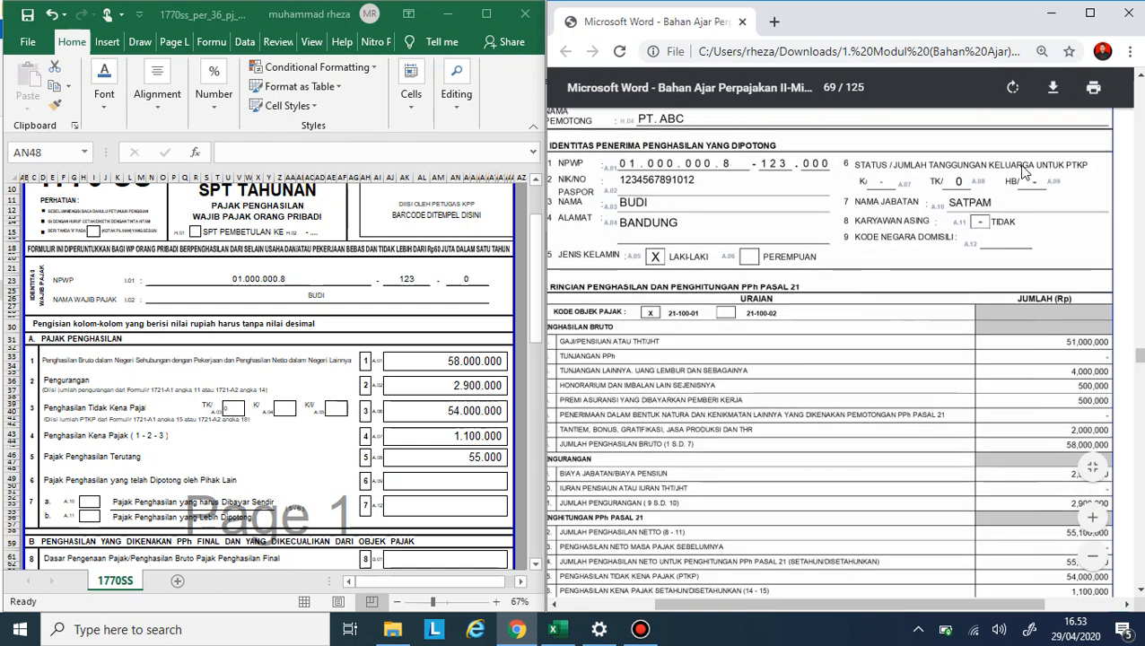
scroll(1026, 173, down, 5)
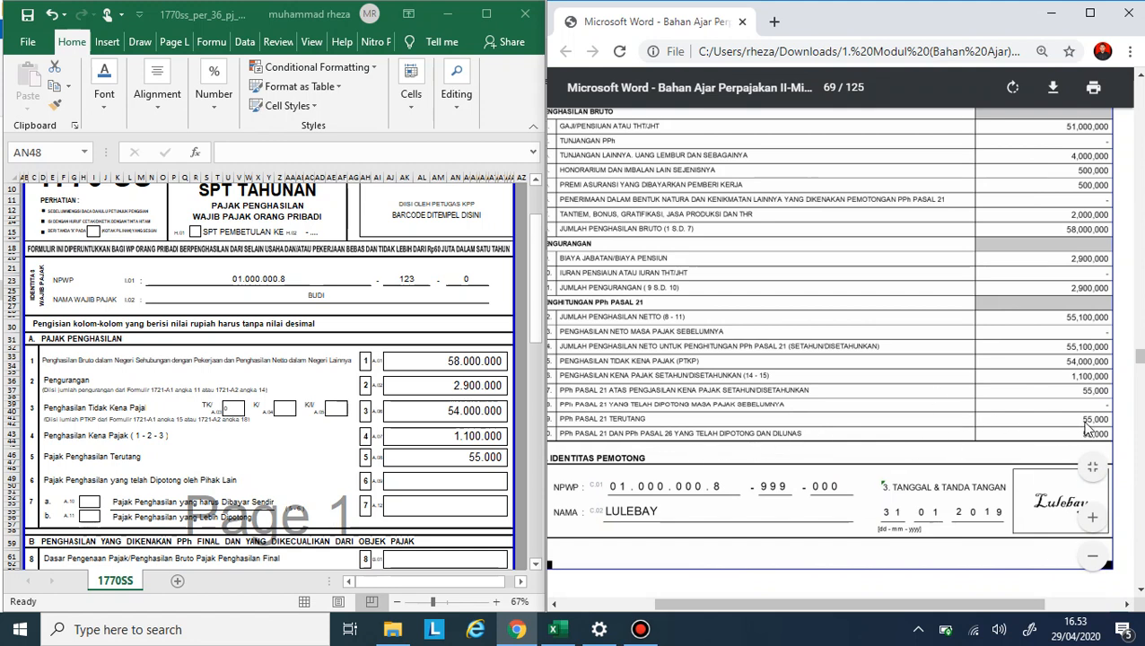
Step: Enter 55000 as tax withheld by another party (Pajak Penghasilan yang telah Dipotong oleh Pihak Lain) in section A, row 6
click(392, 485)
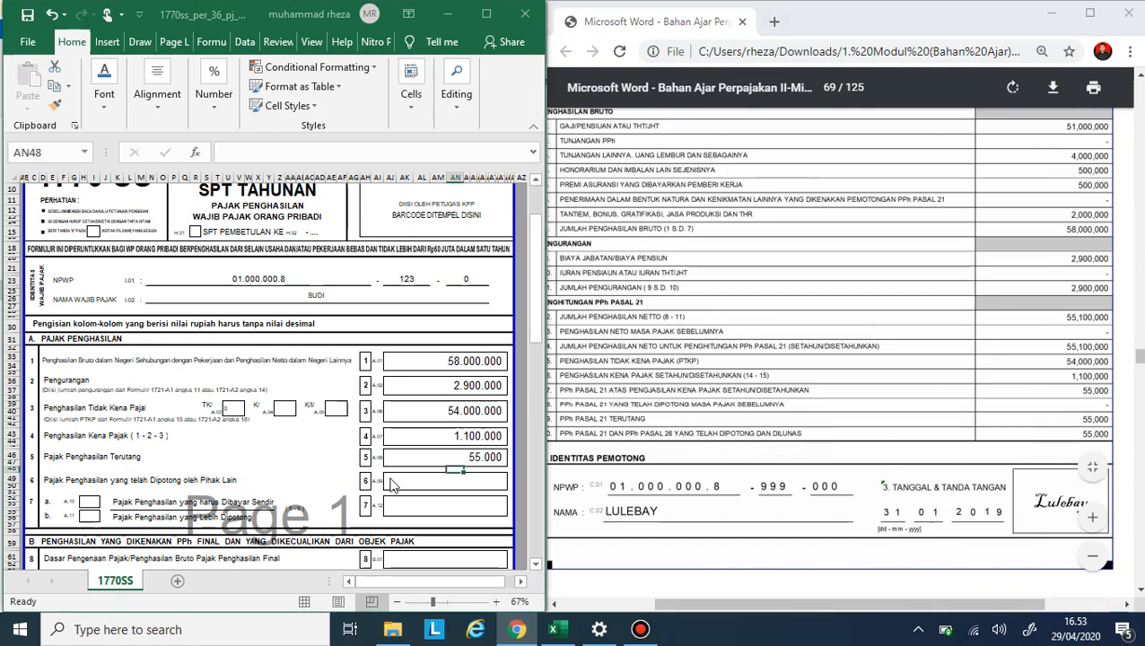
click(482, 486)
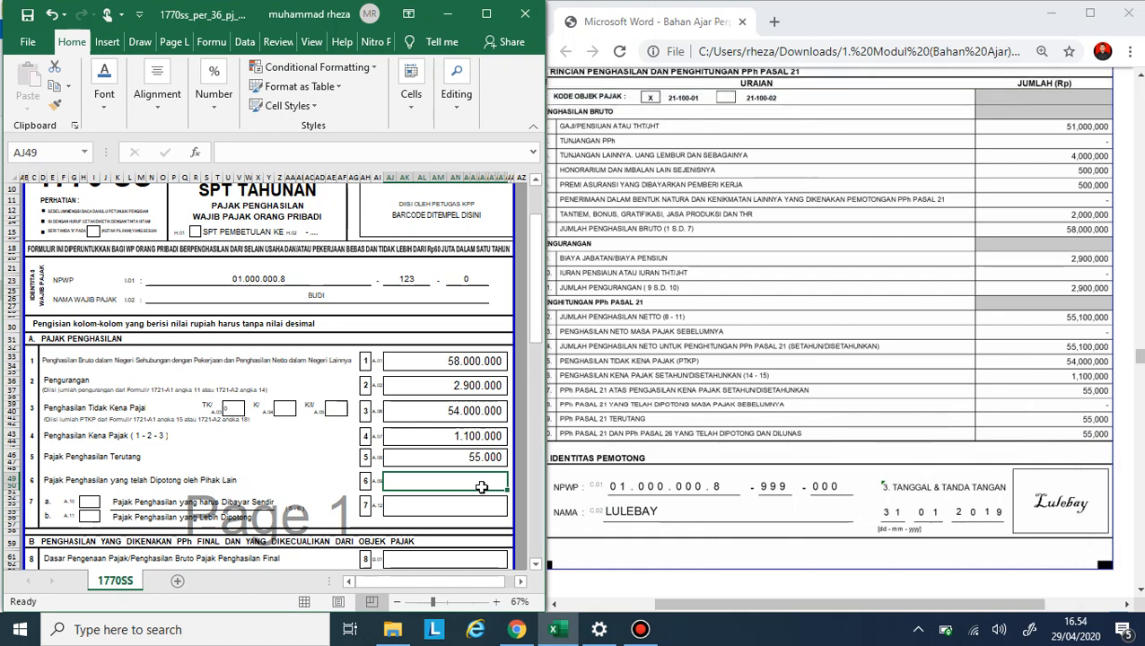
text(55000)
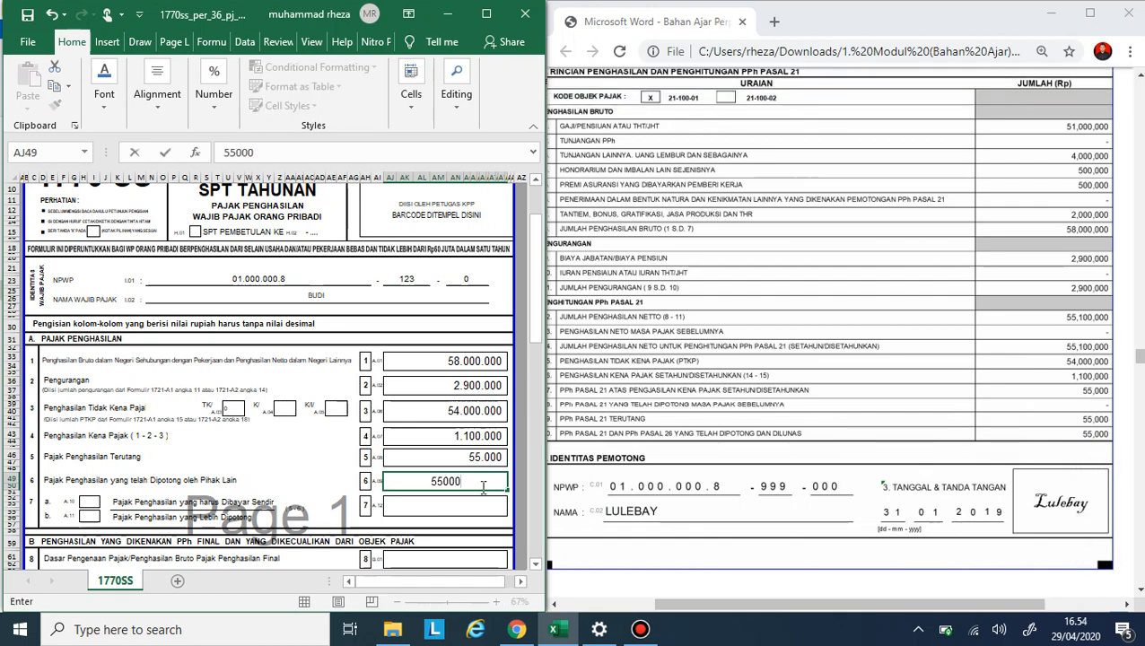
key(Return)
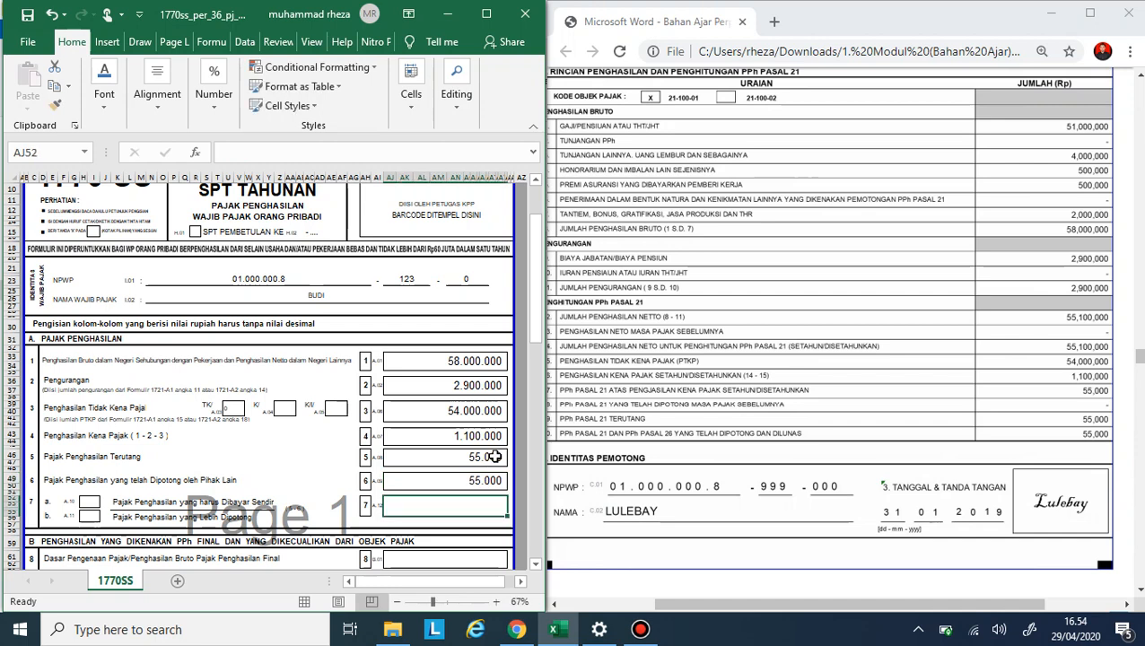
Step: Compare the row 5 and row 6 tax amounts, and enter NIHIL in the amount box of section A, row 7
click(490, 458)
click(489, 480)
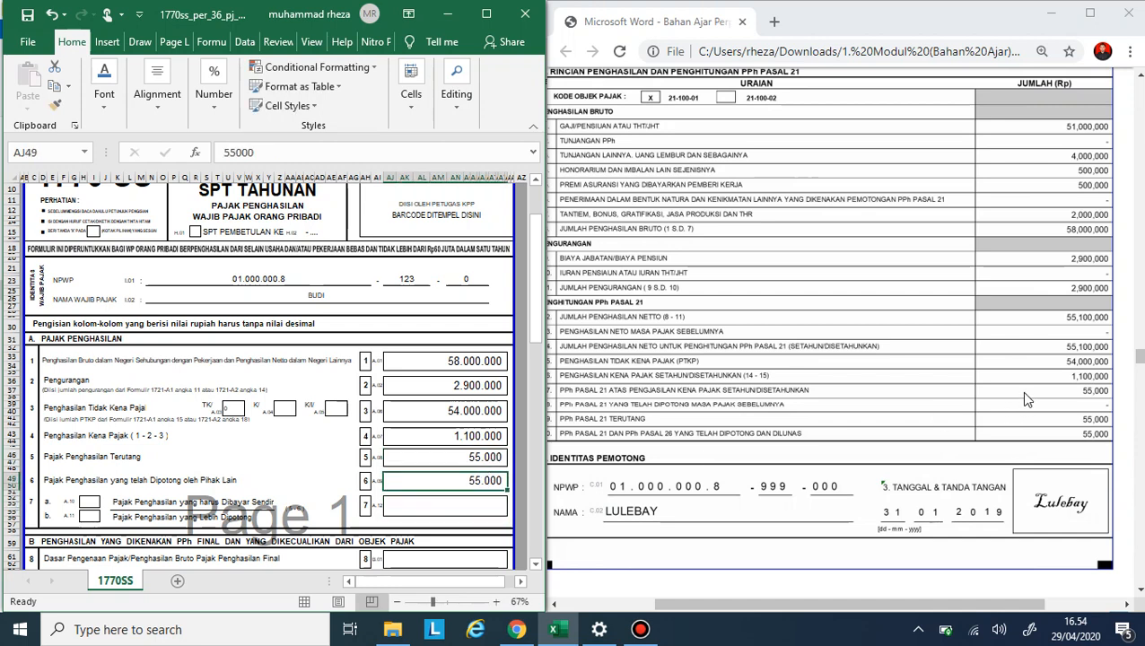
click(448, 508)
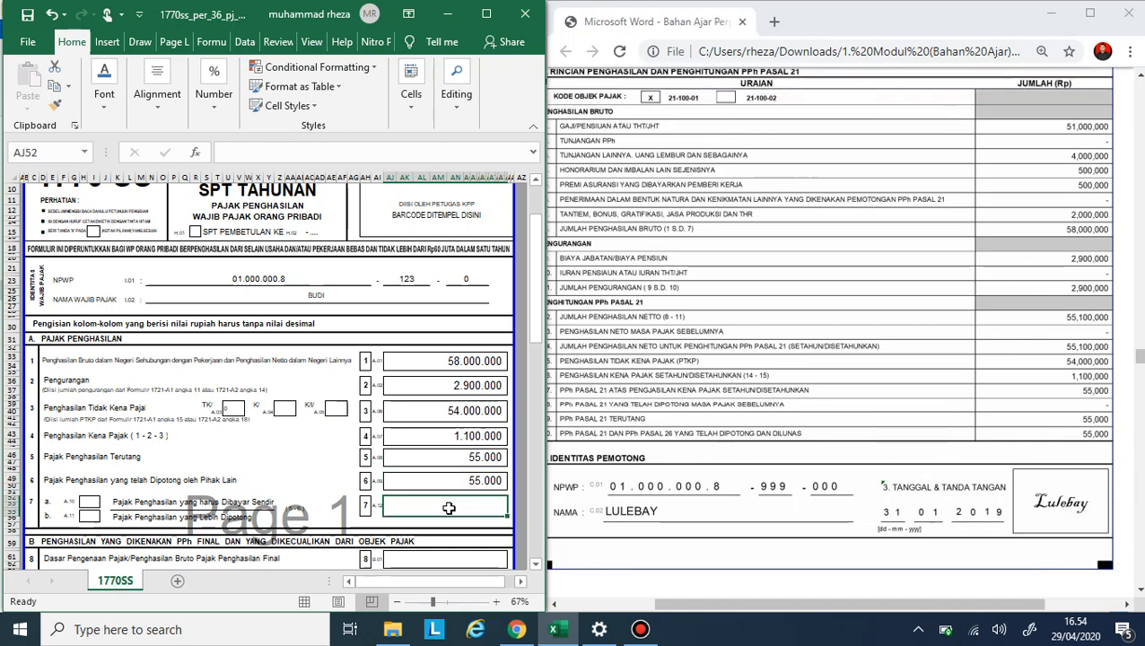
text(NIHIL)
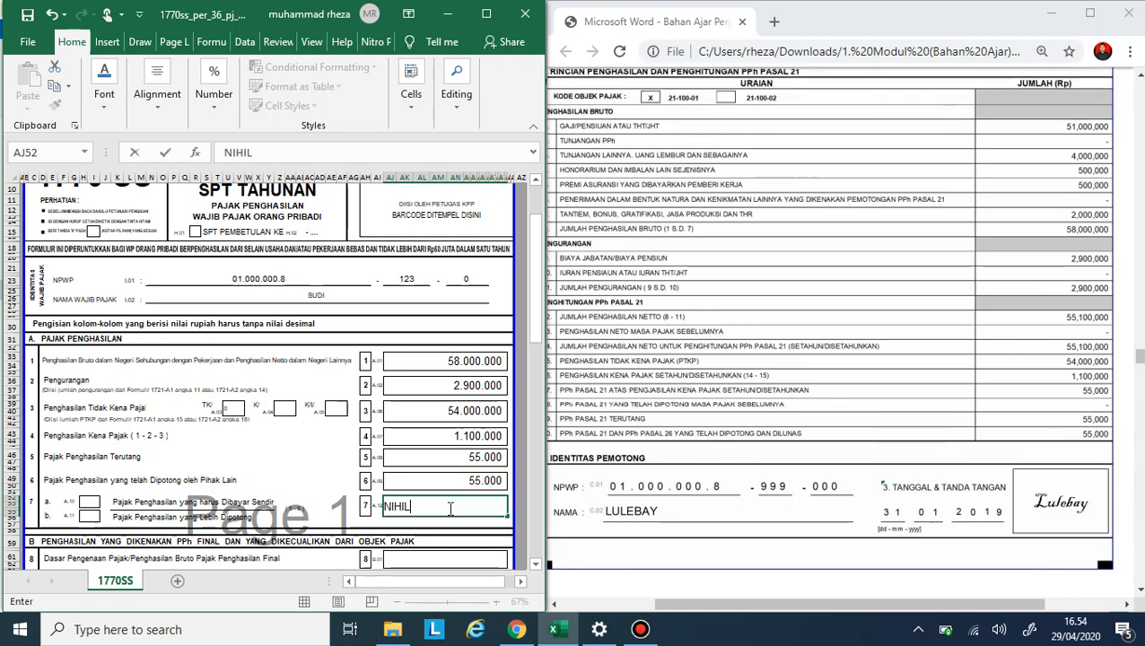
key(Return)
Step: Review the 1721-A1 slip and the worked example's summary table against the completed section A
scroll(448, 507, down, 1)
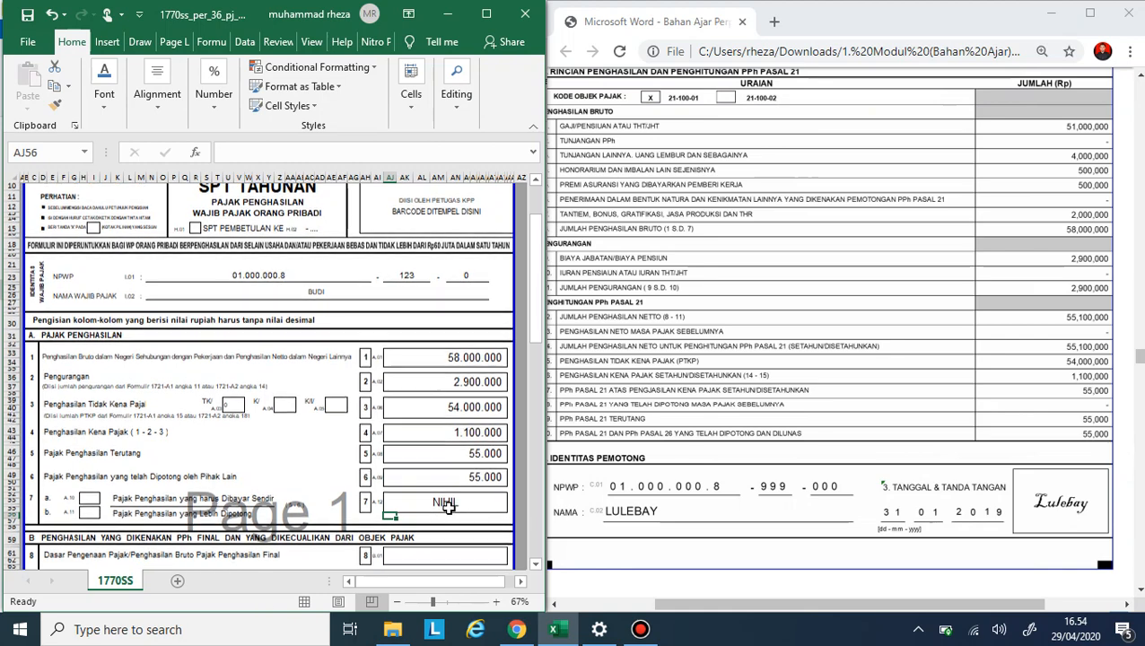
scroll(449, 508, up, 1)
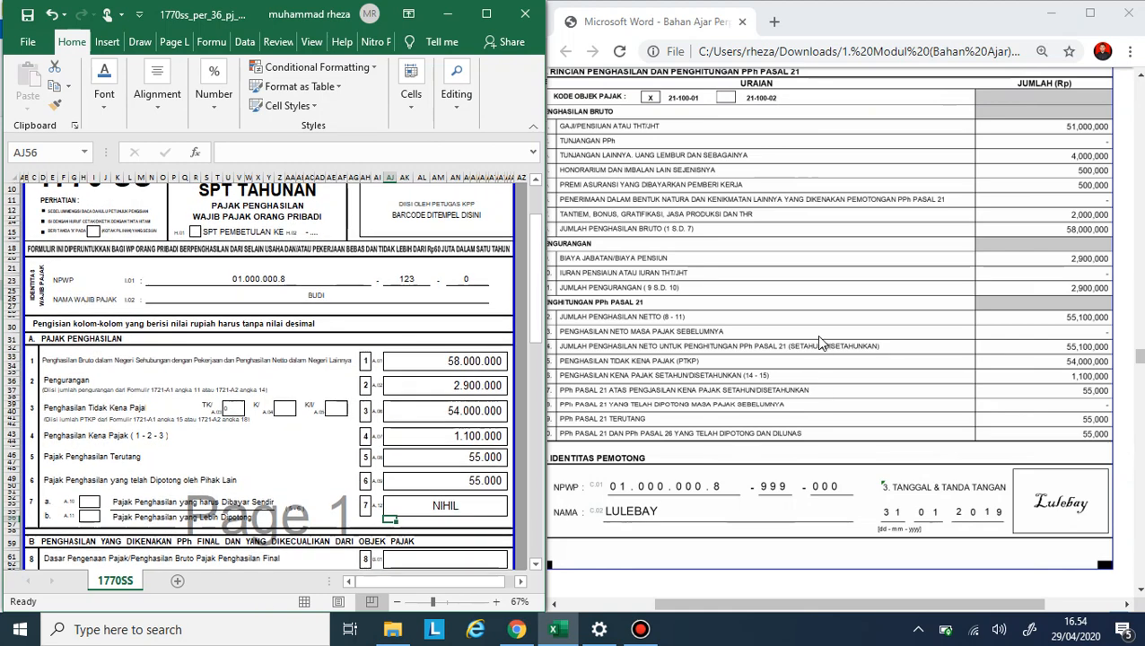
scroll(820, 346, up, 1)
scroll(819, 347, up, 1)
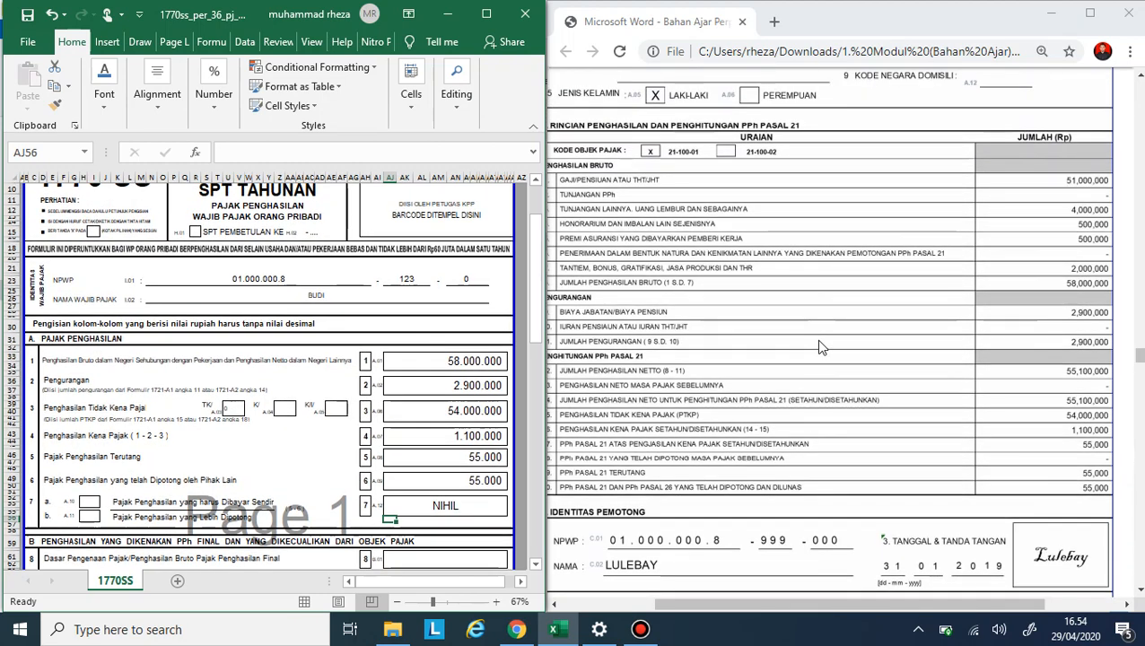
scroll(820, 347, up, 3)
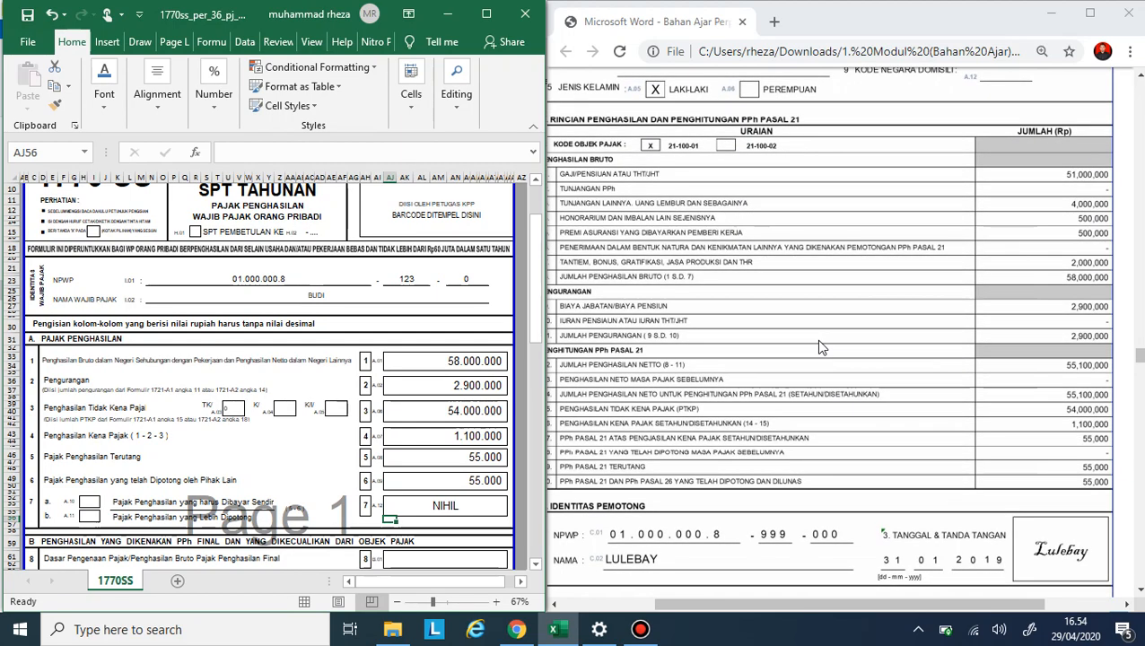
scroll(820, 347, up, 6)
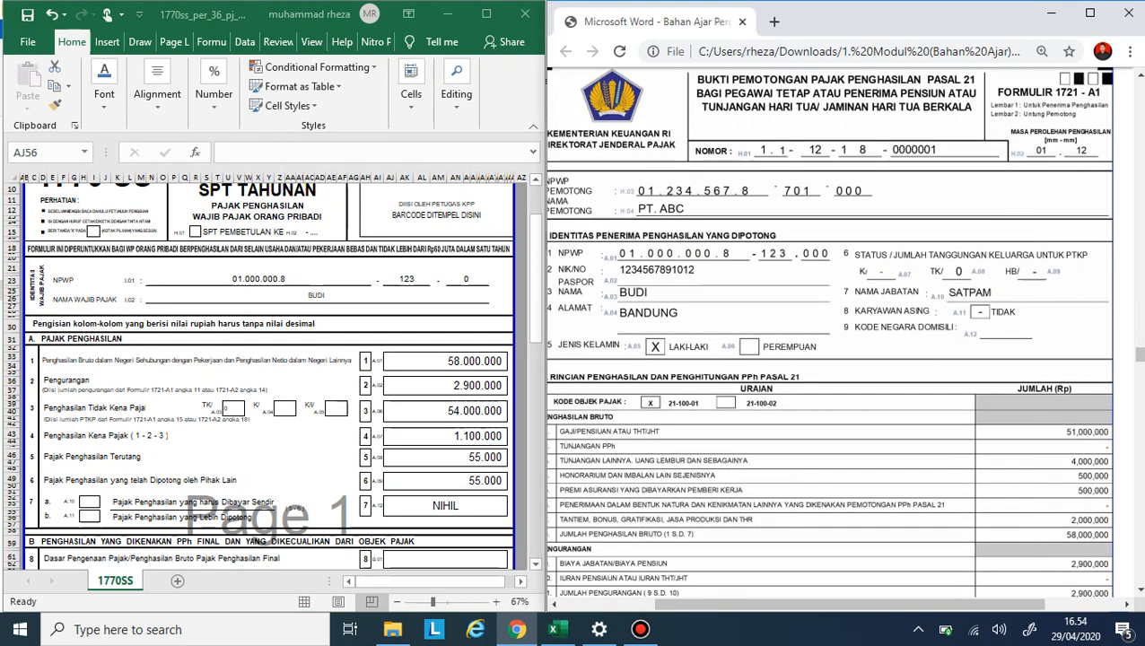
scroll(819, 347, left, 1)
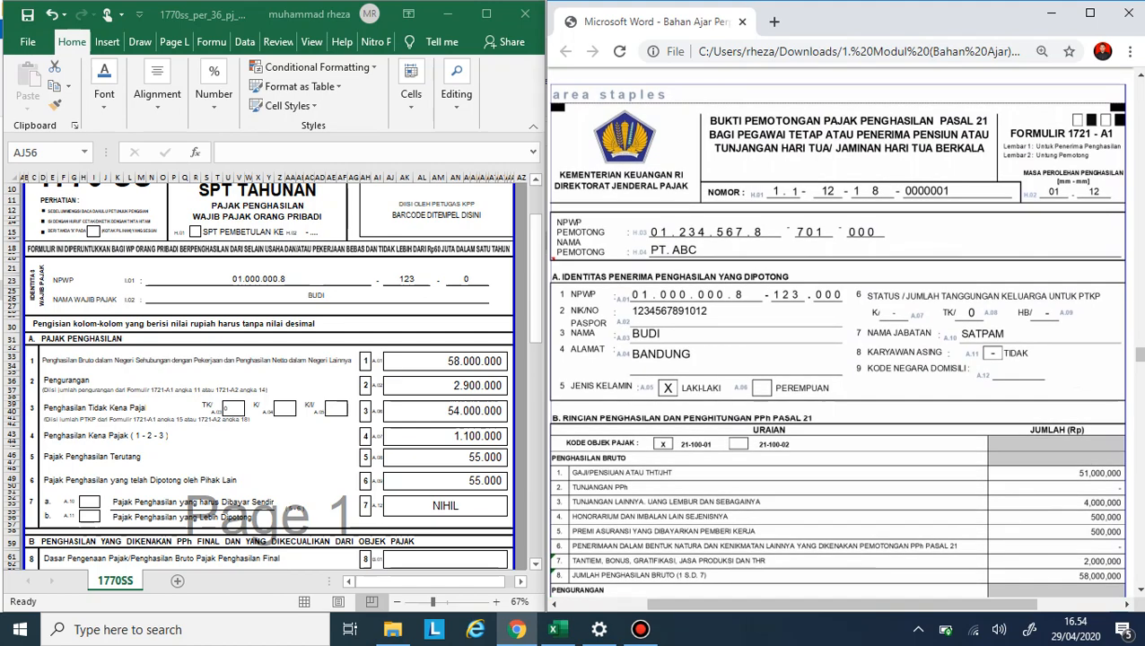
scroll(820, 347, up, 12)
scroll(837, 332, up, 3)
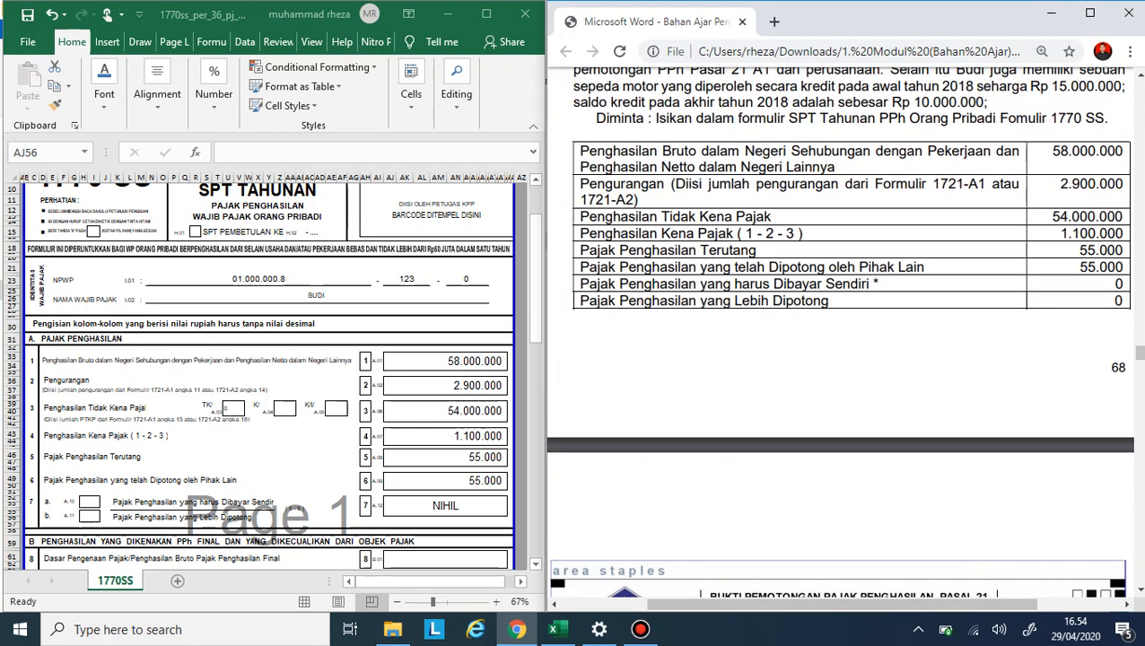
scroll(837, 332, down, 20)
scroll(837, 332, down, 1)
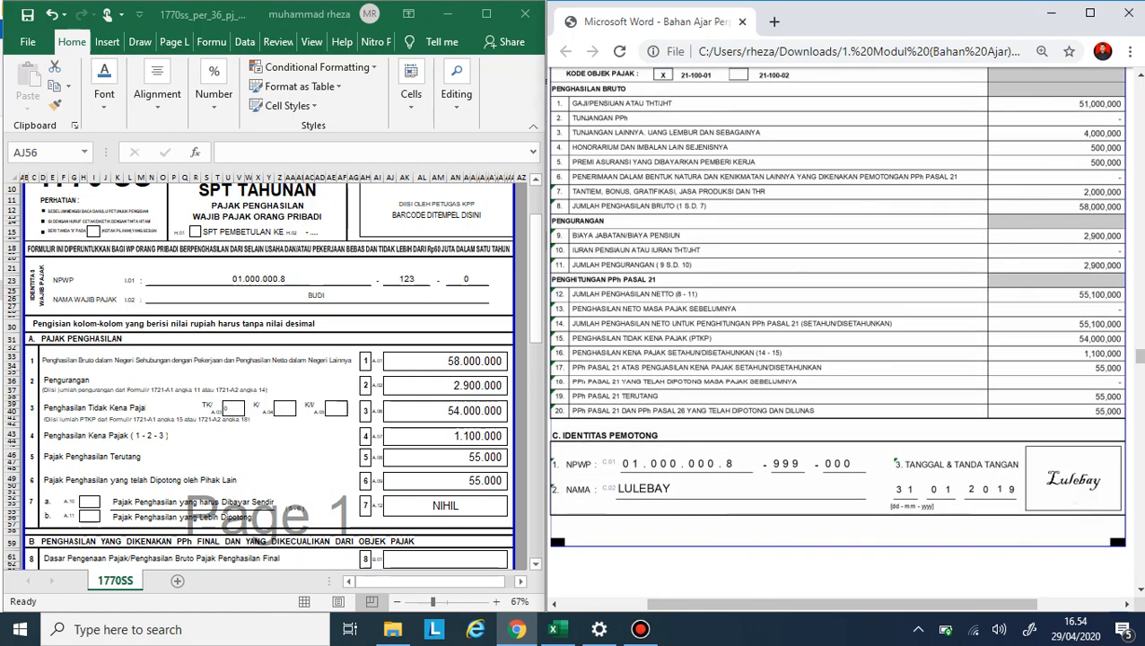
Step: Enter 10.000.000 as gross income subject to final tax (Dasar Pengenaan Pajak/Penghasilan Bruto) in section B, row 8
scroll(441, 391, down, 3)
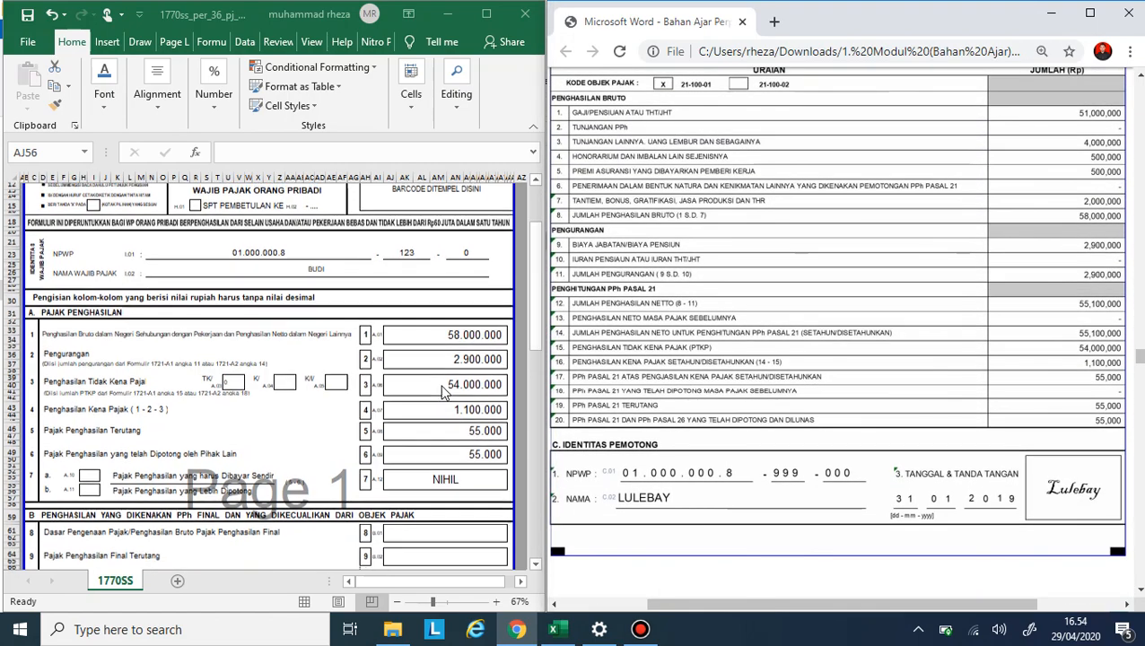
scroll(441, 391, down, 4)
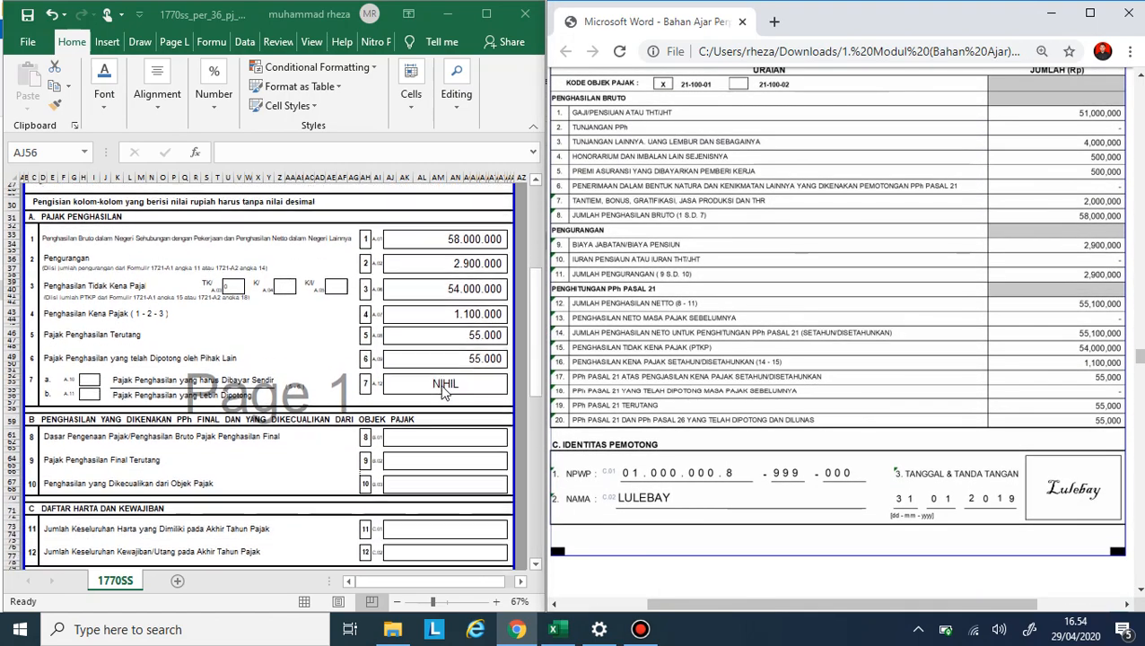
click(441, 411)
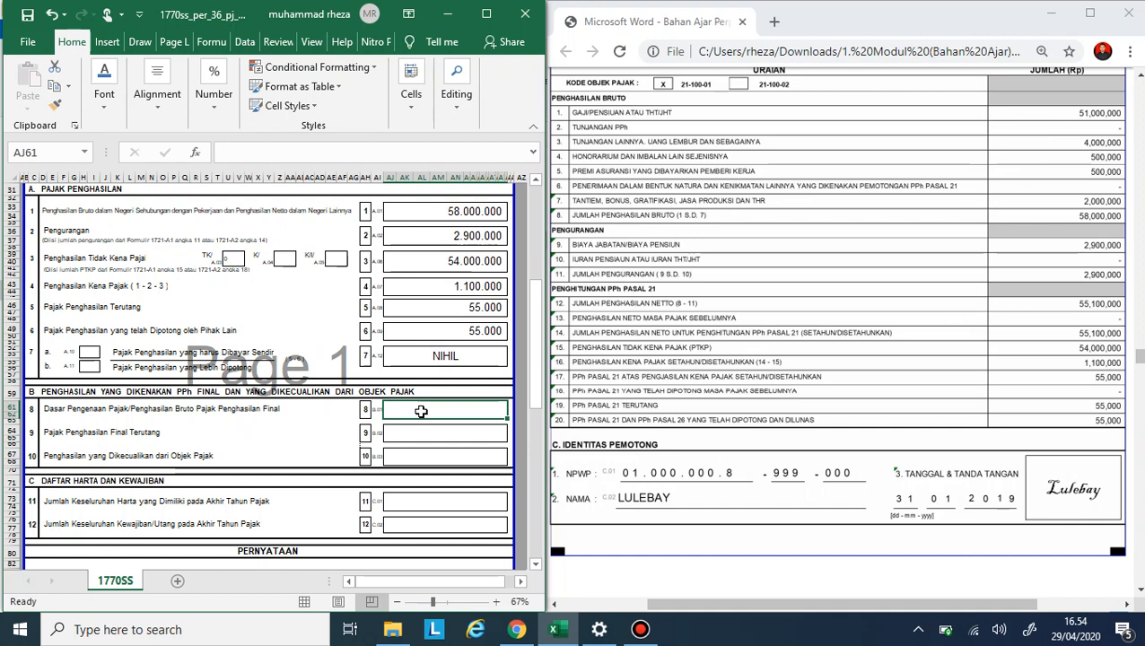
scroll(835, 332, up, 2)
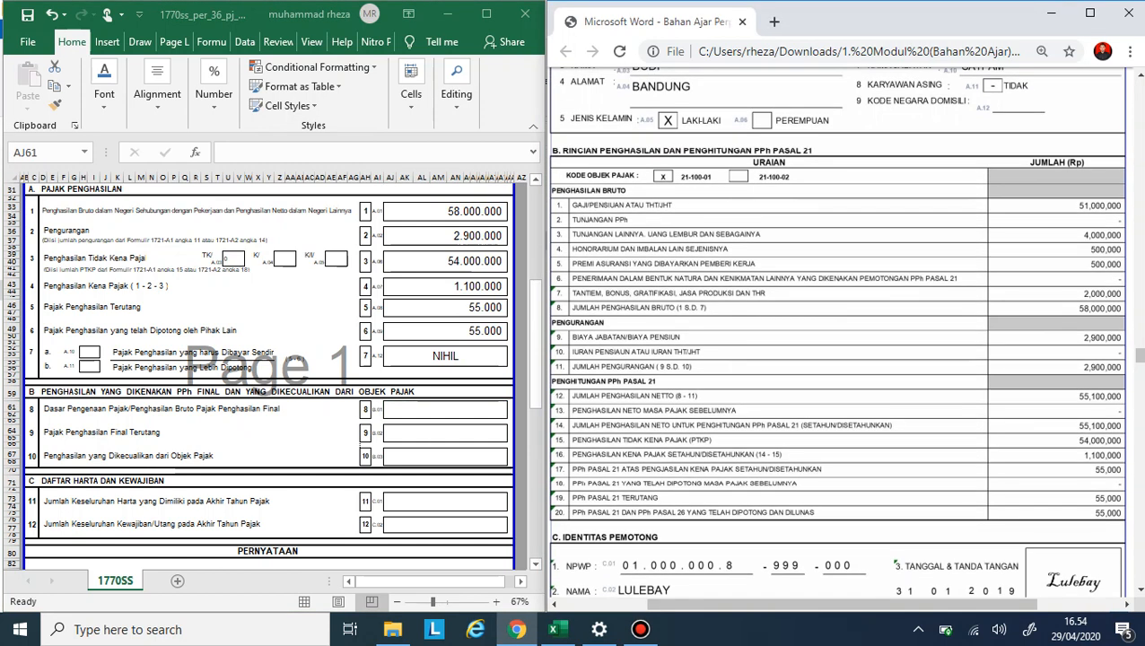
click(413, 405)
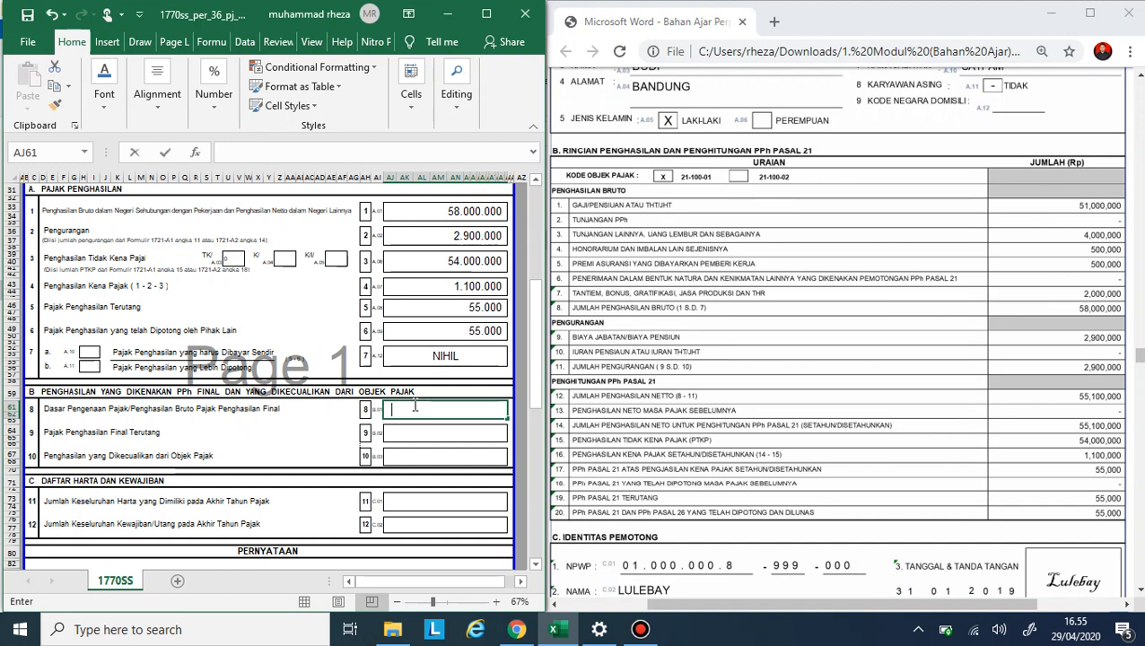
text(10.000.00)
text(0)
key(Return)
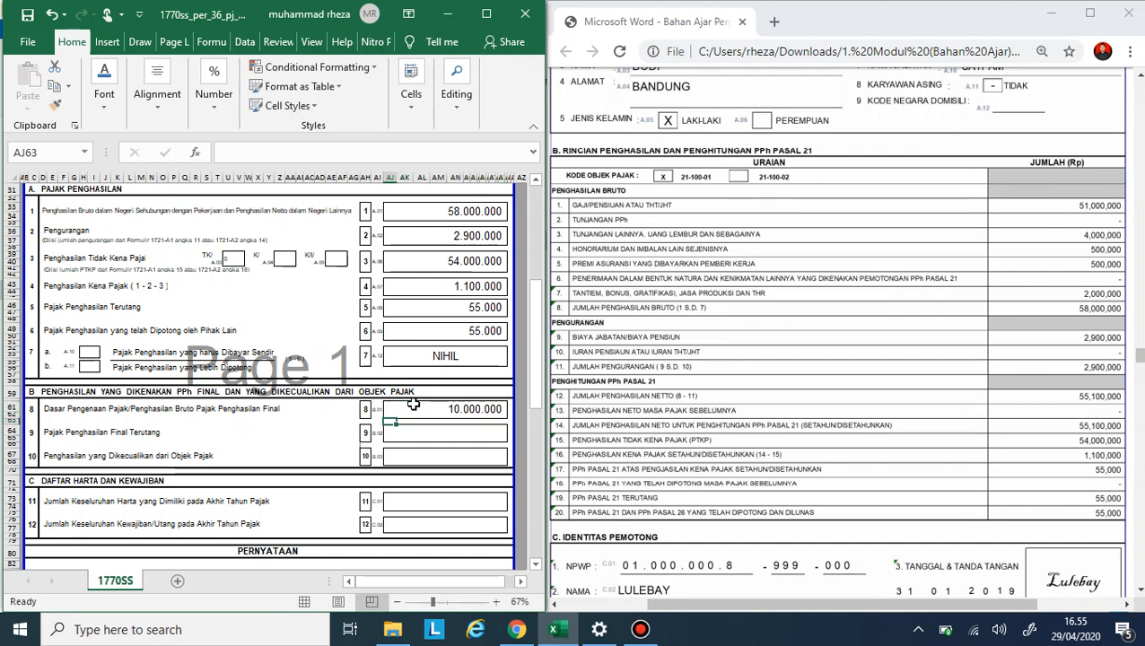
Step: Calculate the final income tax due (Pajak Penghasilan Final Terutang) in section B, row 9 as 0,2 times the row 8 amount
key(Down)
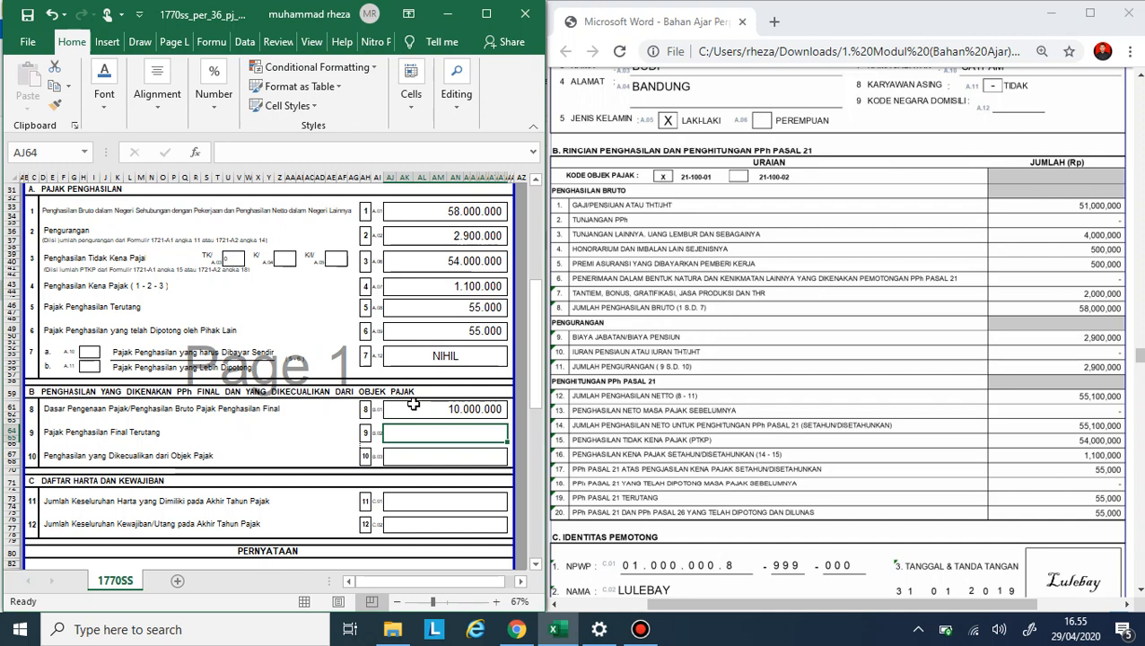
text(=0.2)
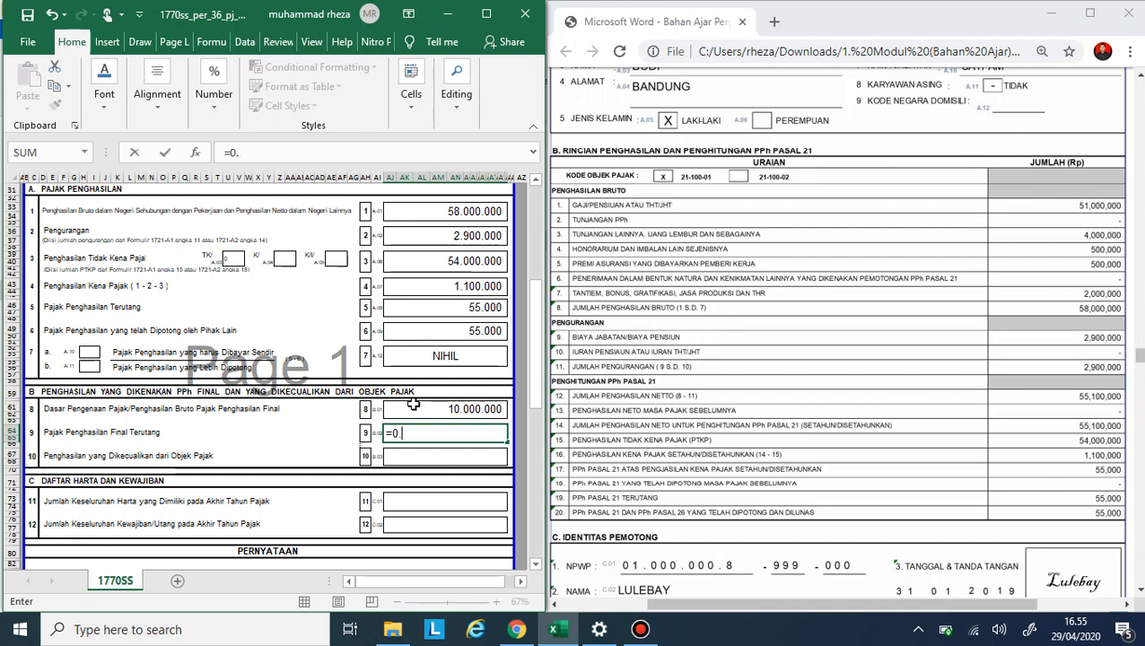
key(BackSpace)
text(,2*)
click(412, 403)
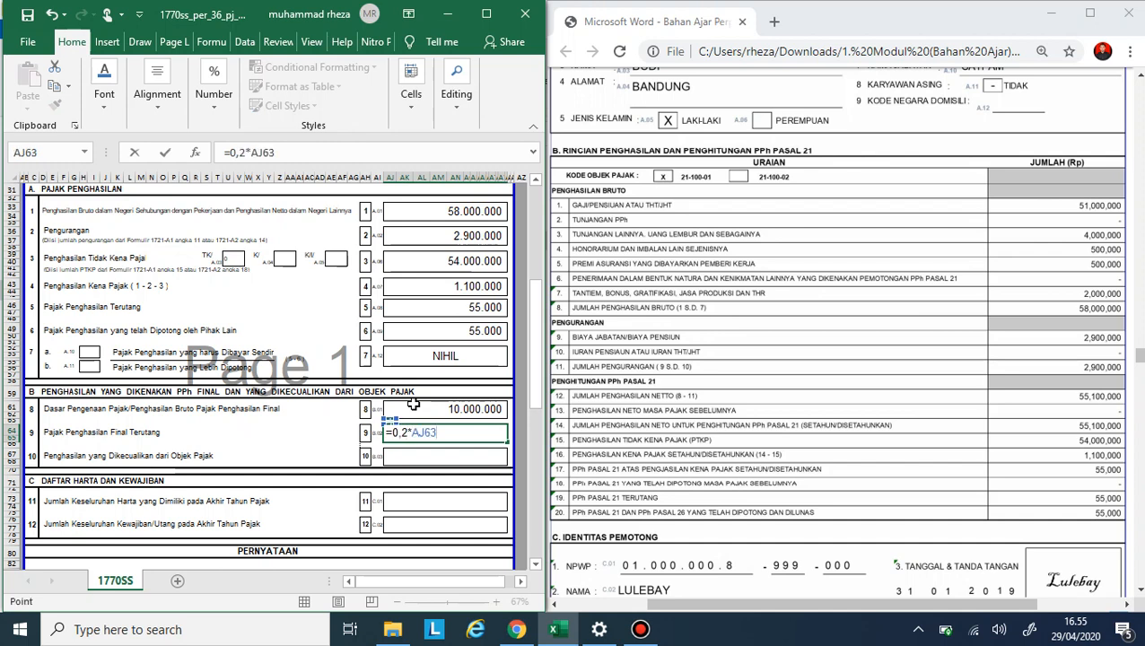
key(Return)
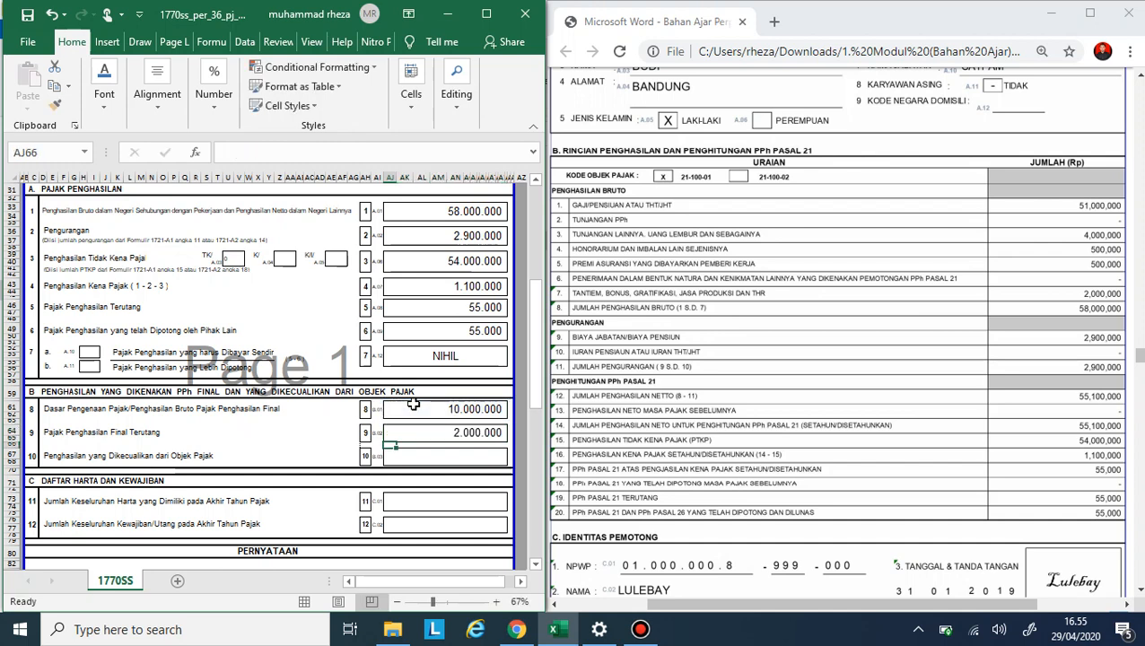
key(Down)
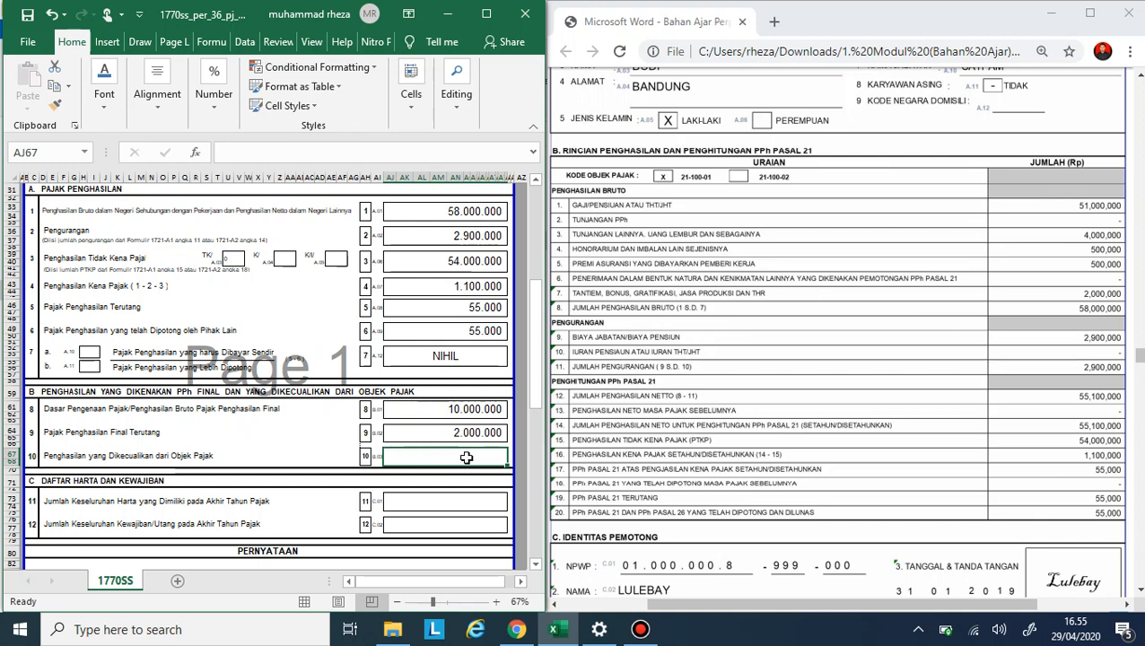
text(50.000)
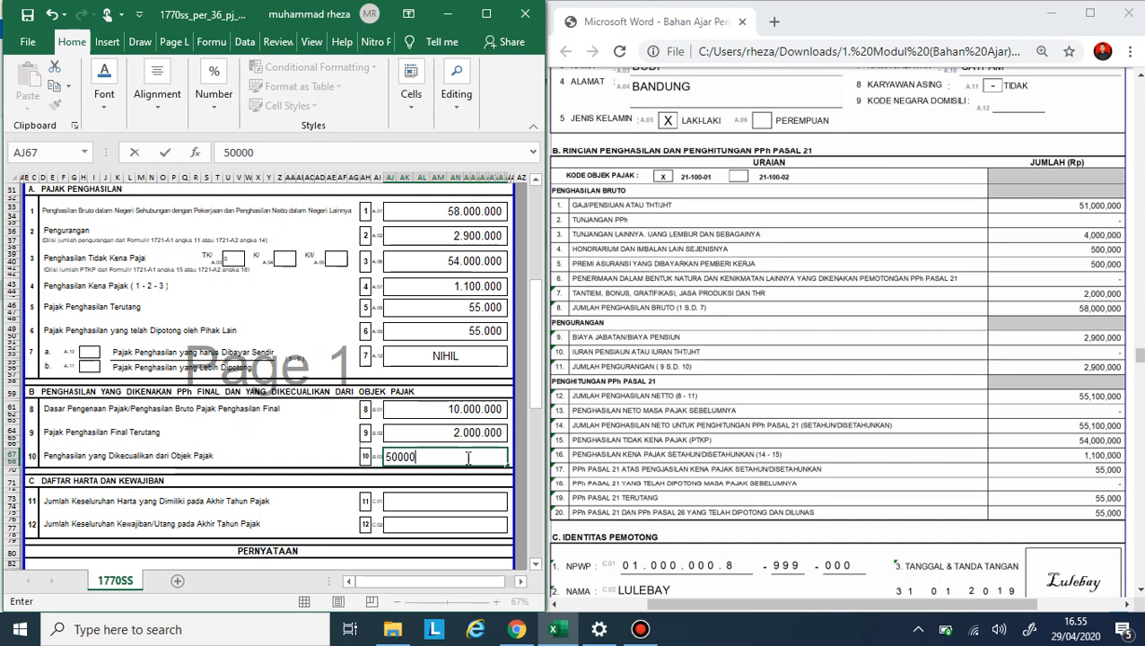
text(.000)
key(Return)
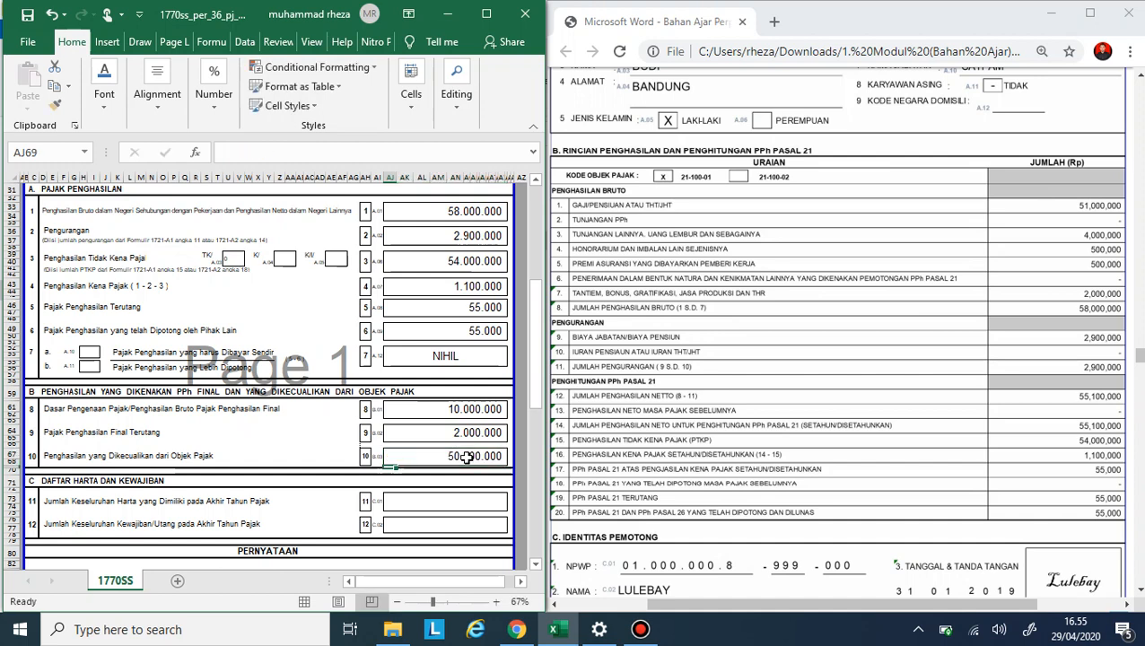
Step: Enter 5.000.000 as income excluded from tax (Penghasilan yang Dikecualikan dari Objek Pajak) in section B, row 10
click(466, 458)
text(5.000.)
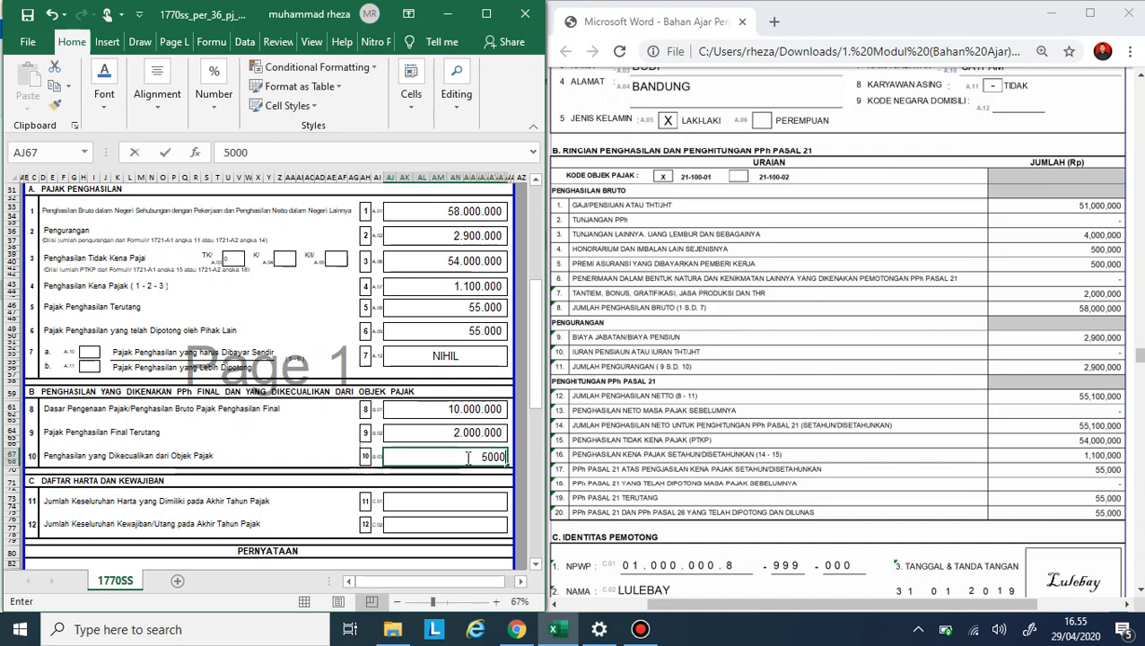
text(000)
key(Return)
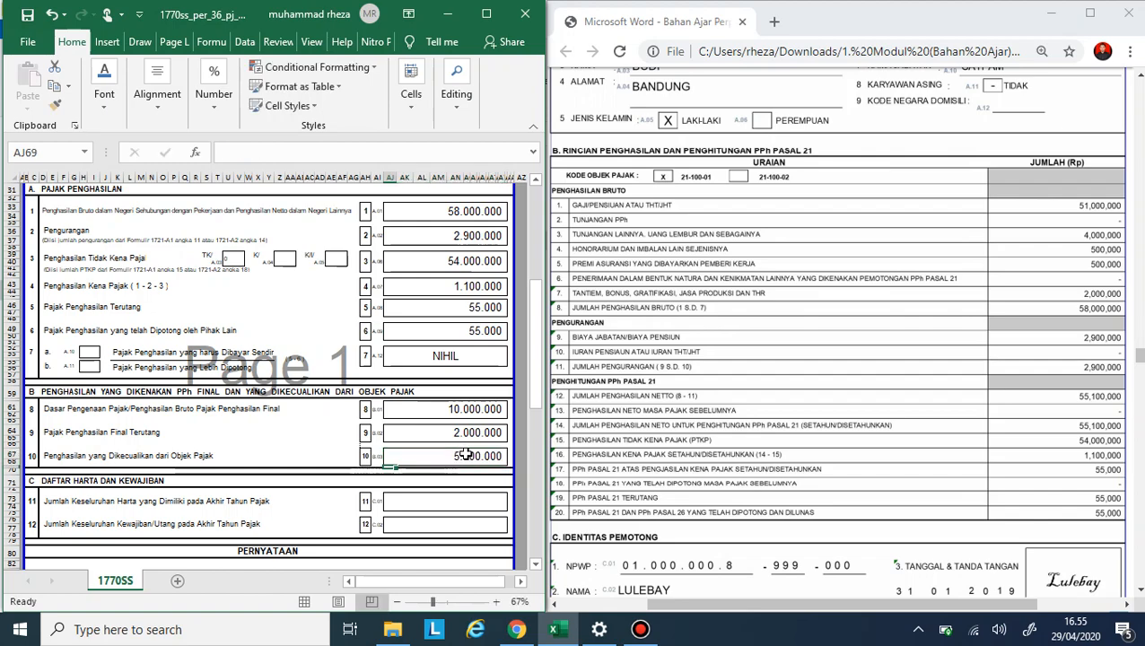
Step: Enter total assets at year end (Jumlah Keseluruhan Harta) in section C, row 11 as the sum =10000000+4000000+3000000
scroll(466, 453, up, 2)
scroll(466, 443, up, 2)
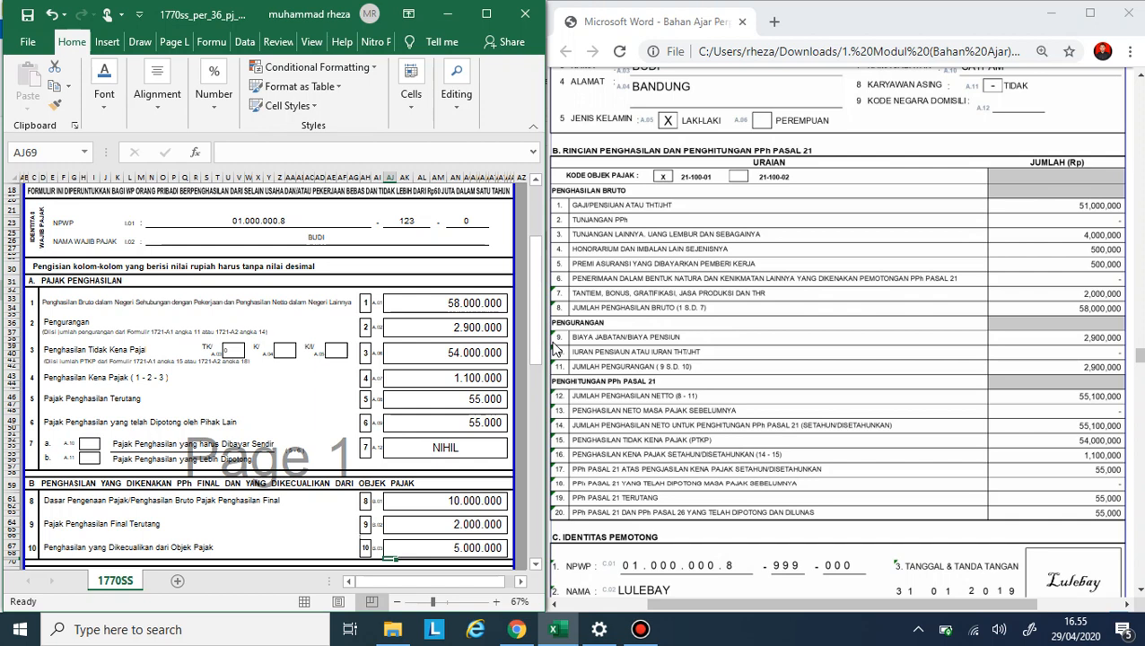
click(457, 502)
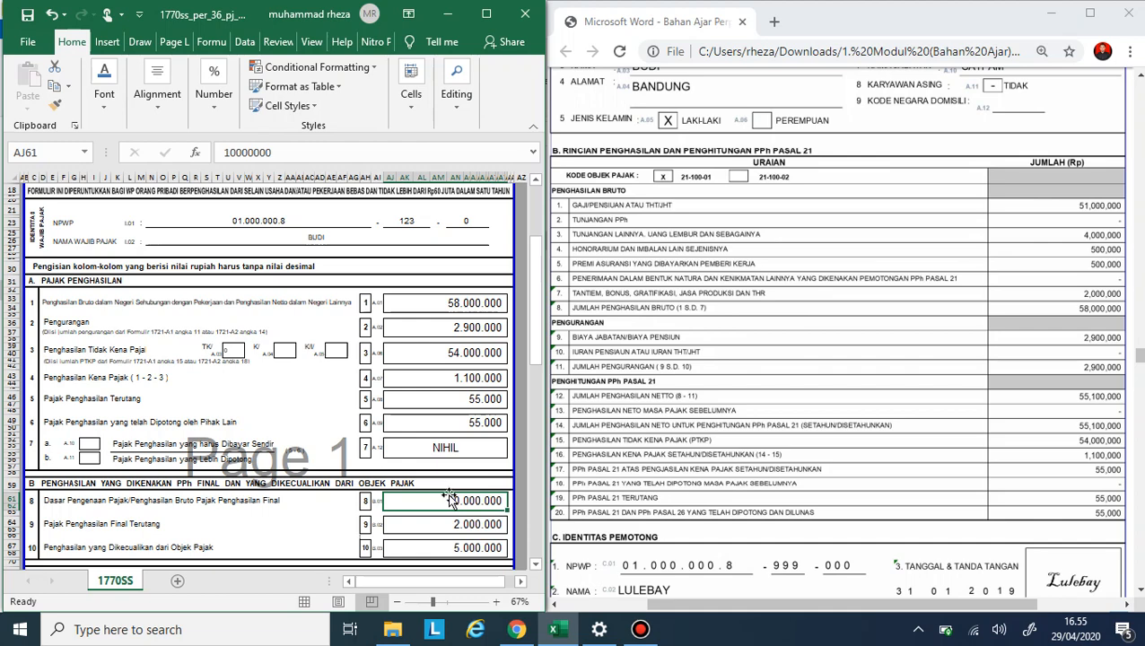
scroll(452, 498, down, 5)
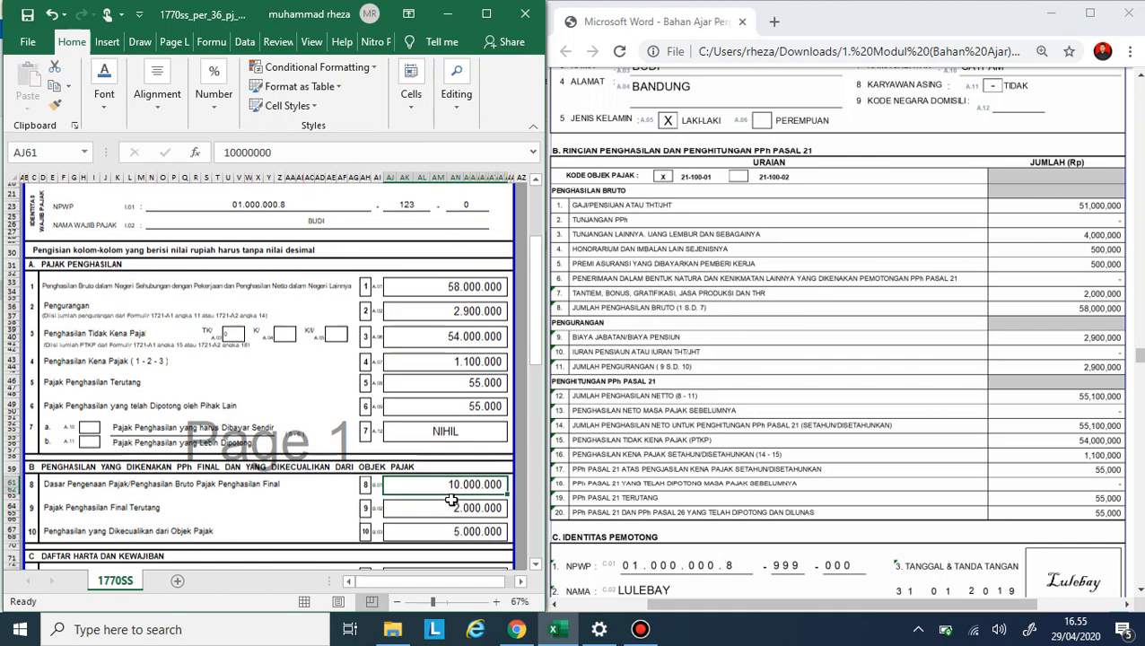
click(447, 490)
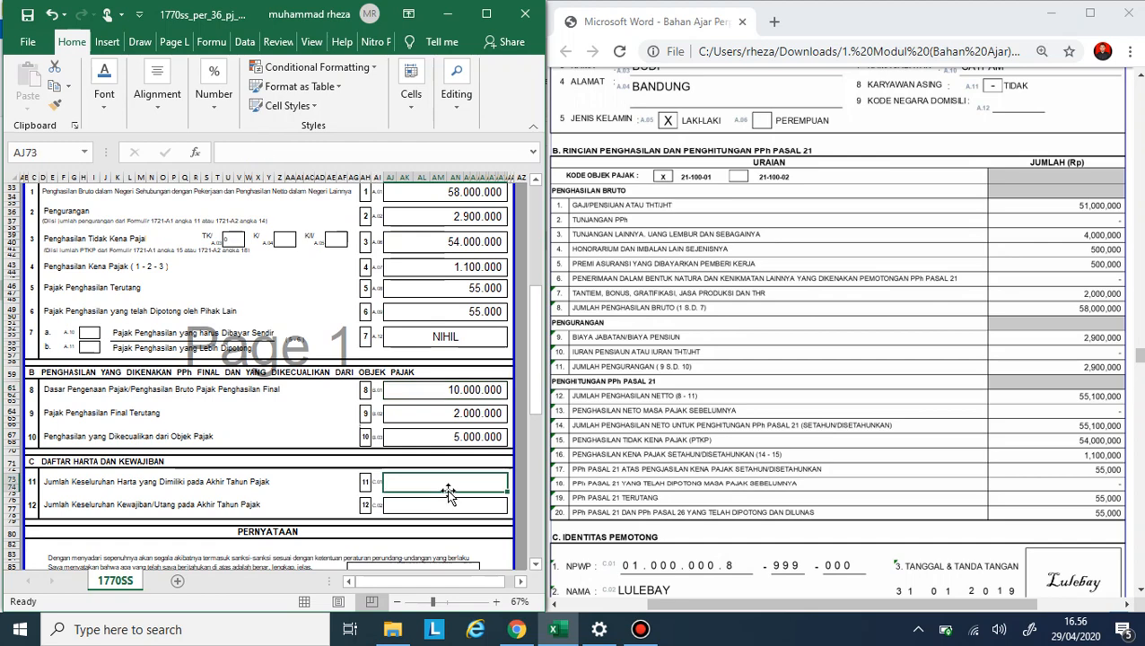
scroll(453, 480, down, 1)
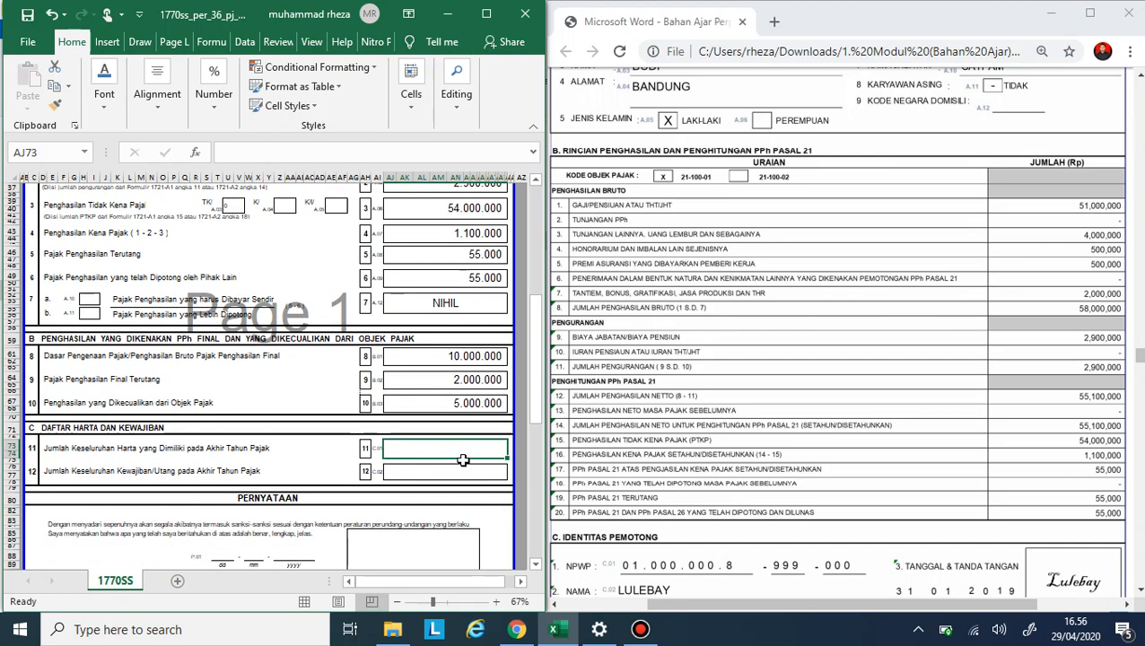
scroll(449, 473, down, 1)
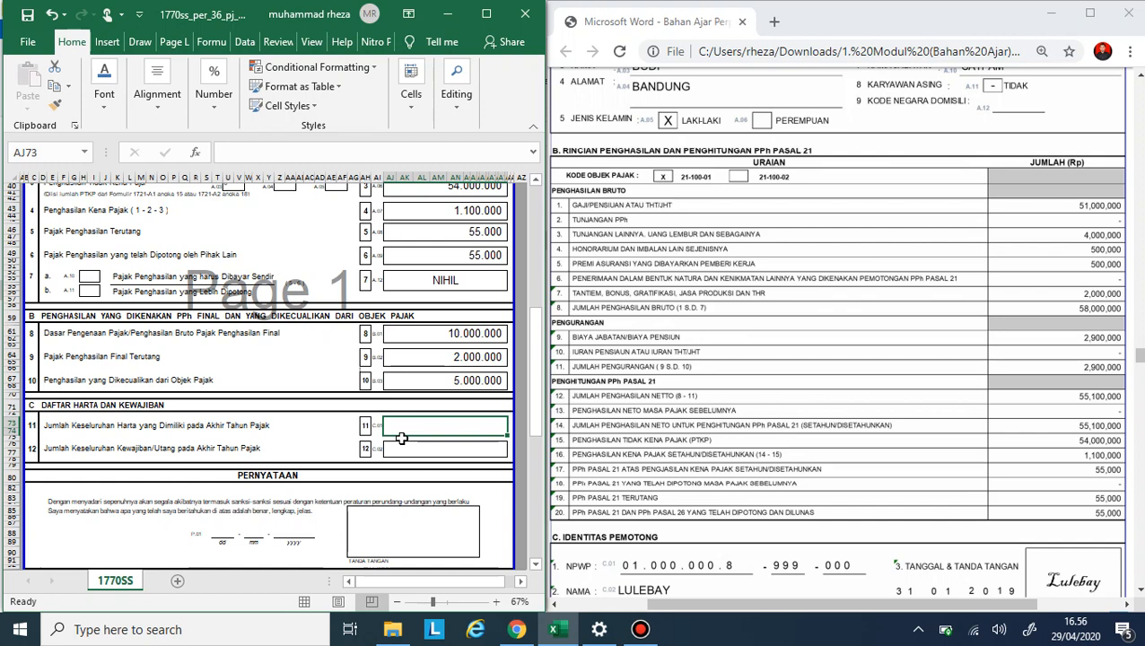
text(=1)
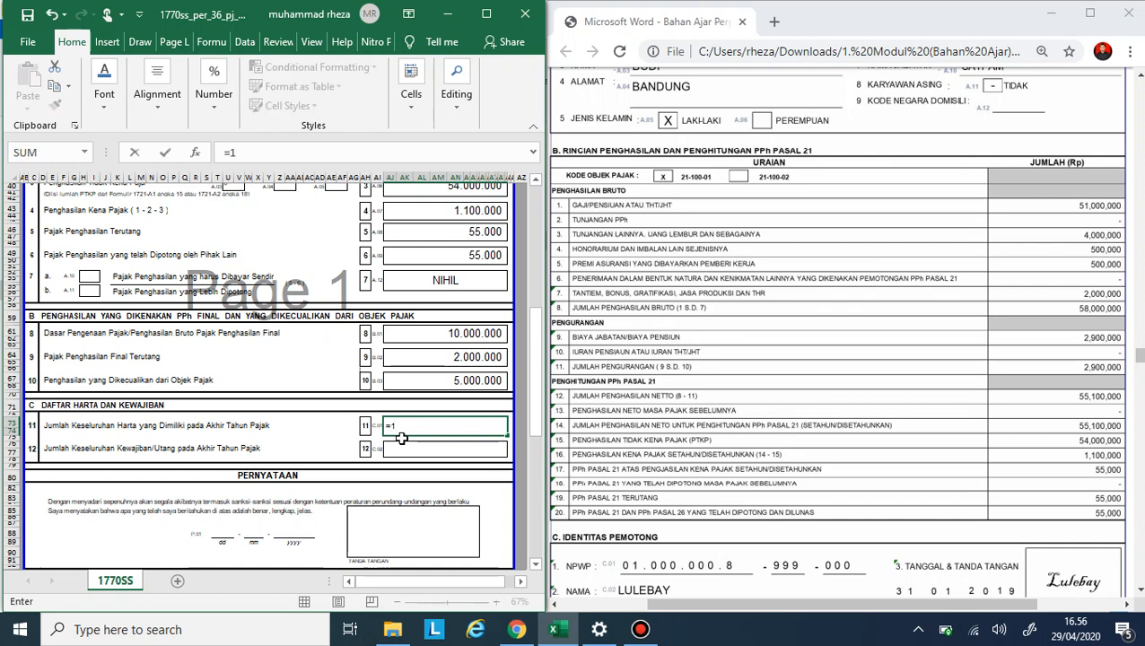
text(0000000+400000)
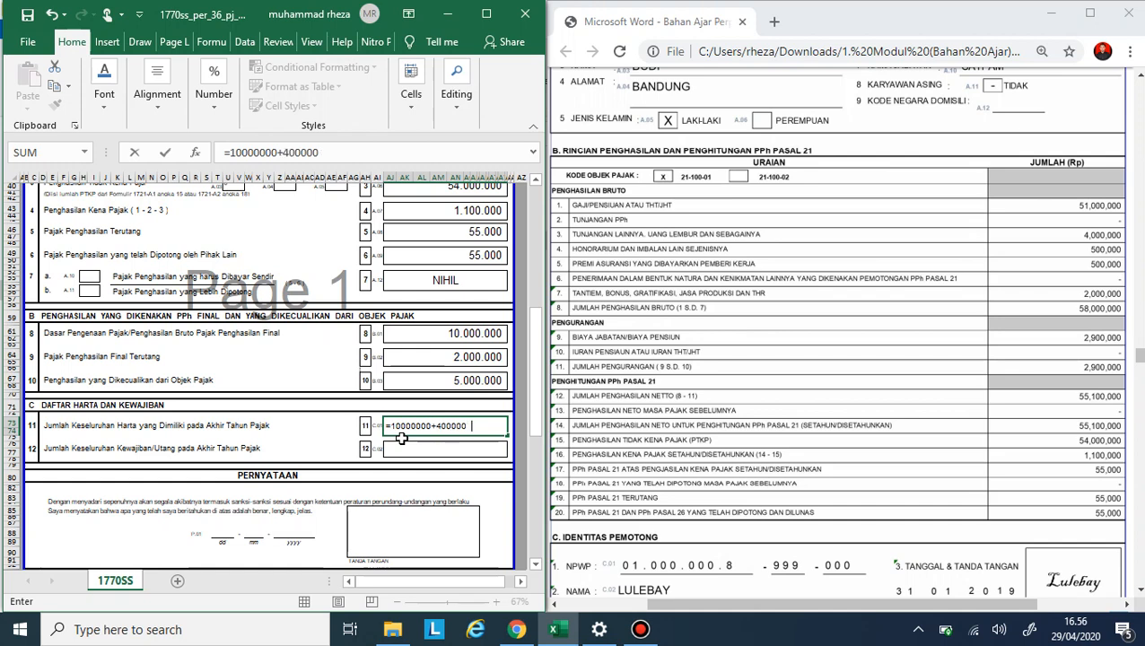
text(0+3000000)
key(Return)
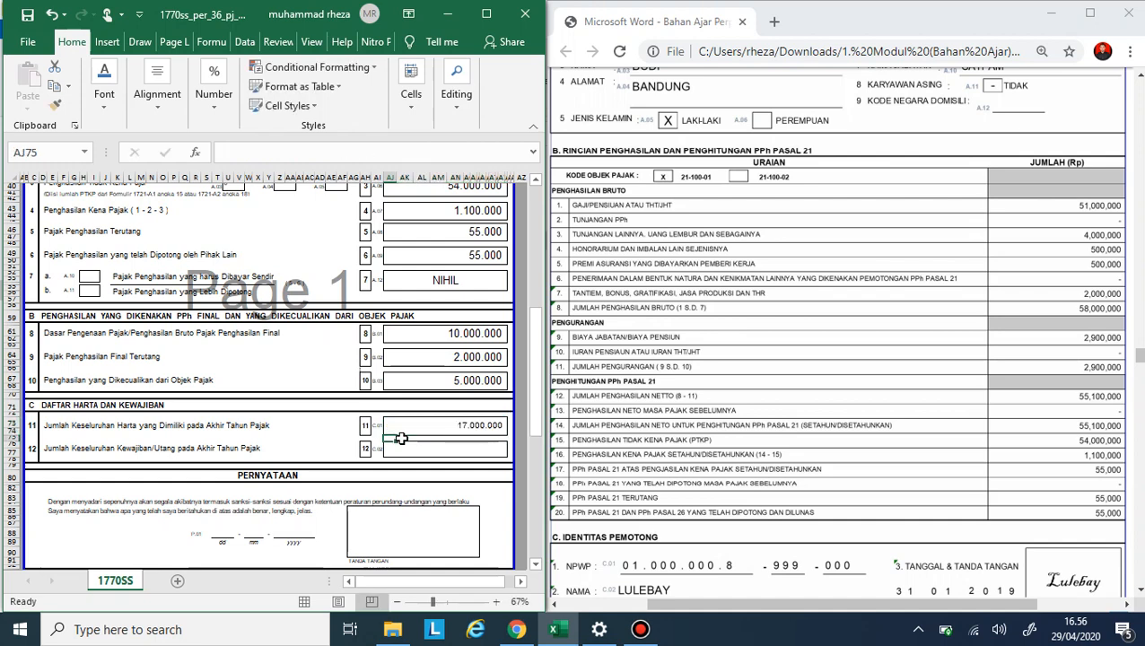
Step: Enter =5000000 as total liabilities at year end (Jumlah Keseluruhan Kewajiban/Utang) in section C, row 12
click(430, 451)
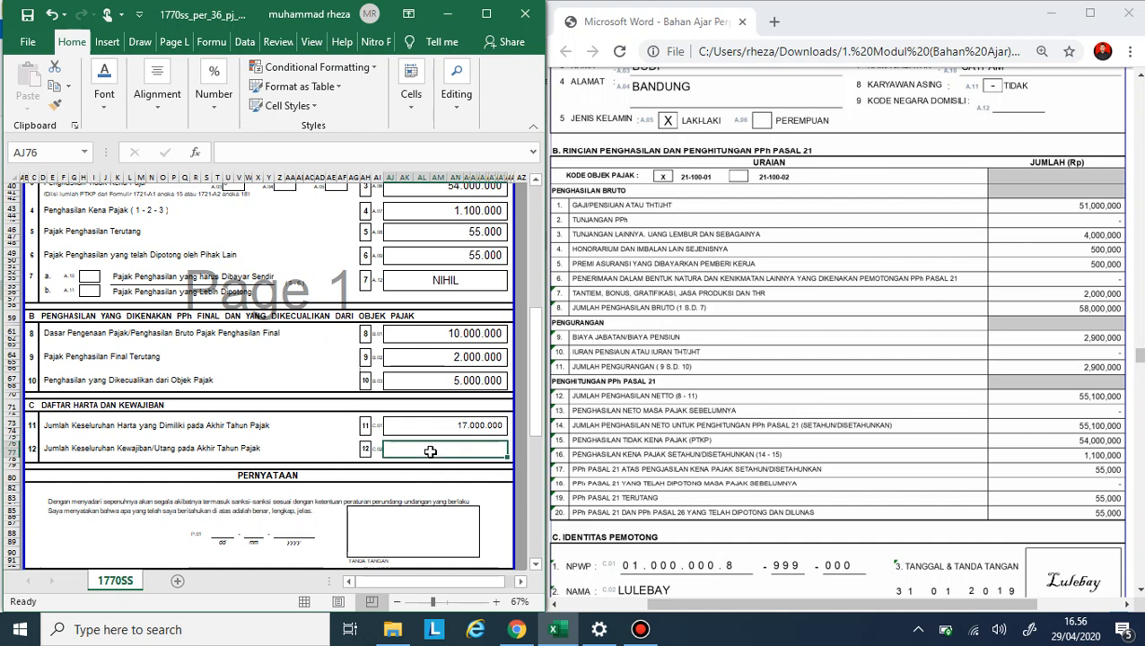
text(=)
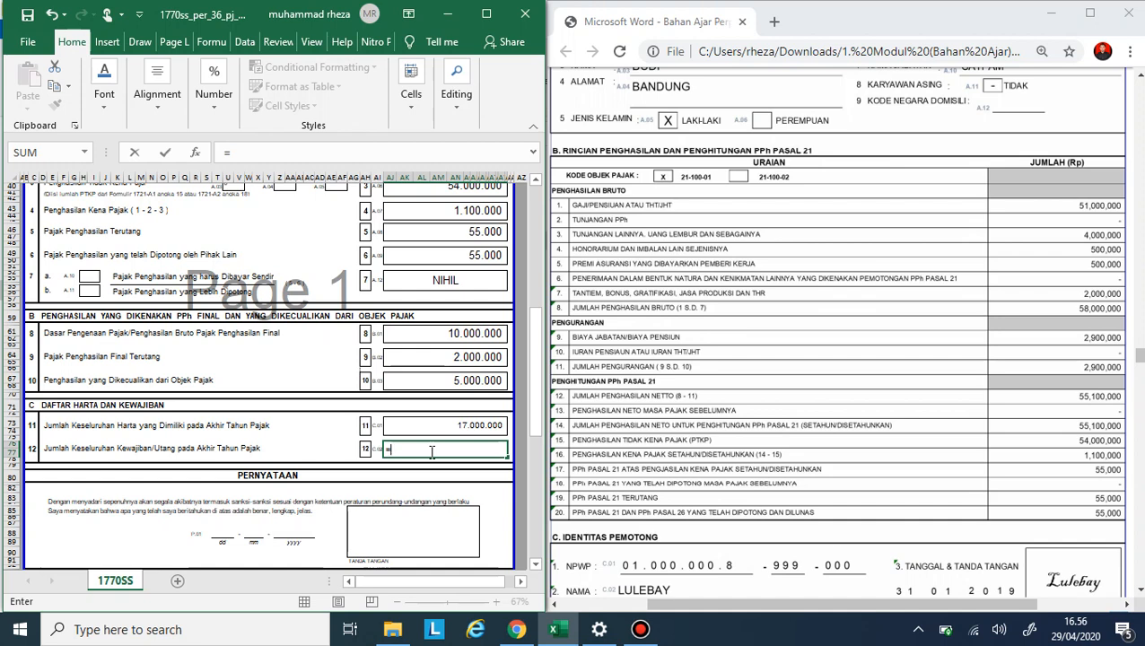
text(5000000)
key(Return)
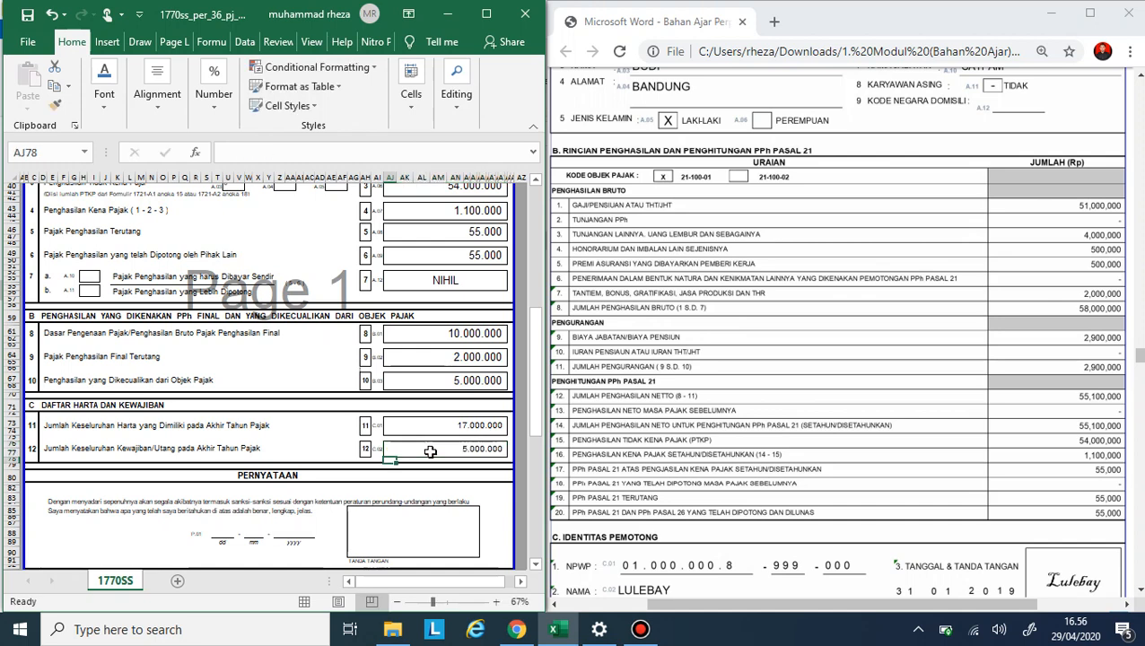
Step: Merge and center the blank cells inside the signature box (Tanda Tangan) of the Pernyataan section
click(405, 541)
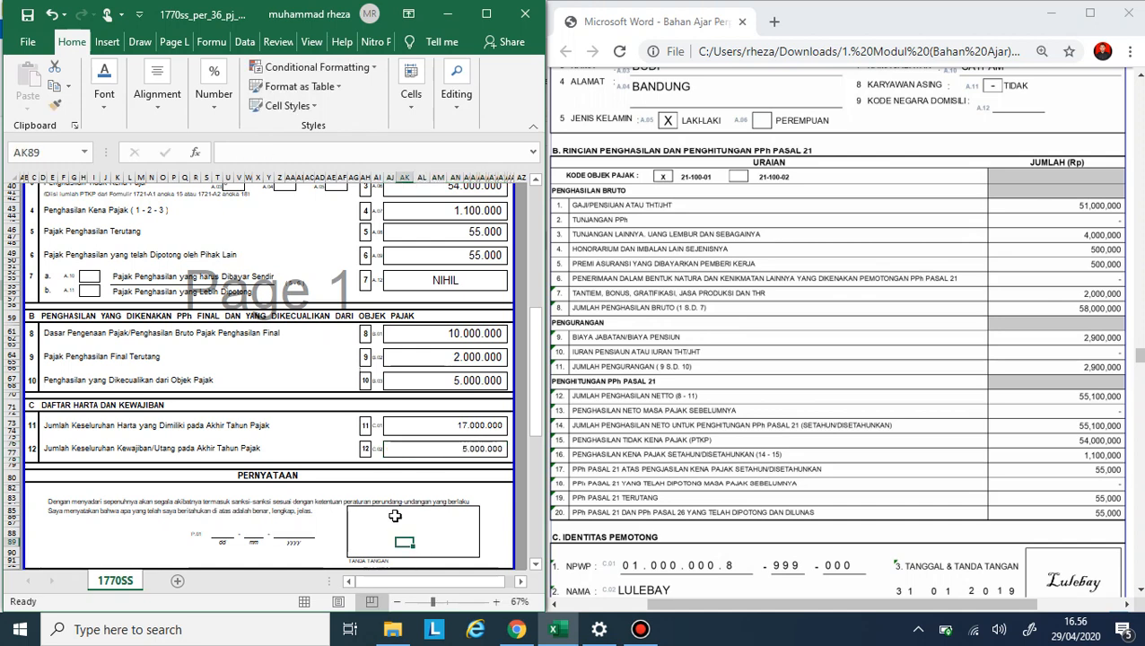
drag(371, 511, 441, 542)
click(366, 525)
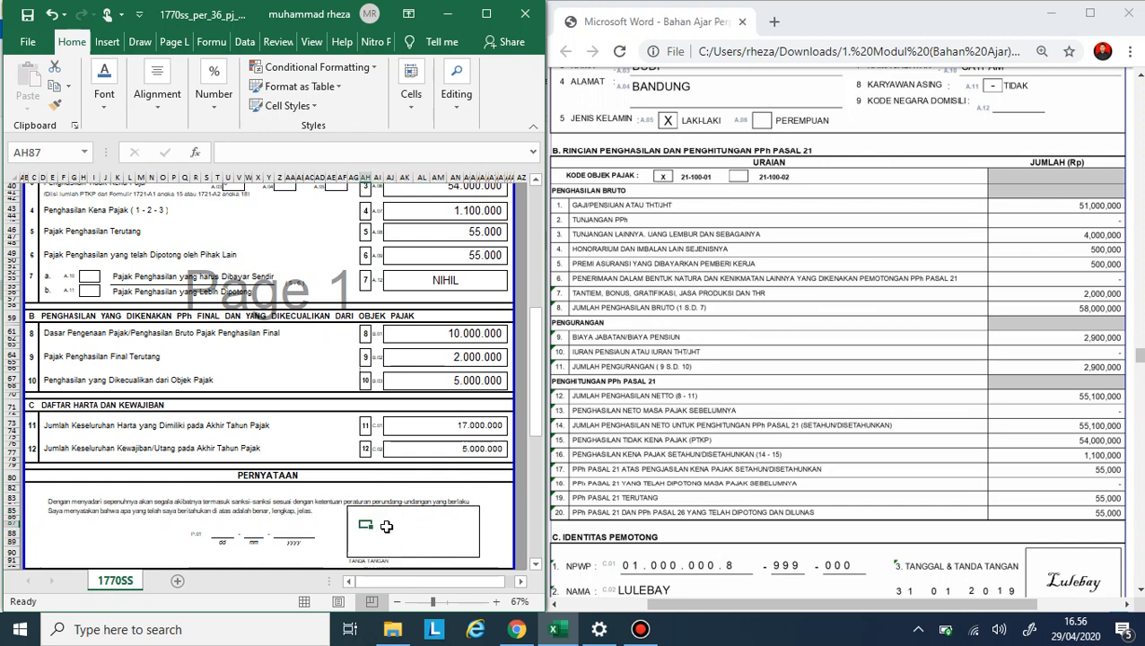
click(386, 525)
drag(350, 514, 475, 545)
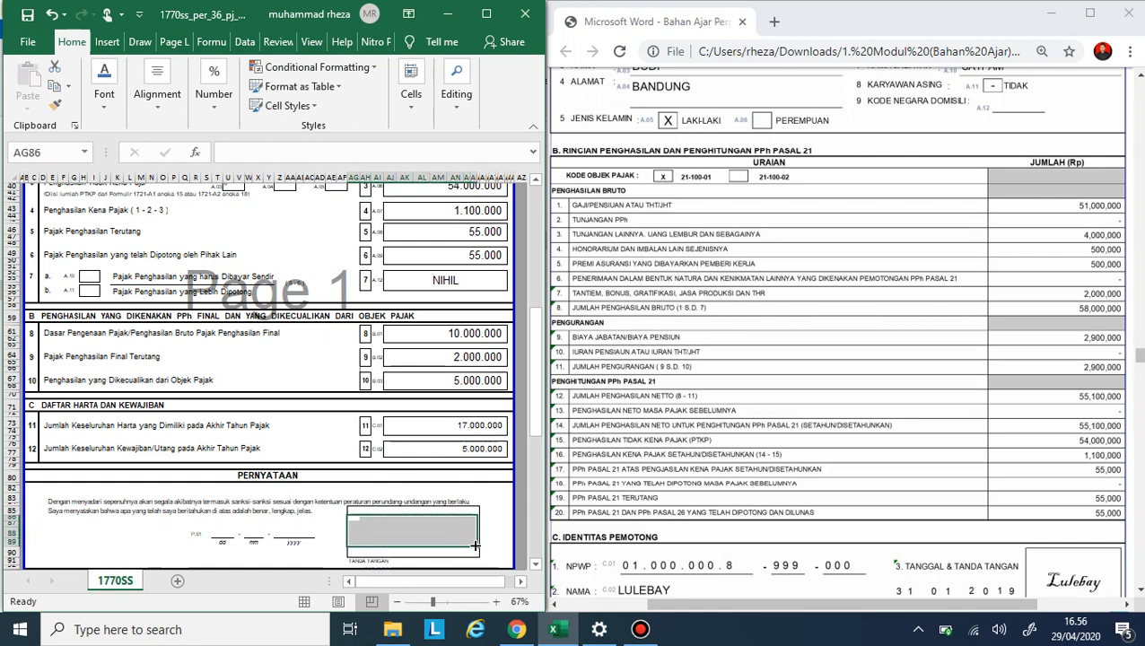
click(110, 79)
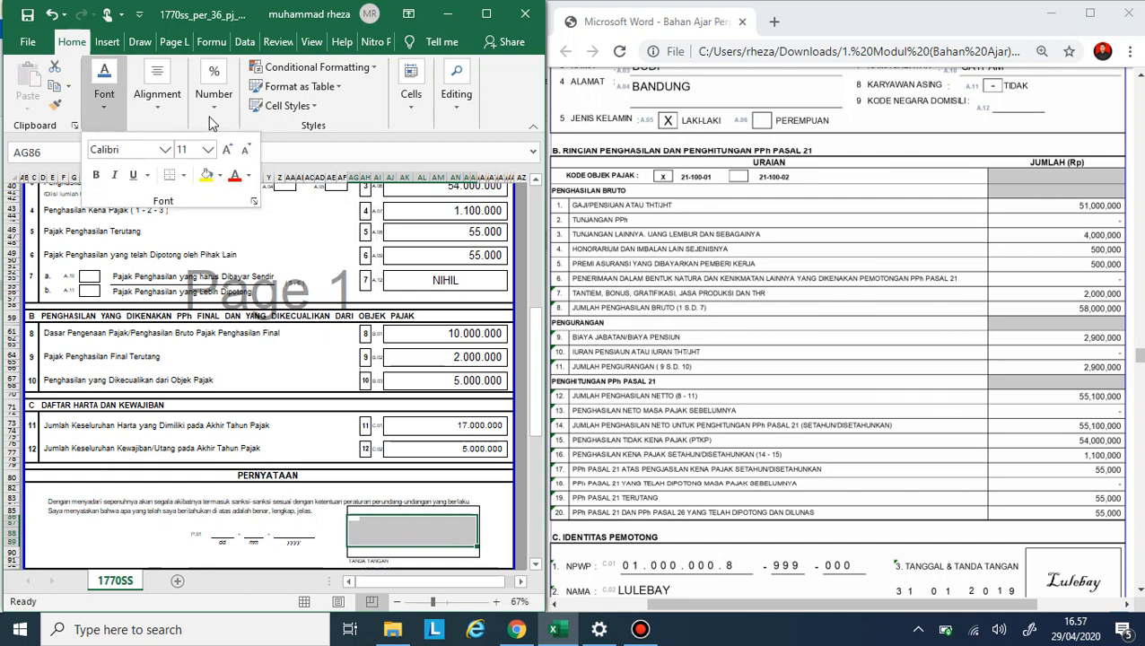
click(164, 149)
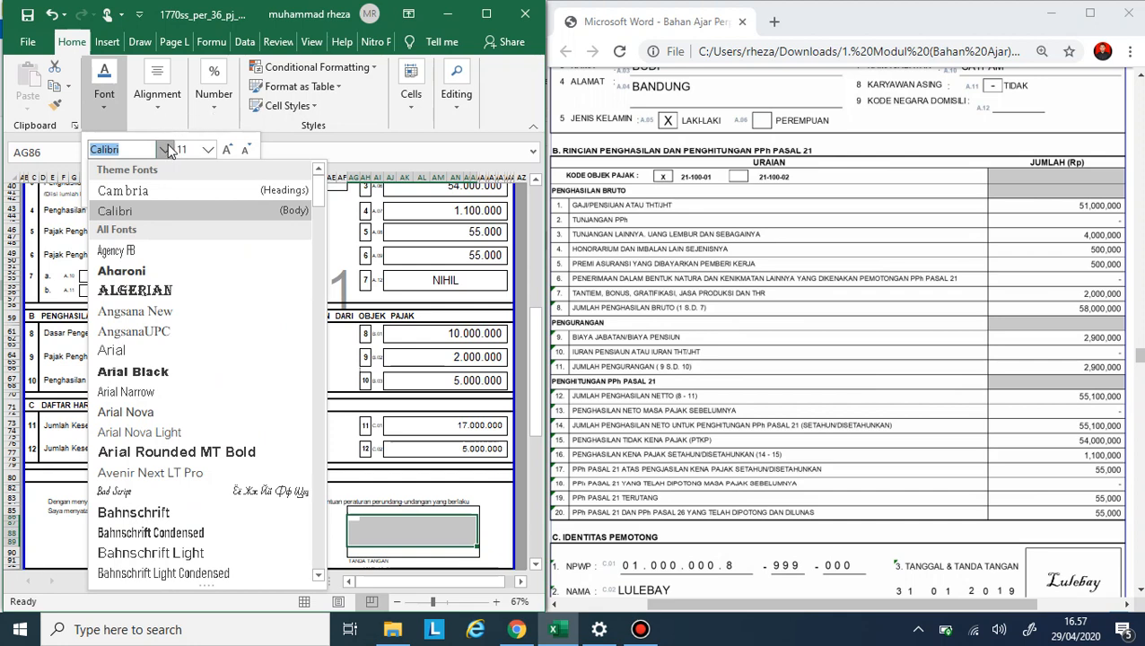
click(168, 104)
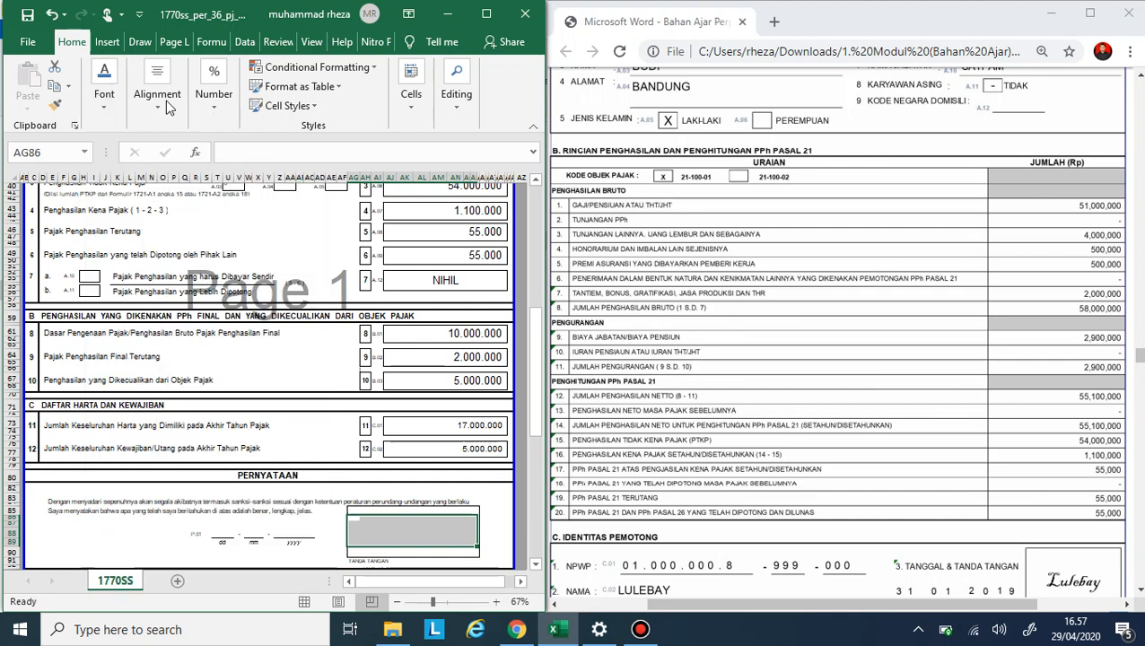
click(169, 104)
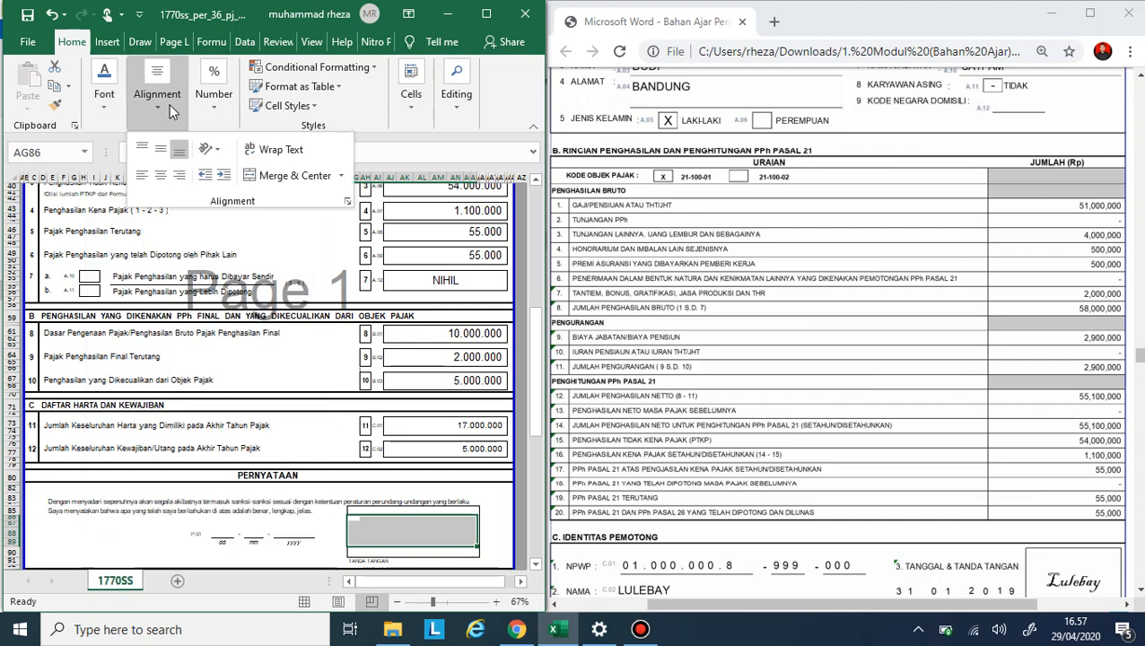
Step: Set the merged signature cell's font to Blackadder ITC and increase its size by four increments
click(104, 94)
click(104, 94)
click(146, 149)
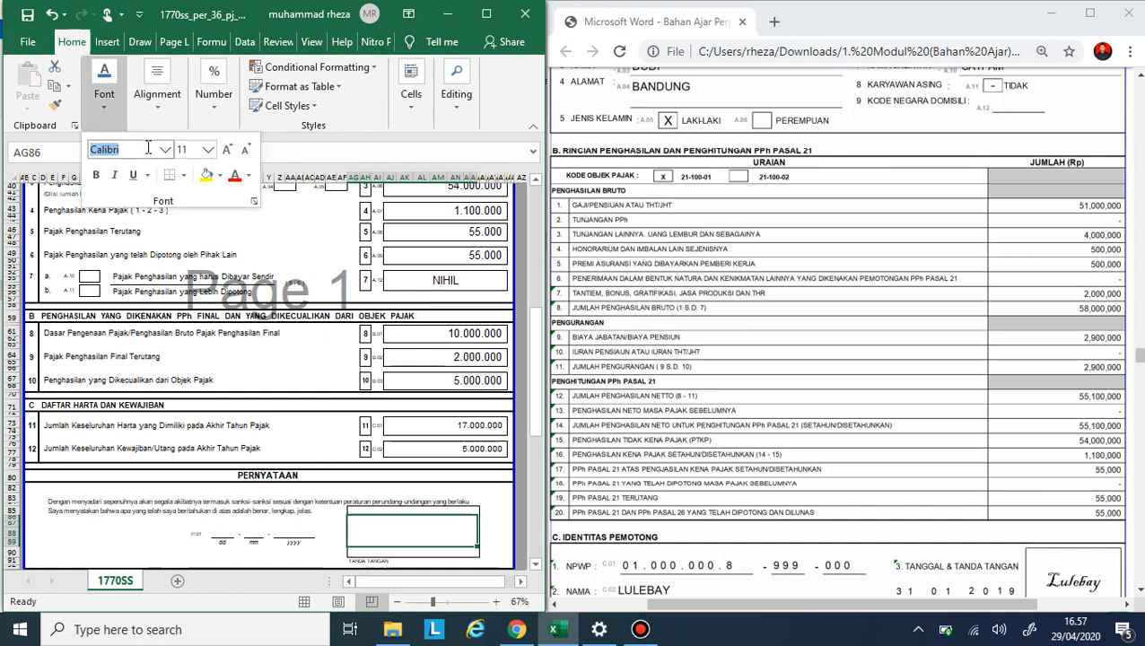
click(164, 149)
scroll(207, 235, down, 1)
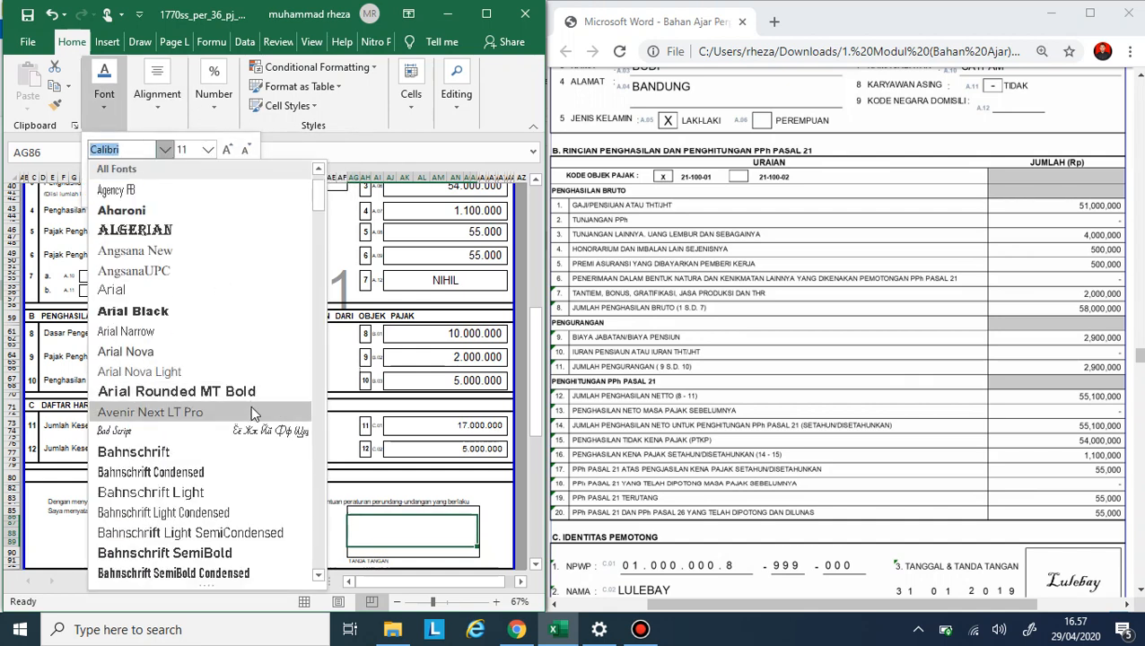
scroll(250, 406, down, 8)
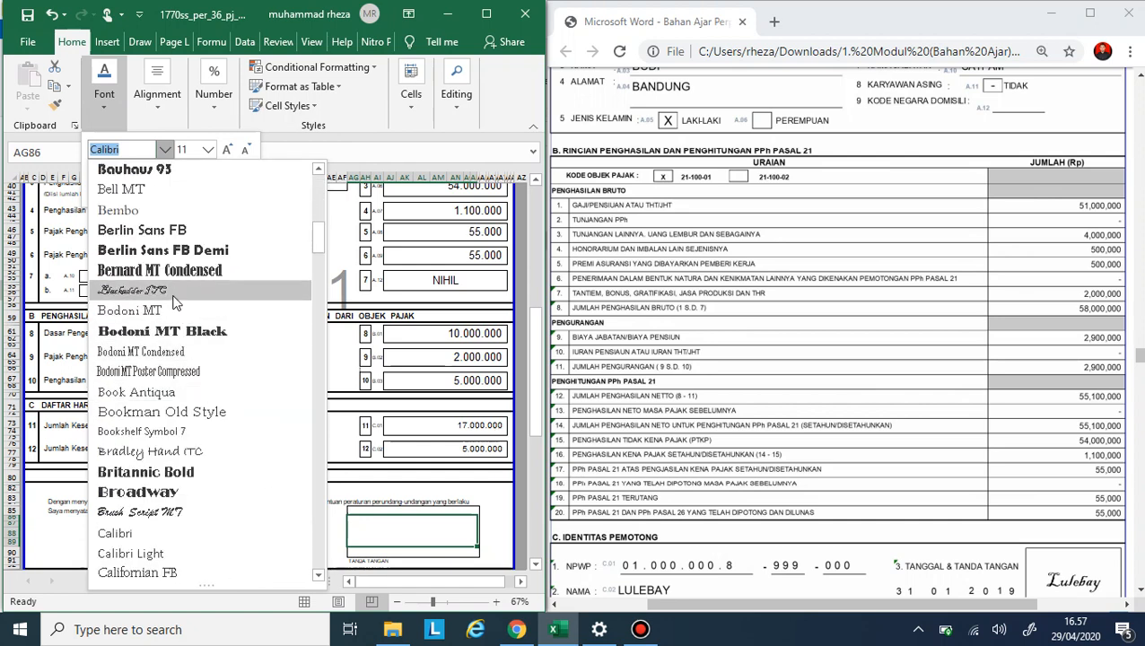
click(144, 290)
click(228, 150)
click(228, 150)
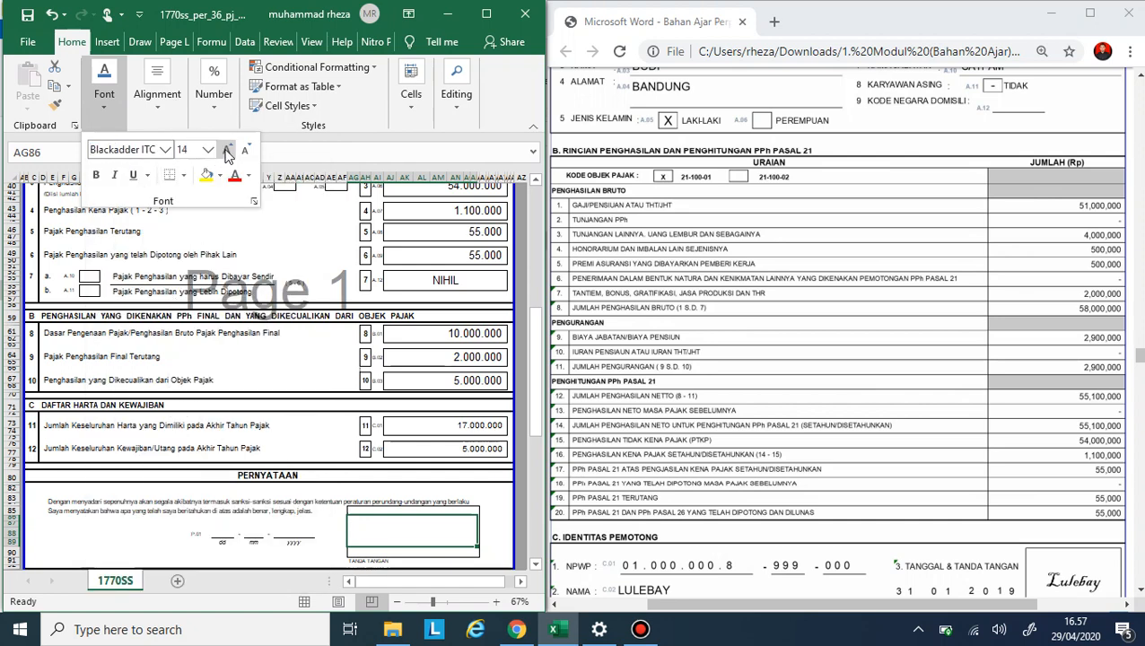
click(228, 150)
click(227, 149)
Step: Enter the taxpayer's name with only its first letter capitalized as the signature in the Tanda Tangan box
click(402, 539)
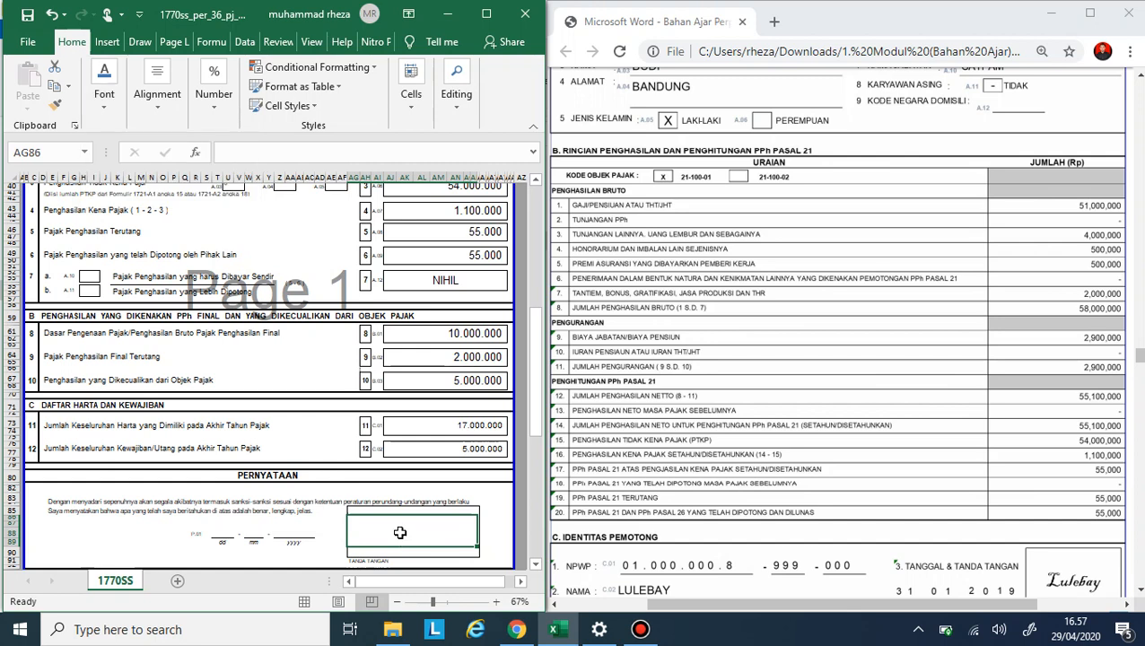
text(BU)
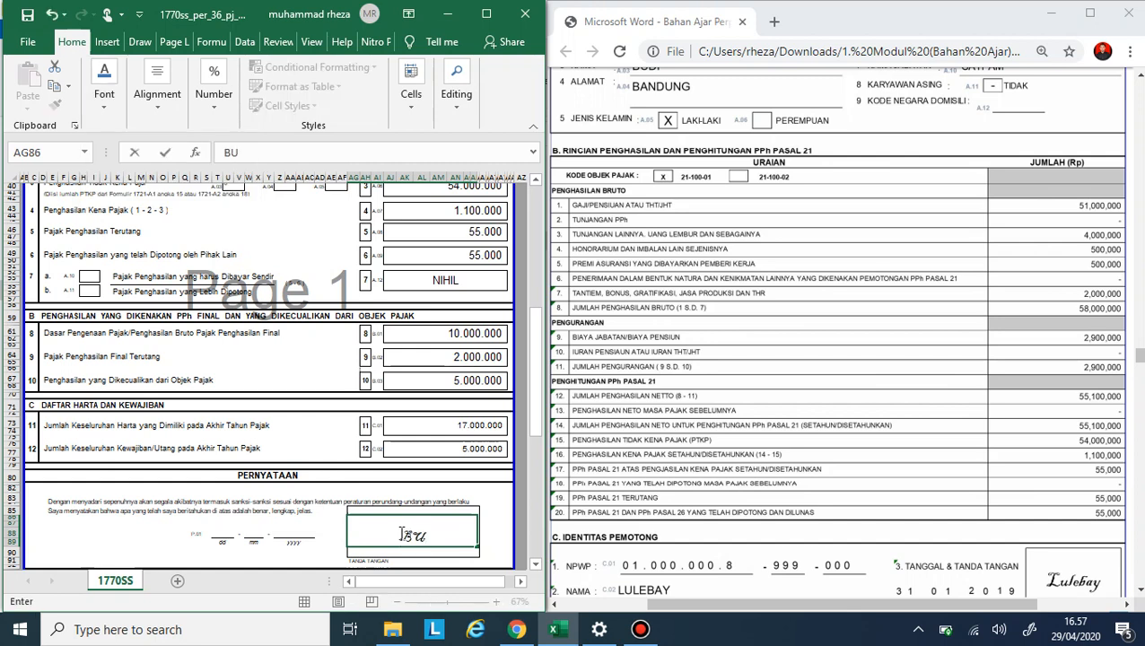
key(BackSpace)
key(BackSpace)
text(budi)
key(BackSpace)
key(BackSpace)
key(BackSpace)
key(BackSpace)
text(Budi)
click(500, 524)
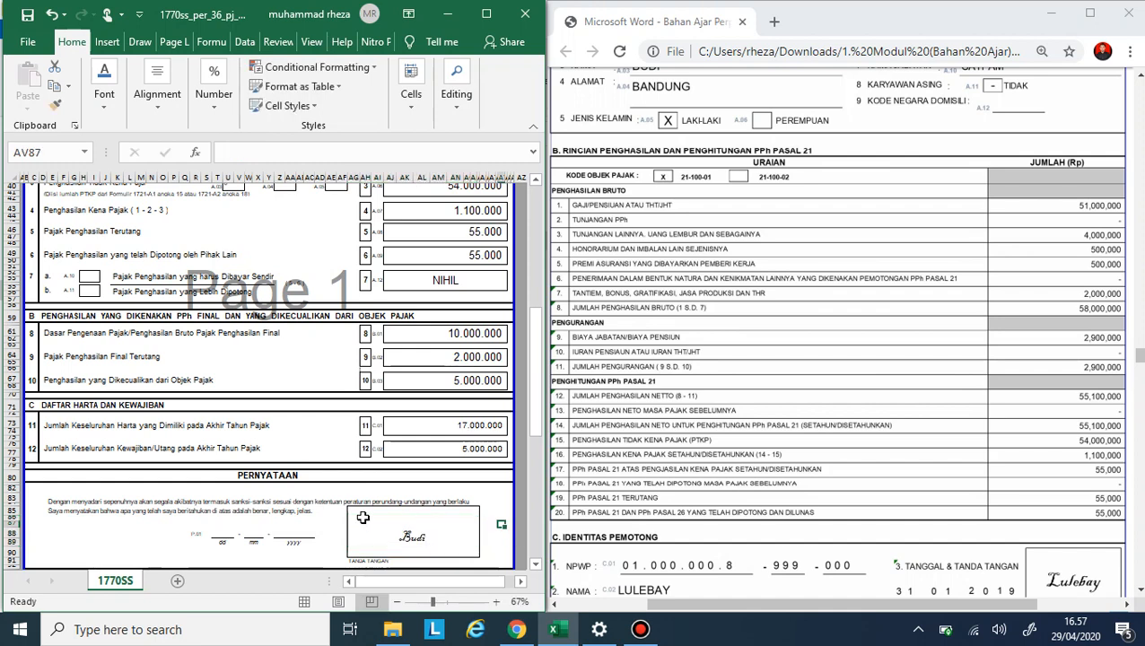
Step: Enter 31 as day, 3 as month and 2018 as year in the date fields of the Pernyataan section
click(215, 533)
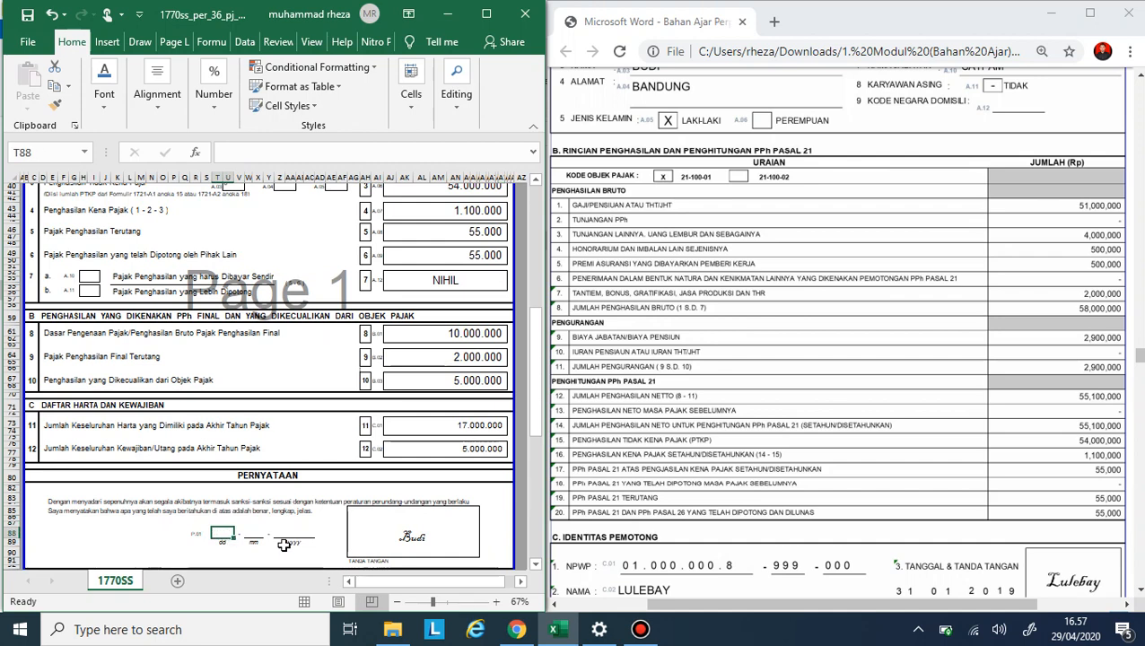
text(31)
key(Tab)
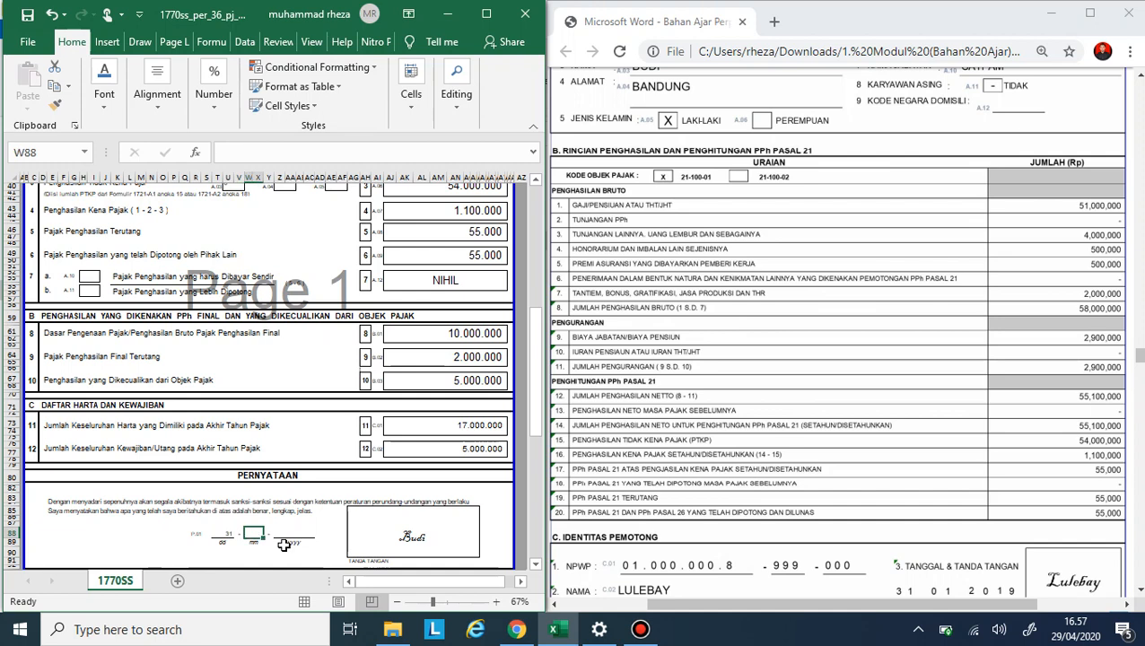
text(3)
key(Tab)
text(20)
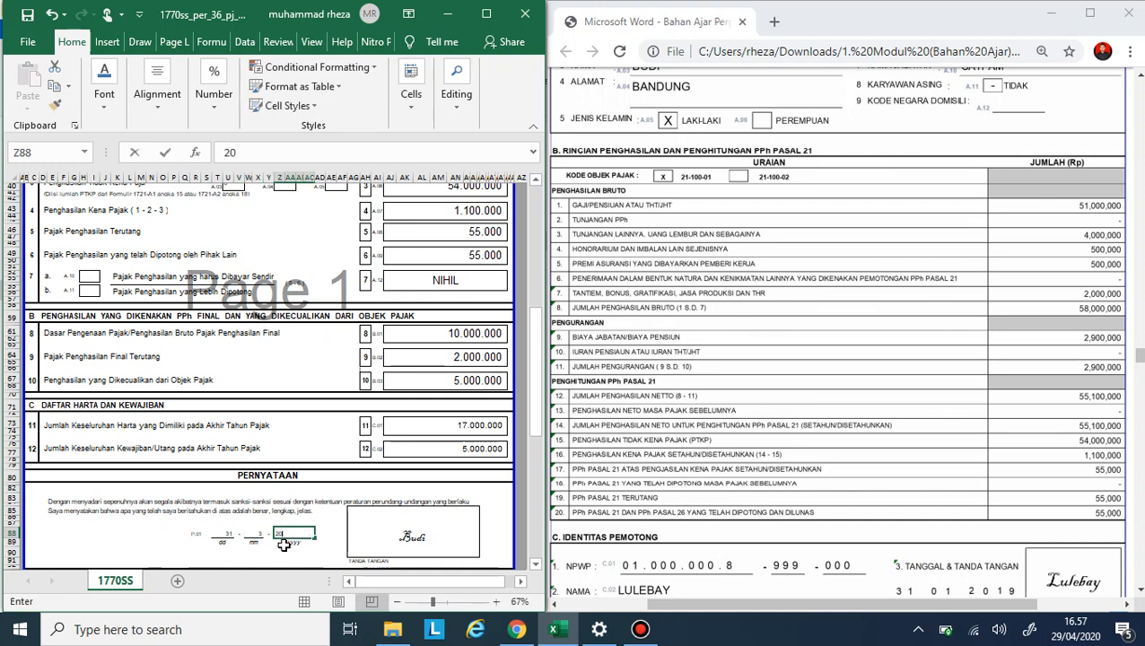
text(18)
key(Return)
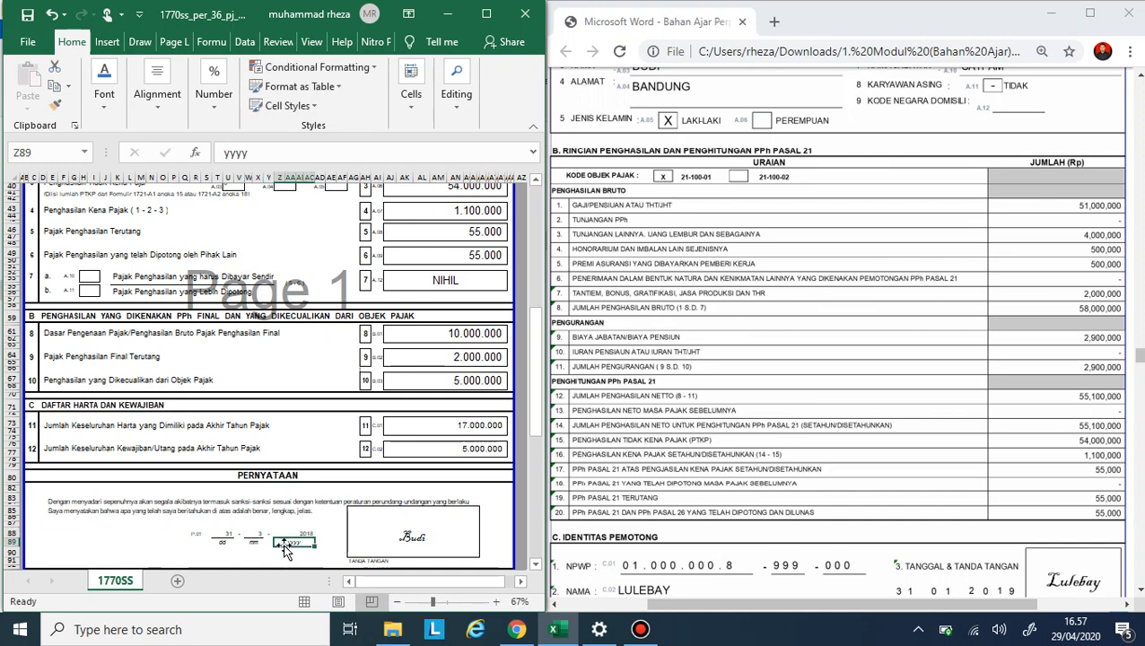
Step: Increase the font size of the declaration date cells in the Pernyataan section to 11
click(222, 536)
drag(222, 535, 305, 536)
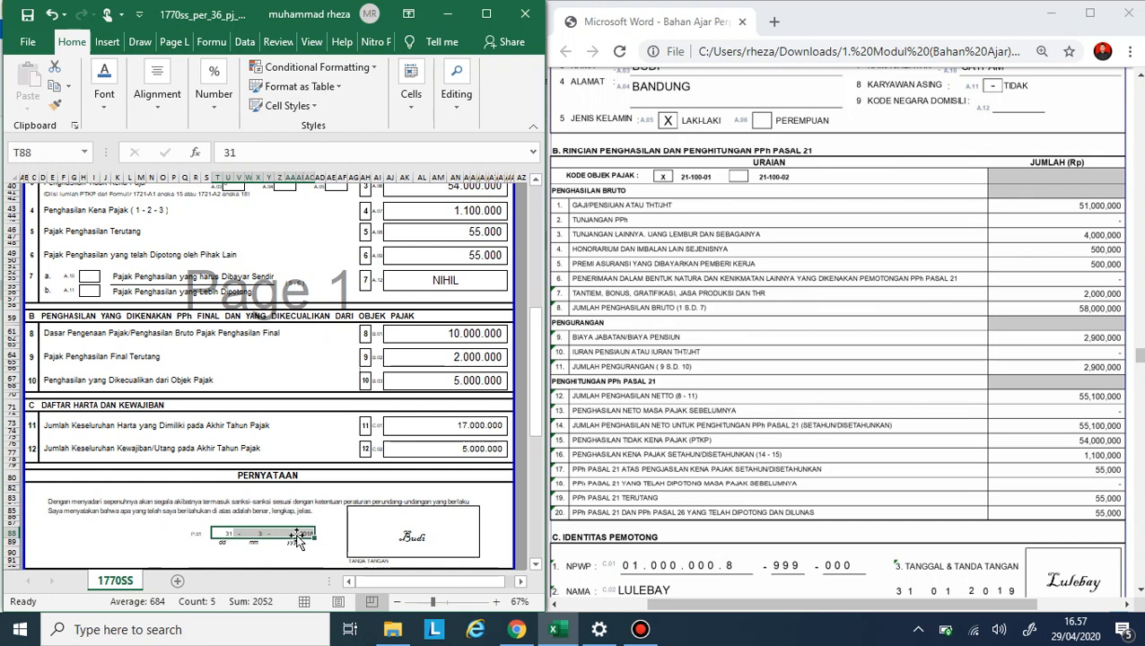
click(104, 93)
click(227, 147)
click(227, 147)
click(227, 147)
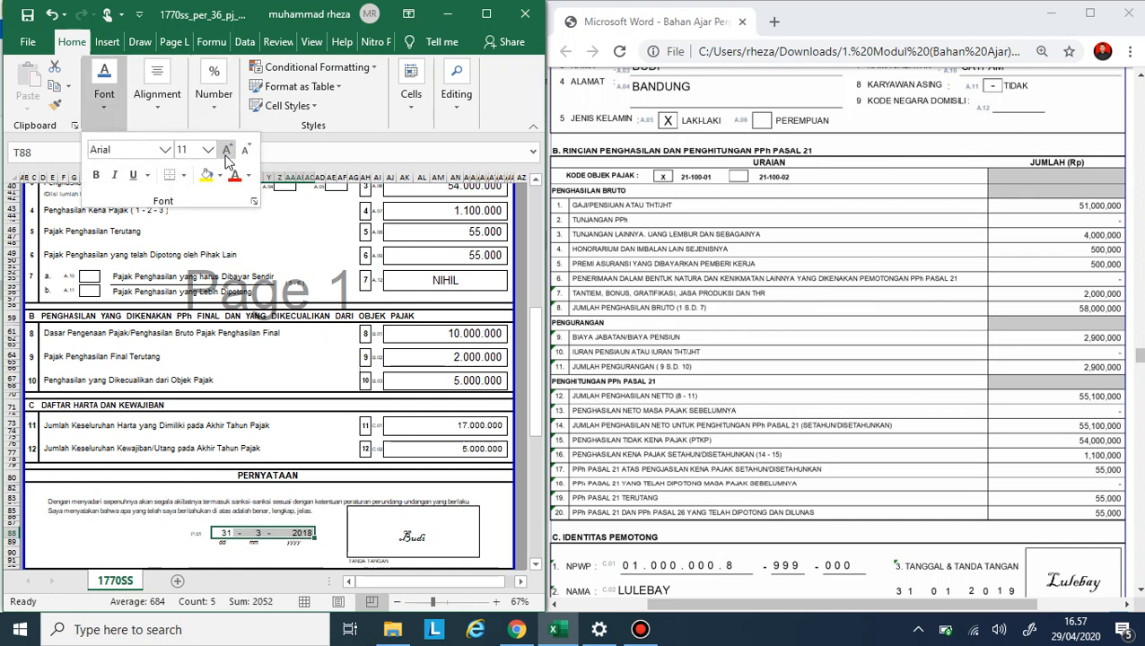
Step: Increase the font size of the section C amounts in rows 11 and 12 to 14
click(410, 333)
drag(413, 328, 429, 427)
click(426, 448)
click(122, 109)
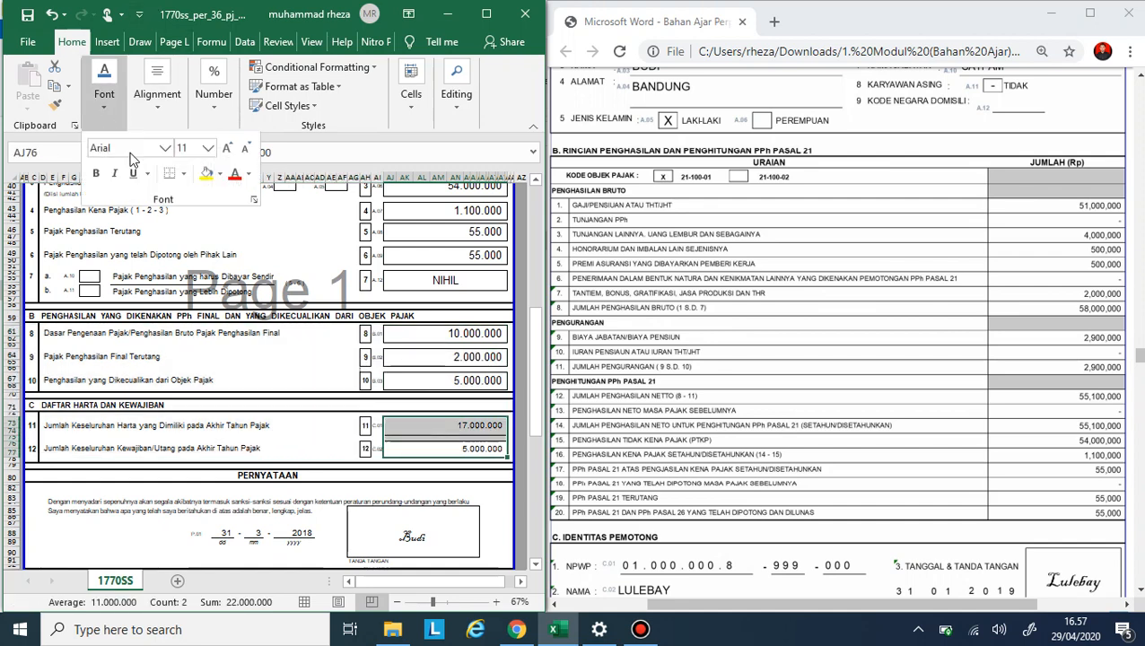
click(227, 149)
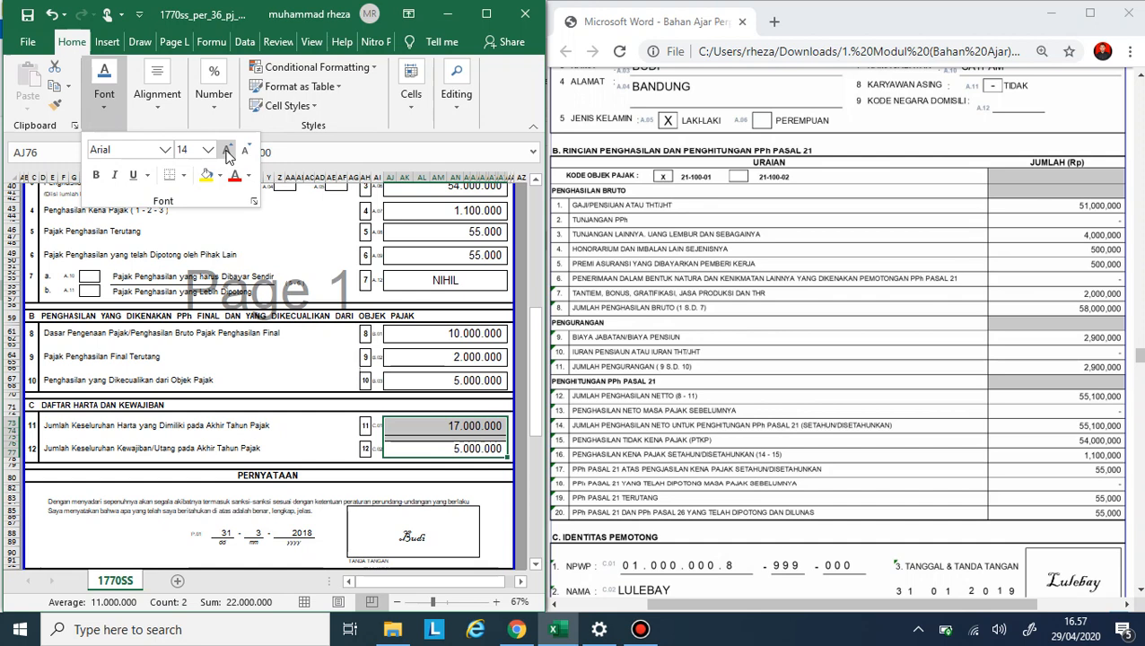
click(276, 337)
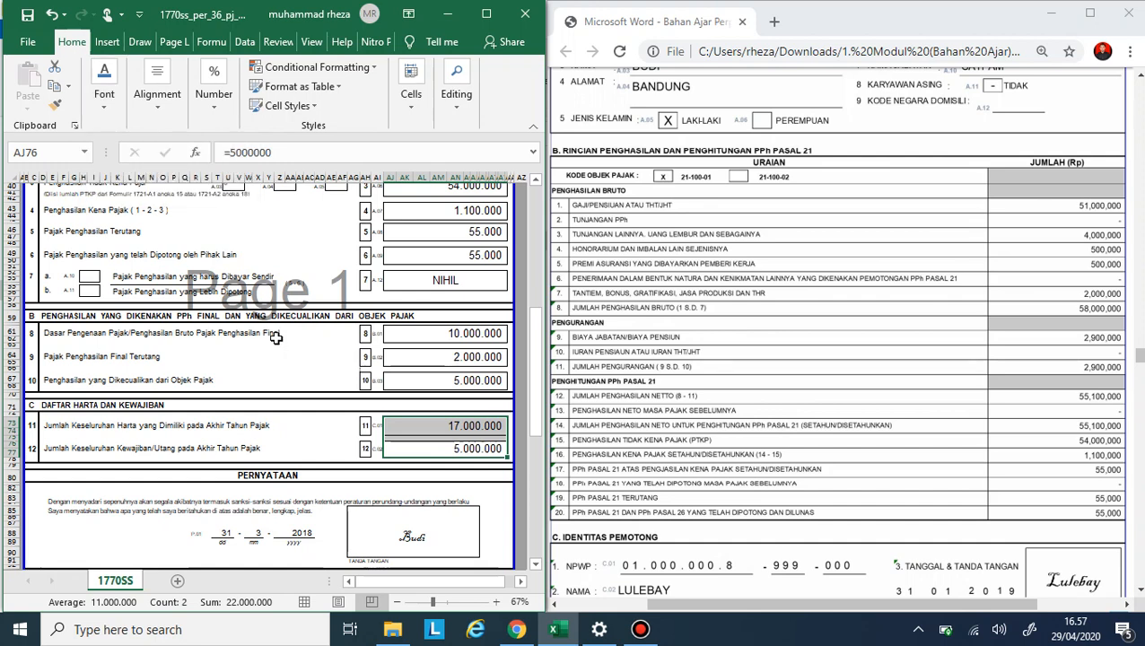
click(276, 337)
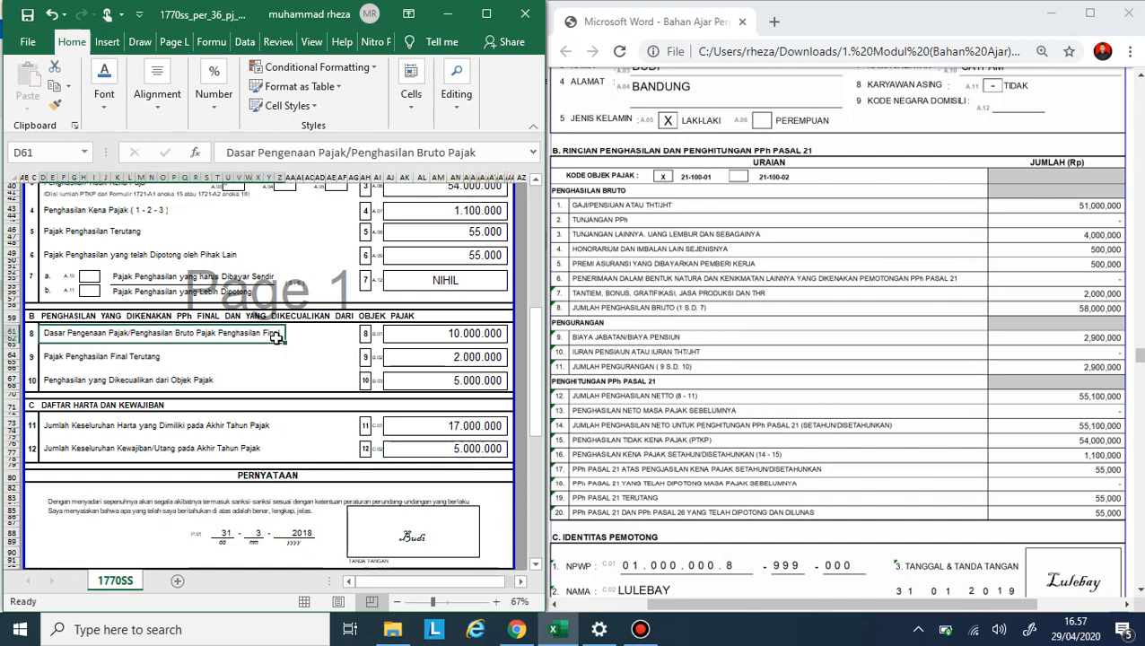
Step: Create a copy of the 1770SS sheet and place it at the end of the workbook
right_click(125, 581)
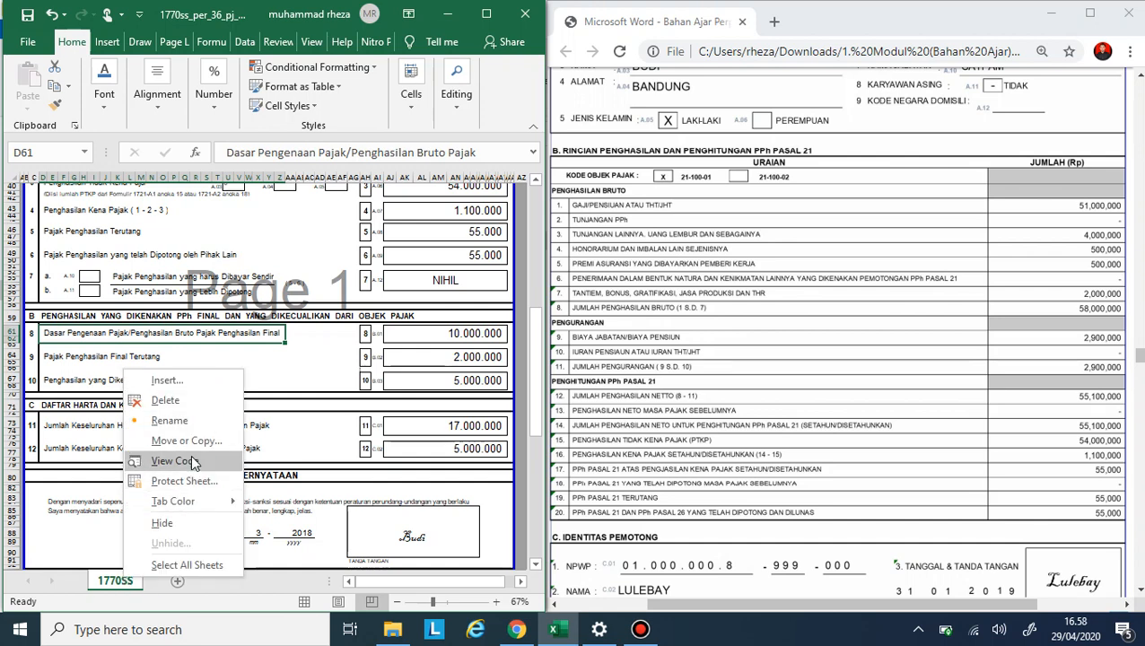
click(187, 441)
click(97, 505)
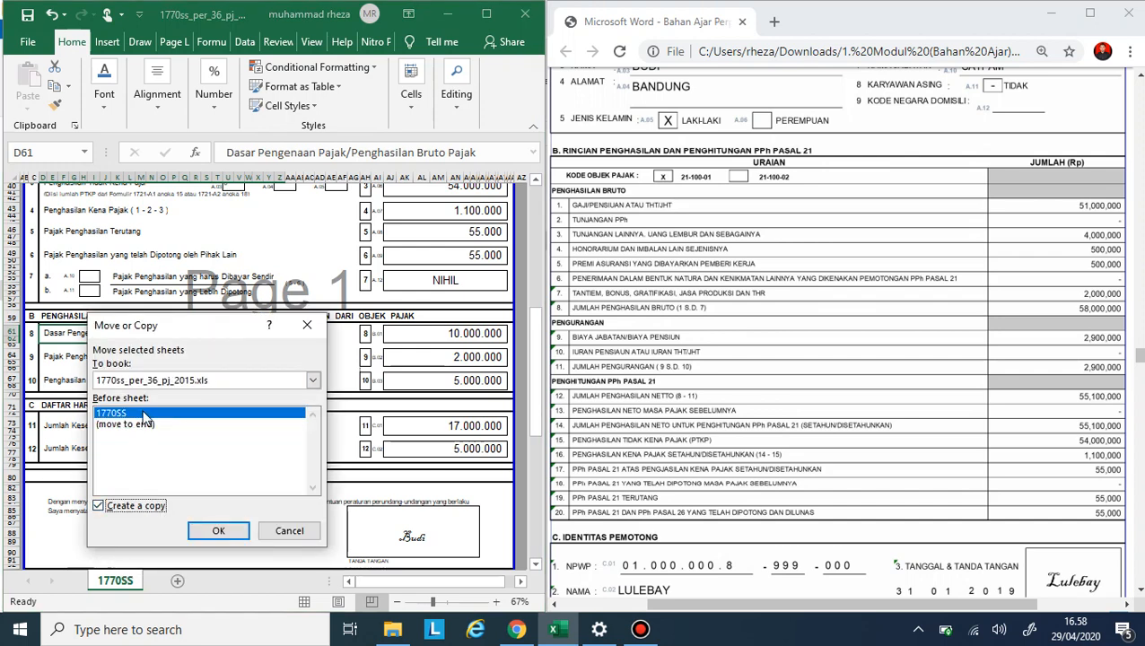
double_click(142, 424)
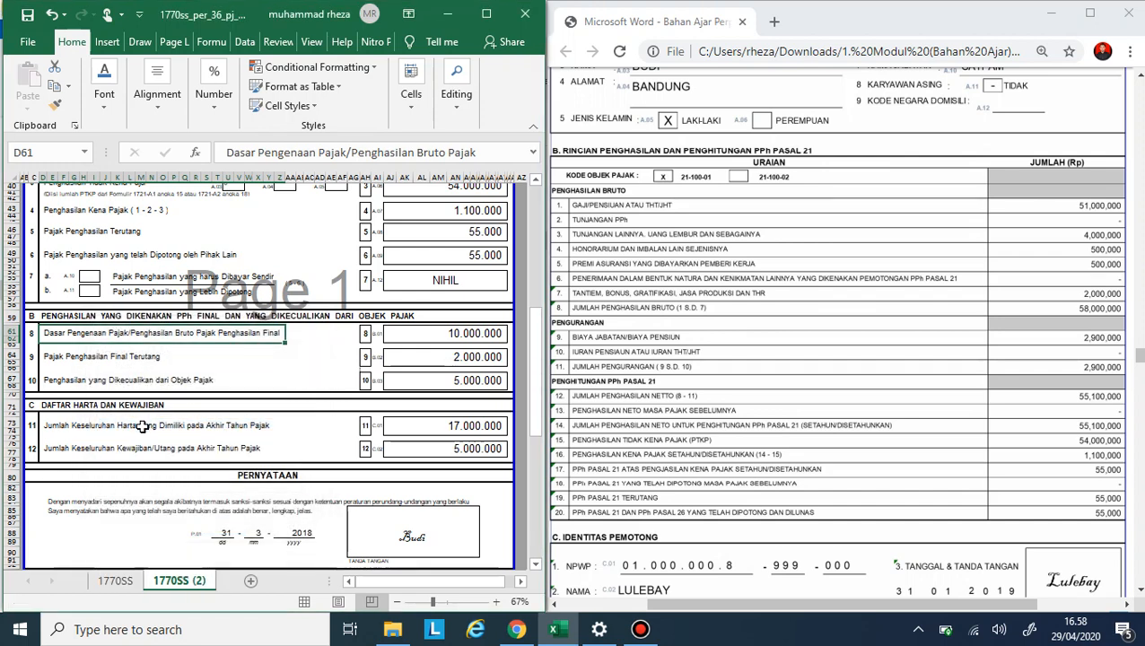
Step: Set the gross income (Penghasilan Bruto) in section A, row 1 of the copied sheet to 59000000
scroll(278, 359, up, 5)
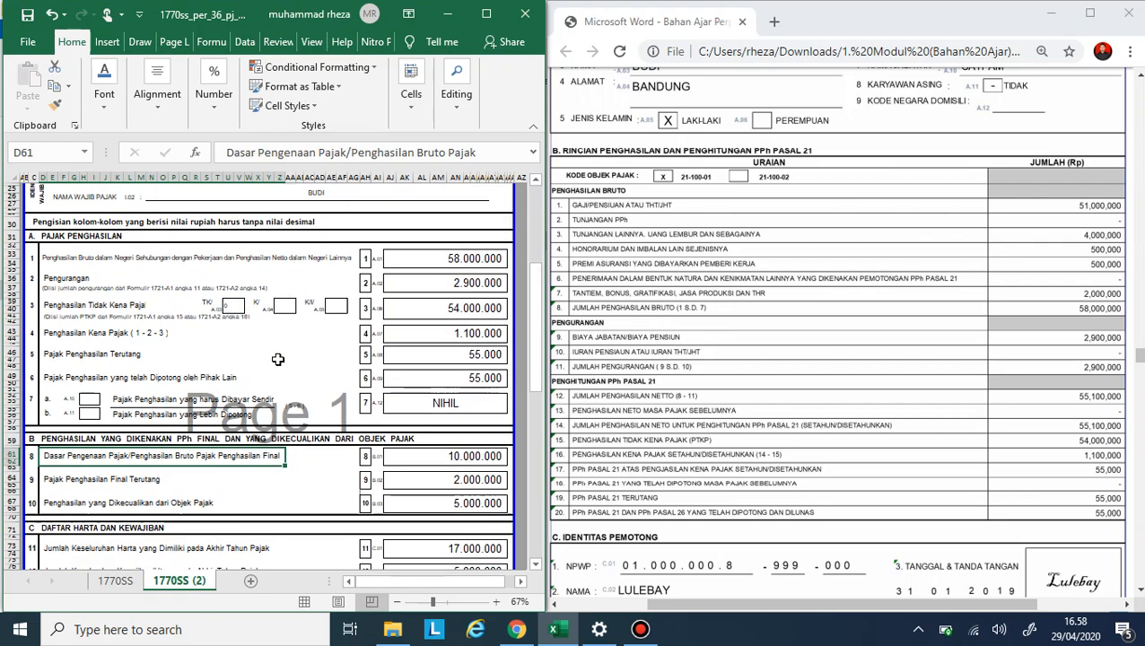
scroll(278, 359, up, 3)
scroll(279, 359, down, 1)
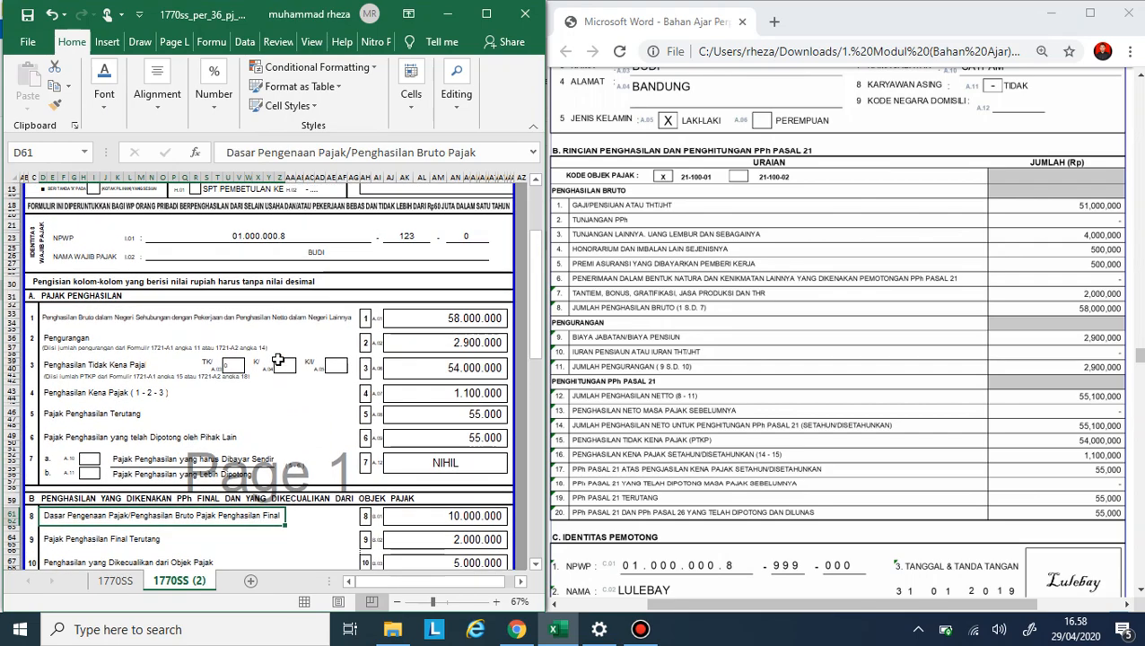
scroll(929, 209, up, 5)
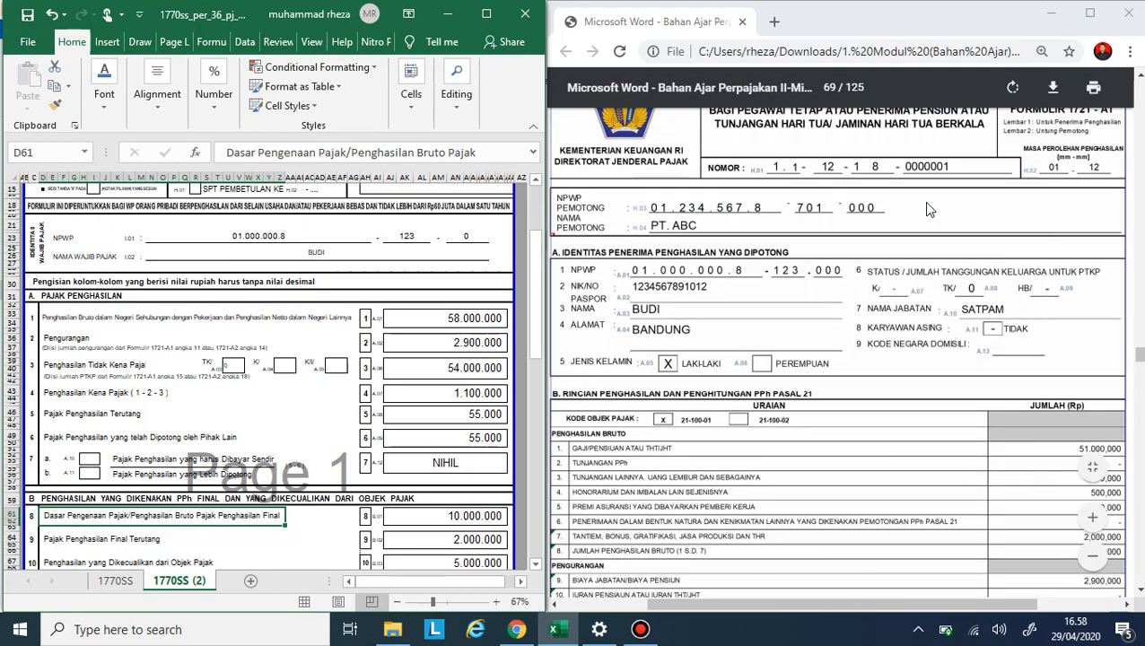
scroll(929, 209, up, 1)
click(478, 318)
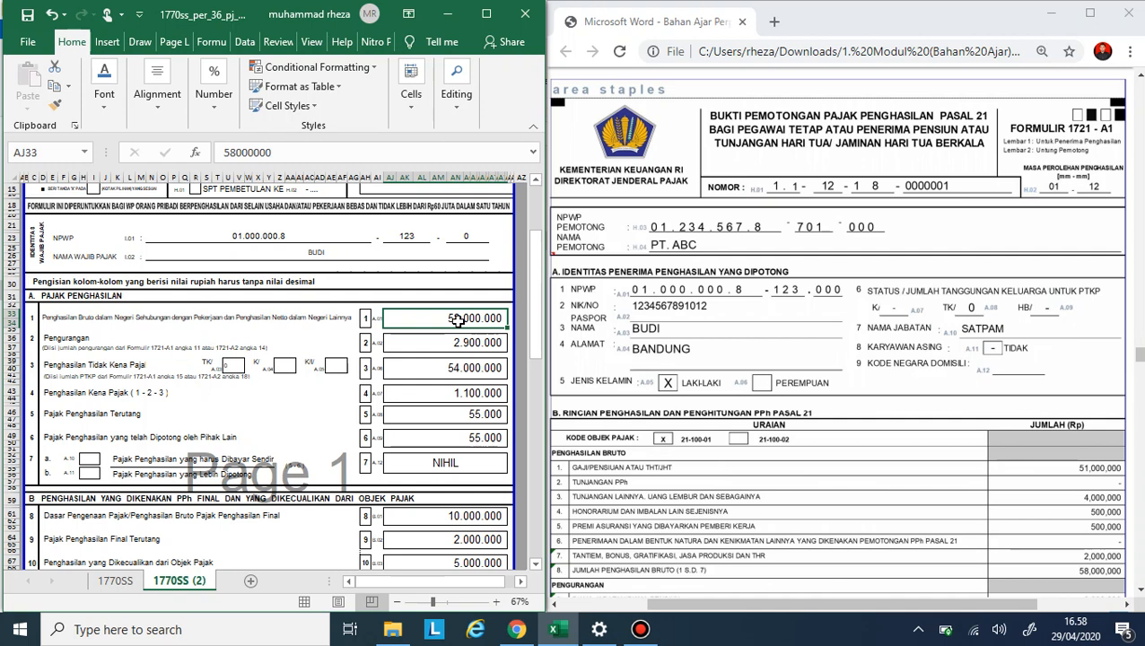
double_click(458, 320)
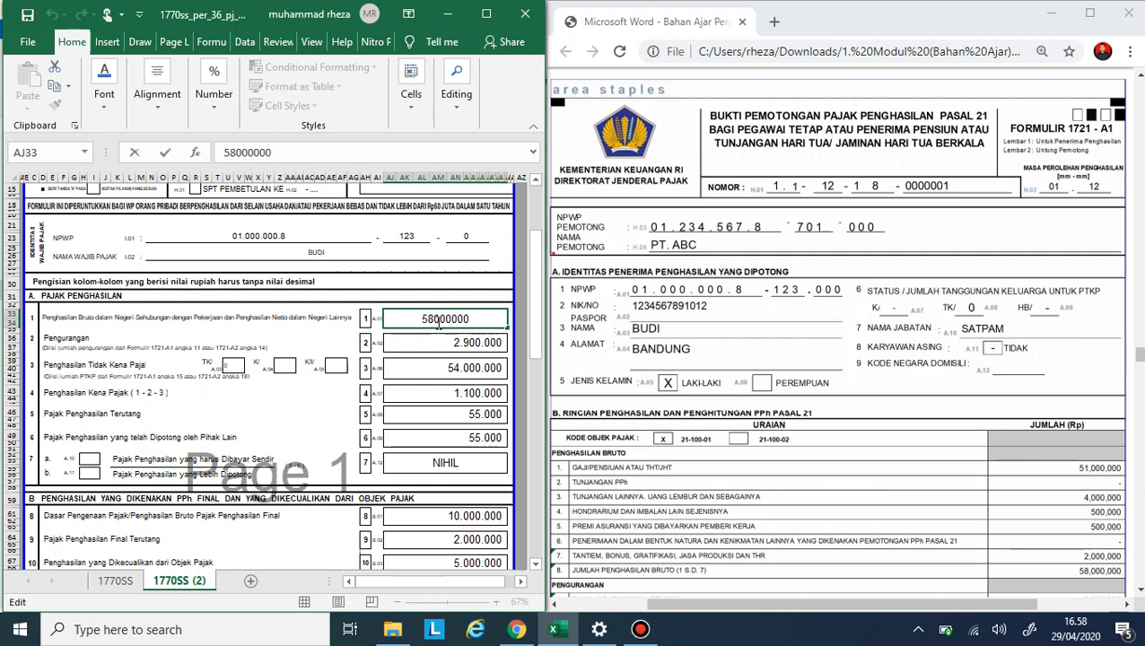
drag(434, 320, 430, 321)
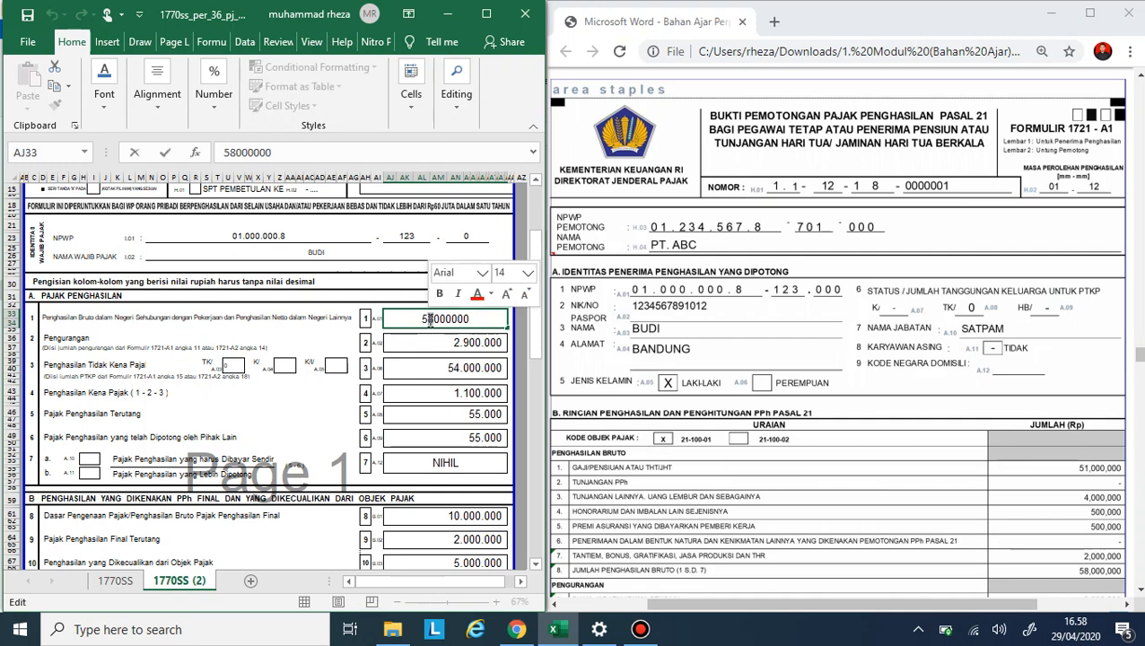
text(9)
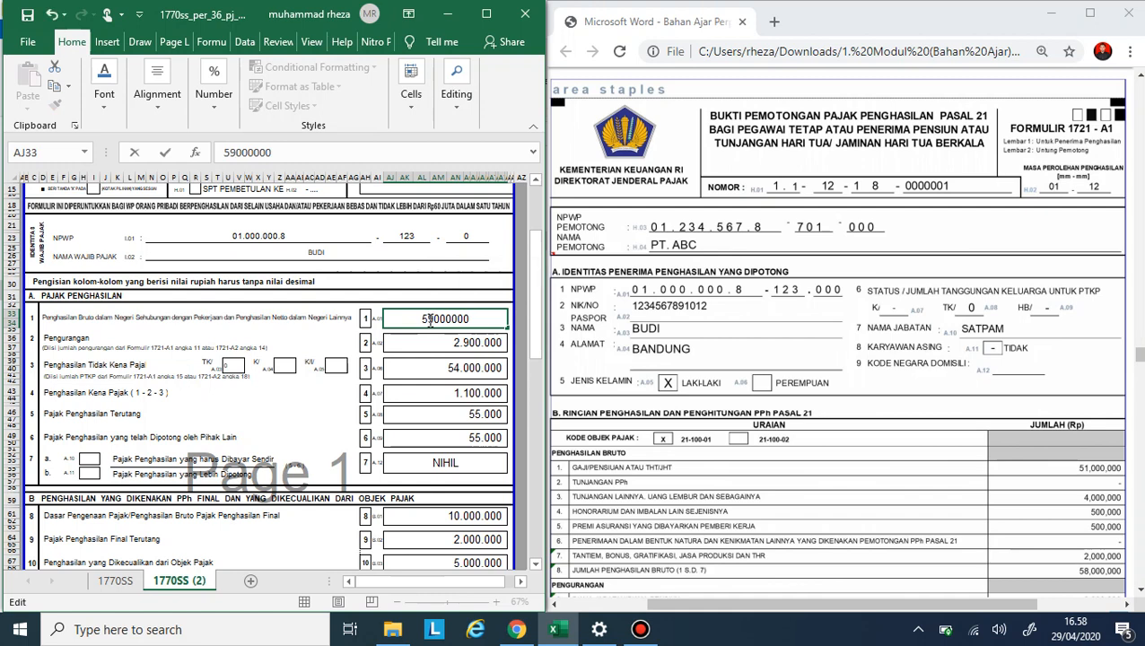
key(Return)
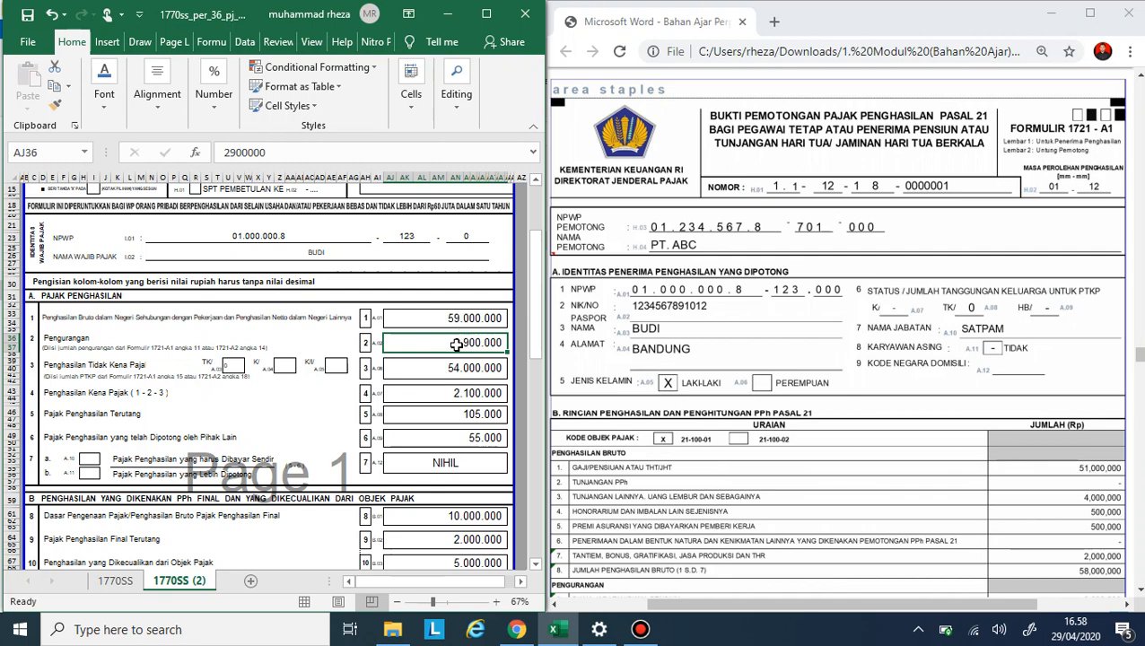
Step: Check the copied sheet's deduction, PTKP, taxable income, tax due and withheld tax cells against the 1721-A1 withholding slip
scroll(669, 381, down, 3)
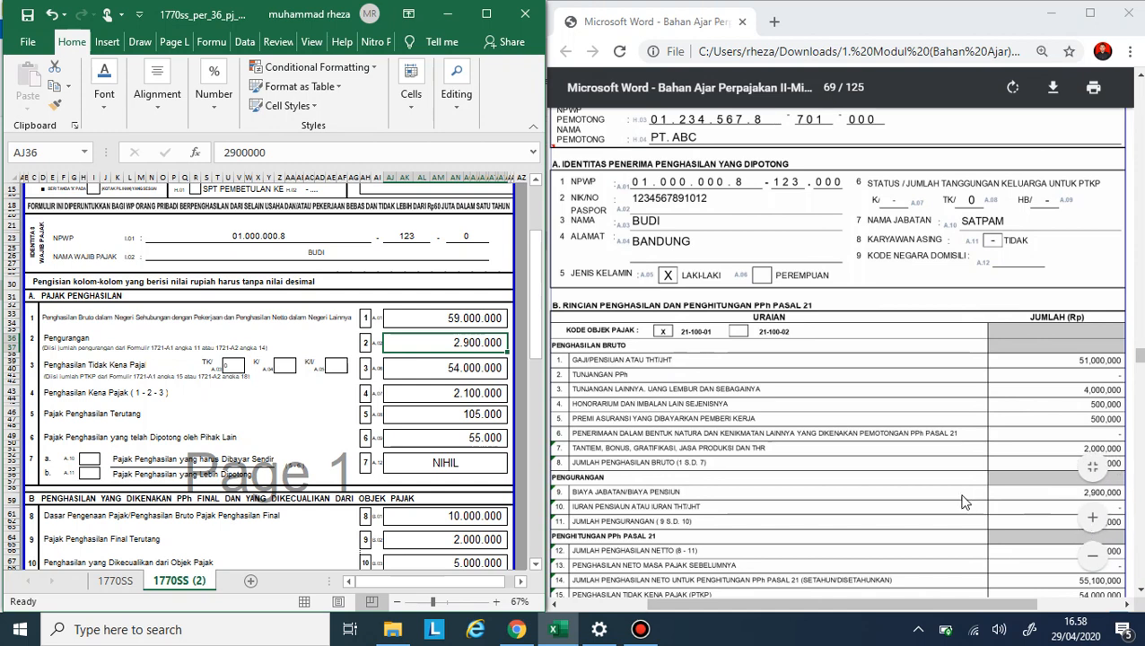
click(440, 390)
click(447, 371)
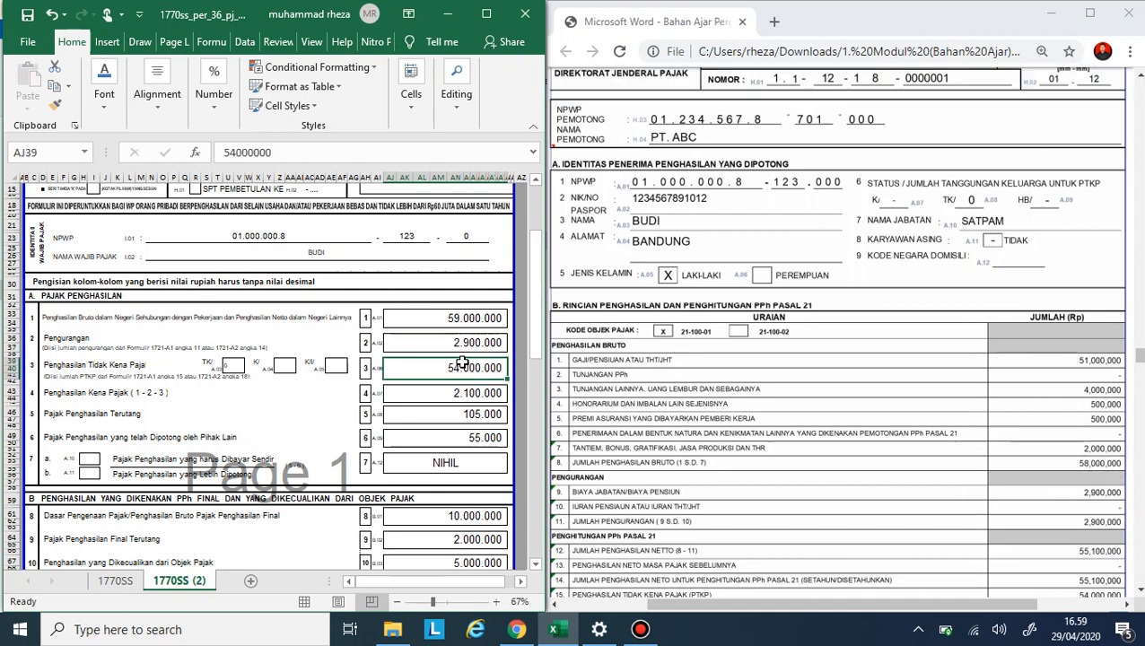
click(458, 393)
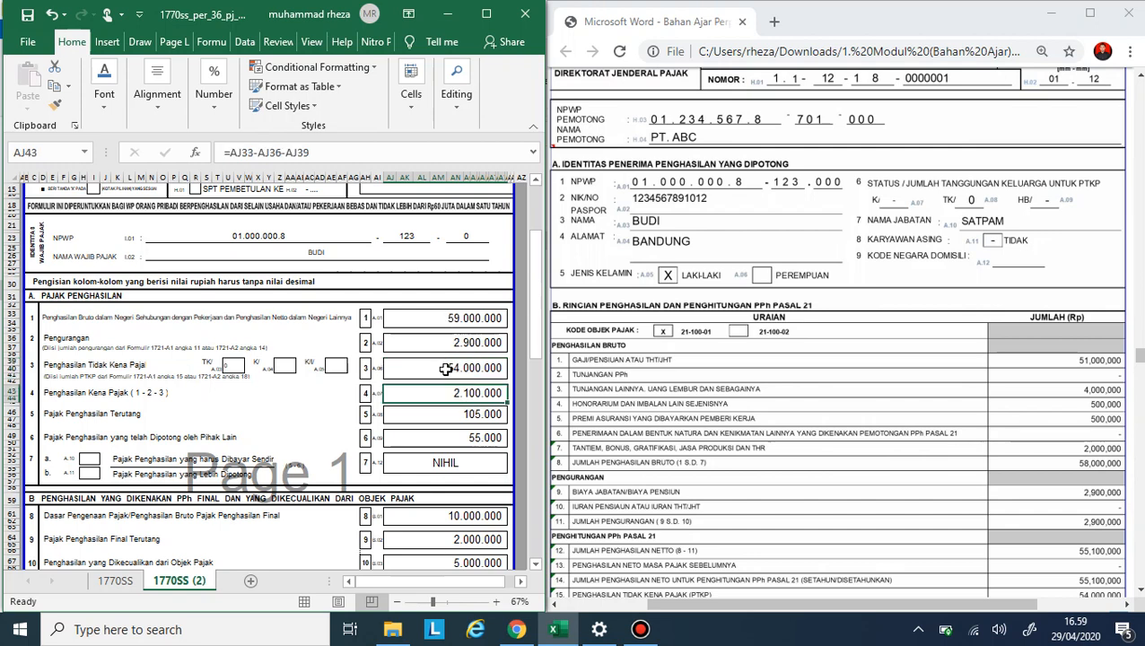
click(464, 412)
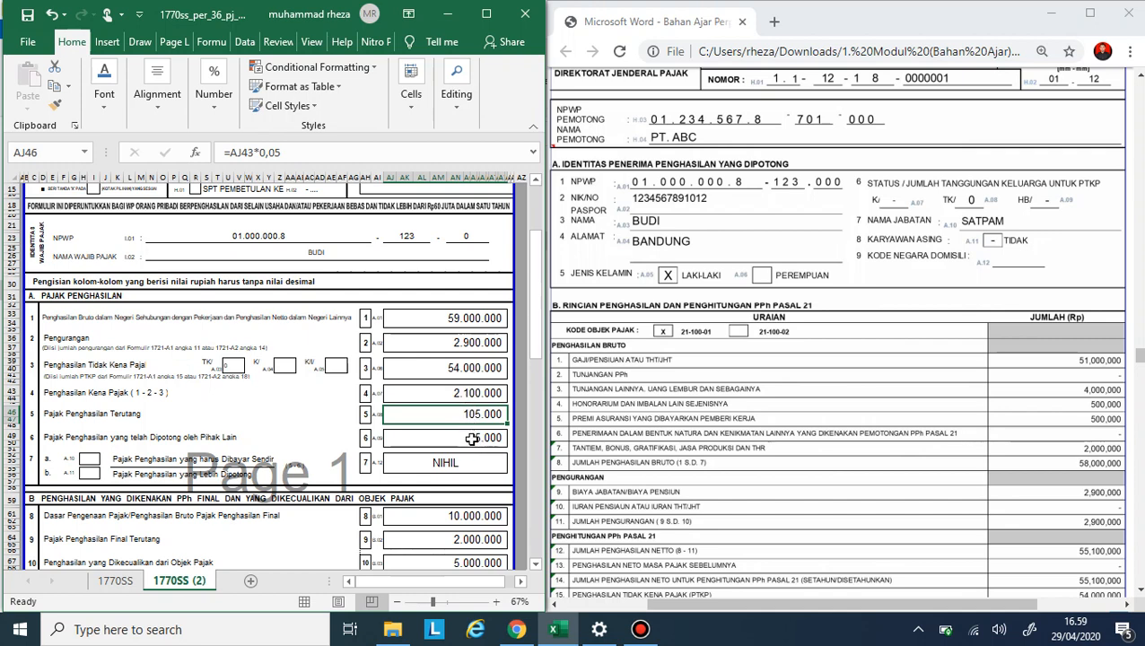
click(472, 439)
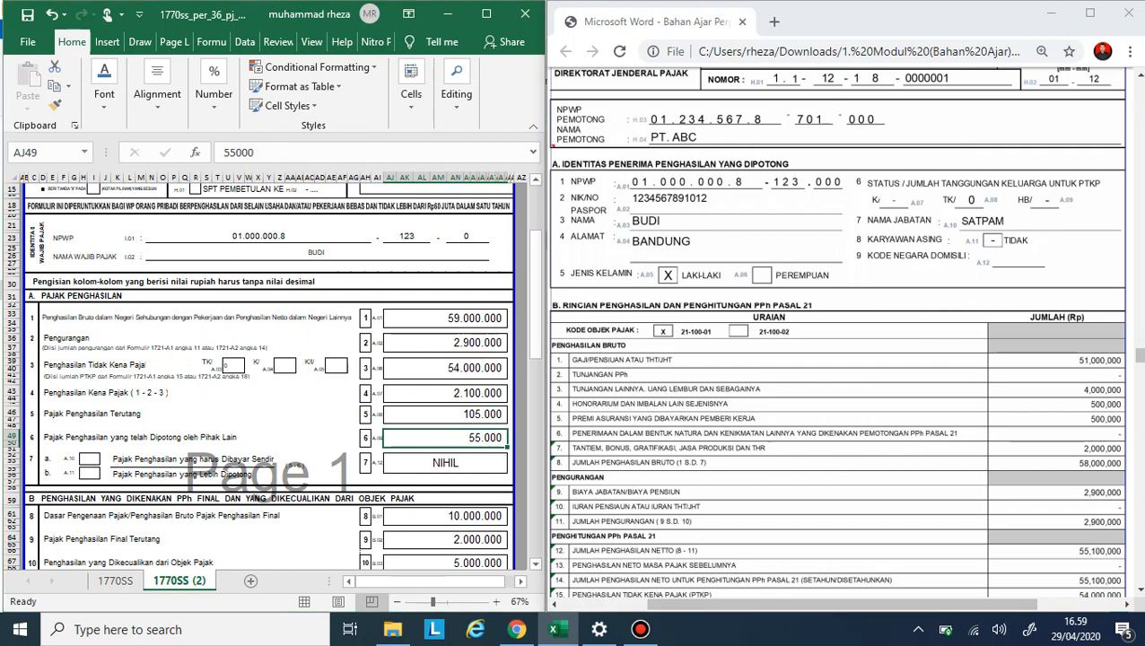
scroll(836, 332, down, 5)
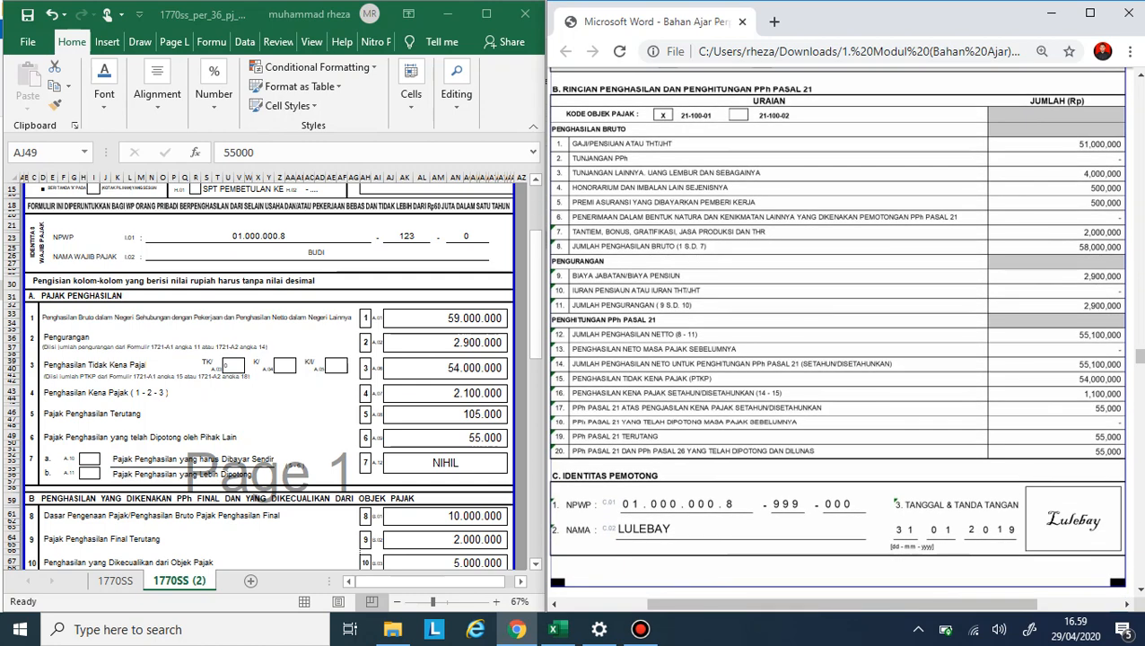
Step: Change the tax withheld by other parties in section A, row 6 to the formula =55000+150000
click(455, 440)
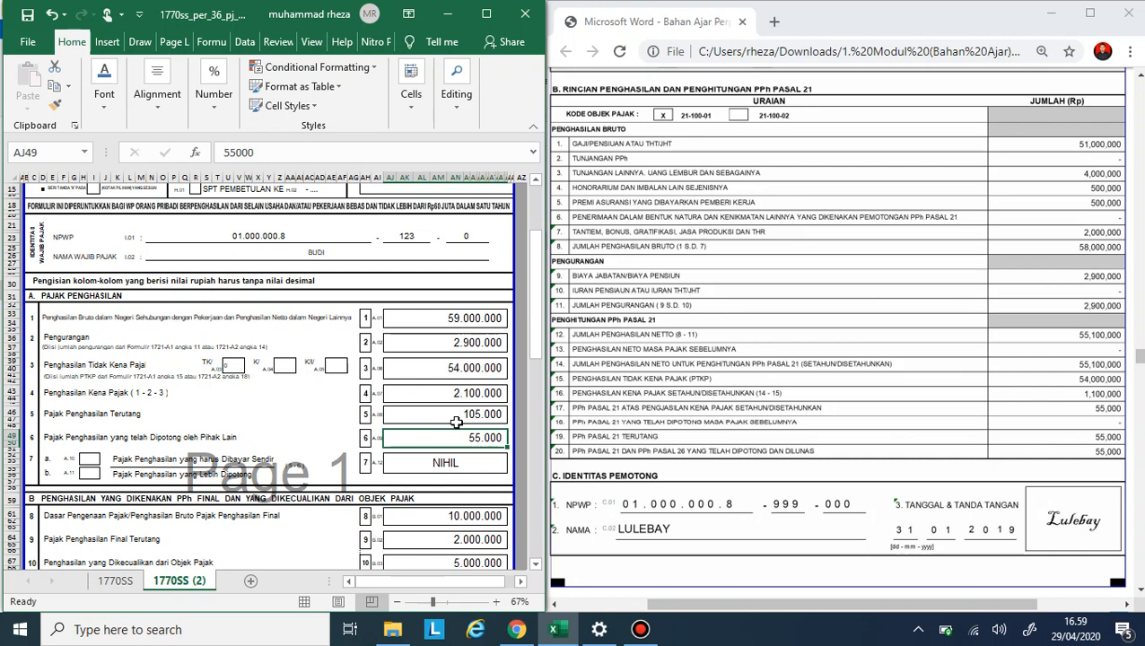
click(224, 153)
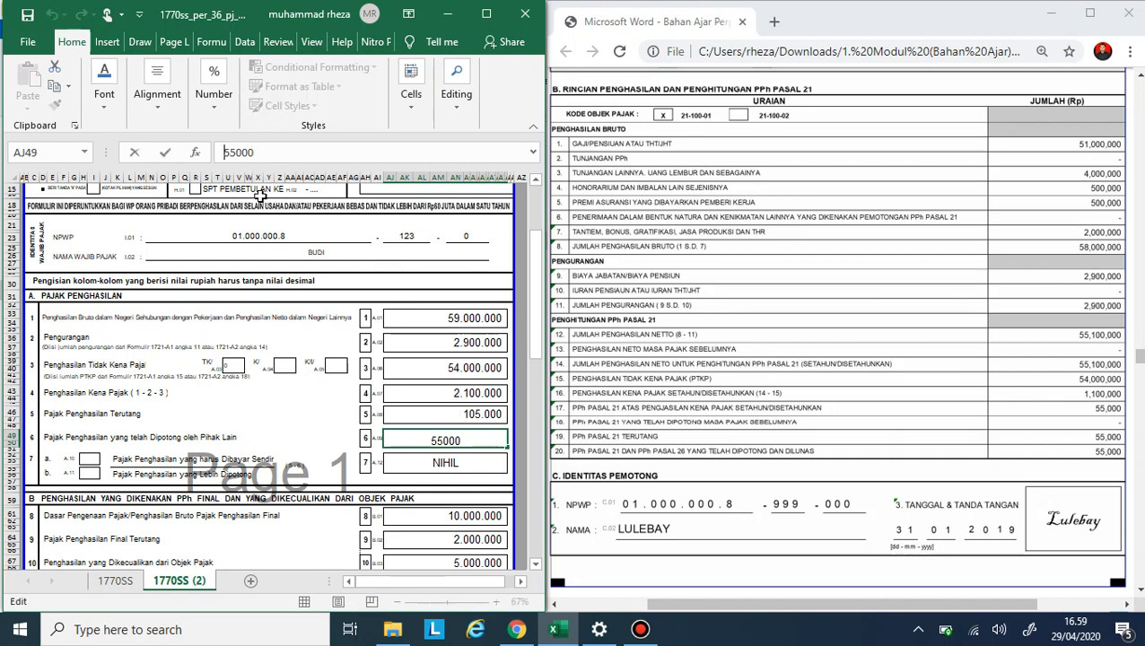
text(=)
key(Right)
key(Right)
key(Right)
key(Right)
key(Right)
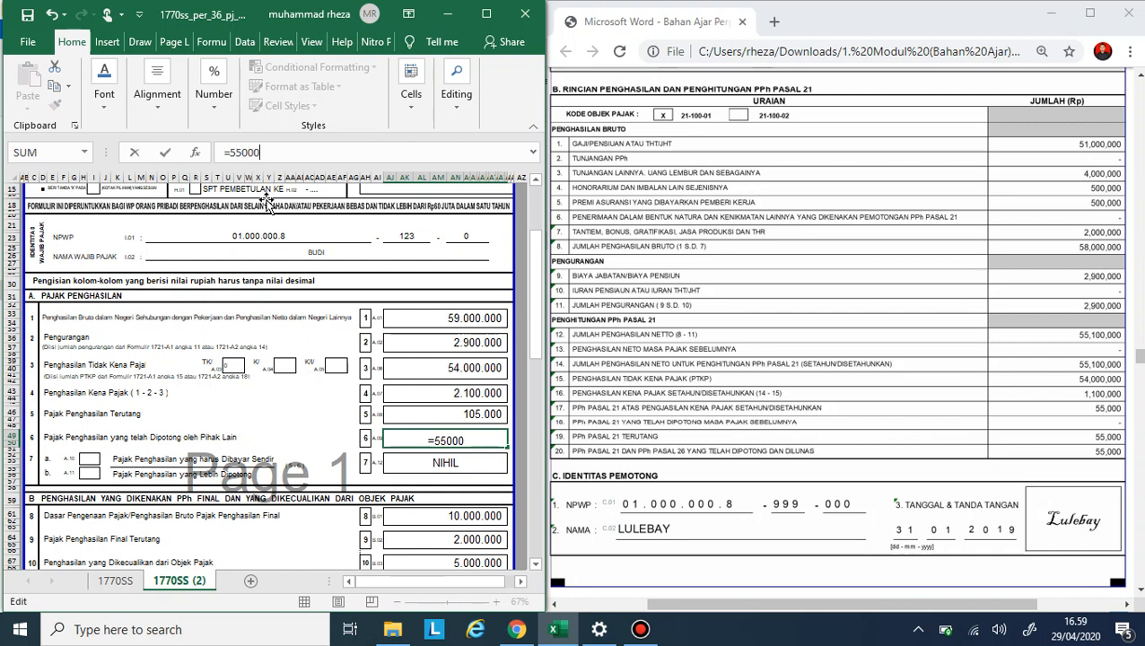
text(+150000)
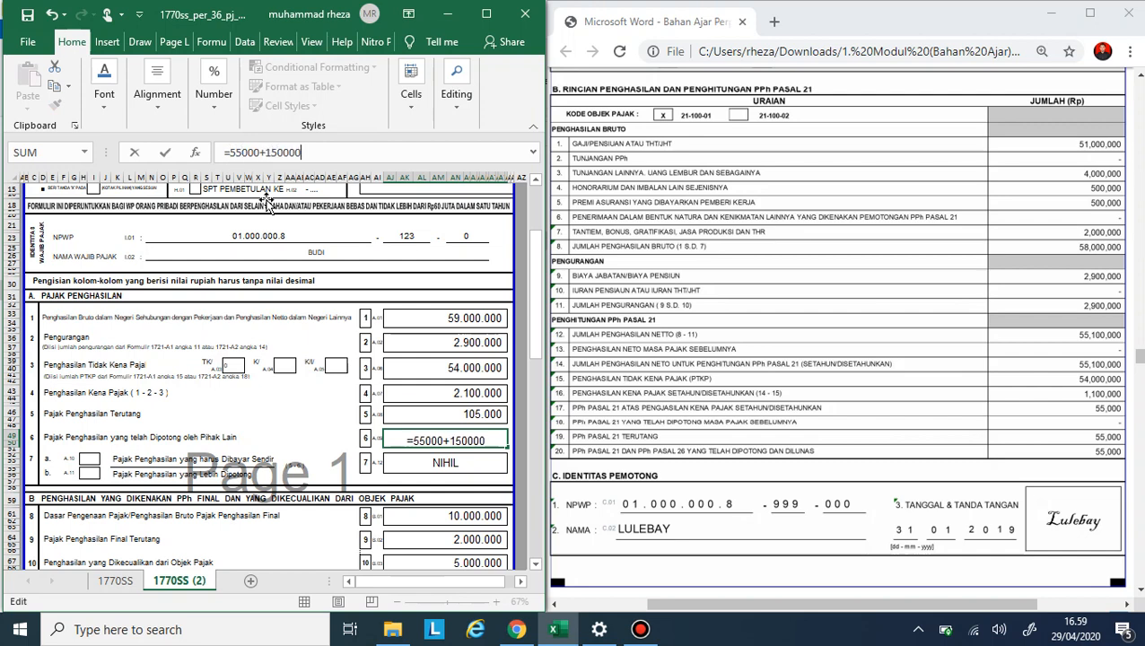
key(Return)
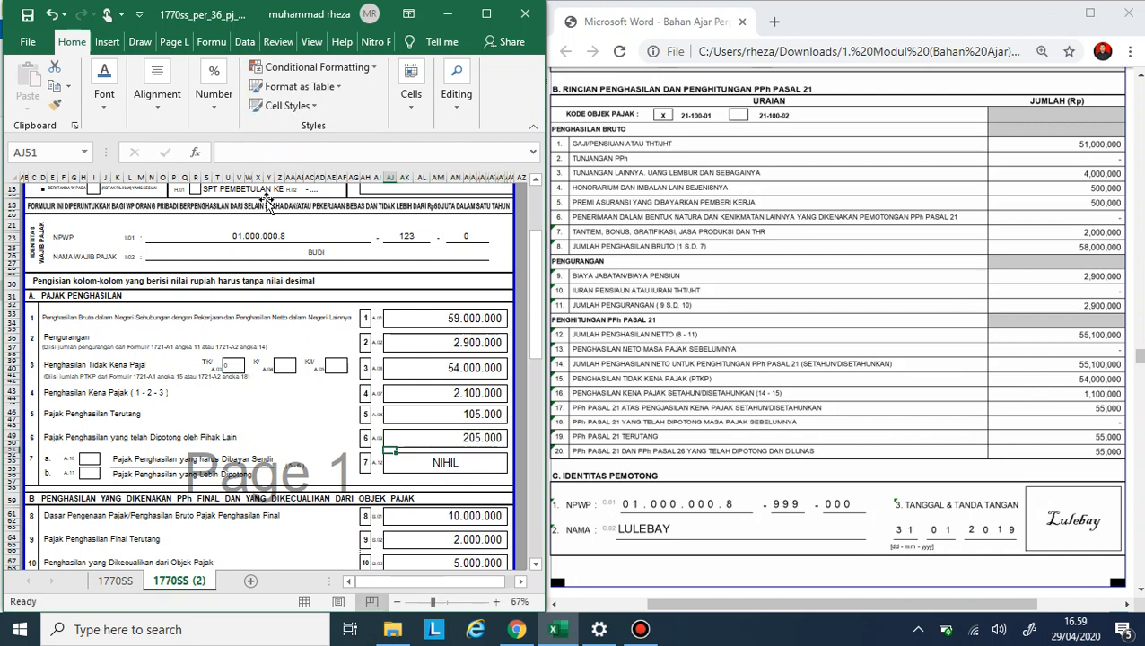
Step: Mark box 7b, Pajak Penghasilan yang Lebih Dipotong, with an x in section A
click(461, 465)
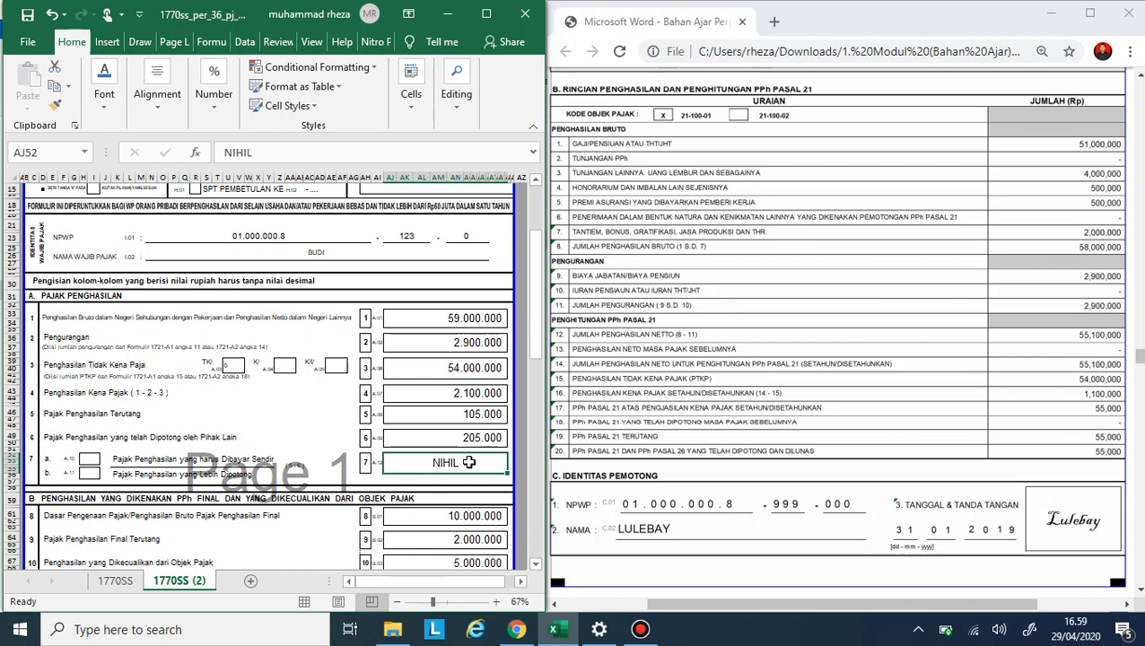
click(93, 473)
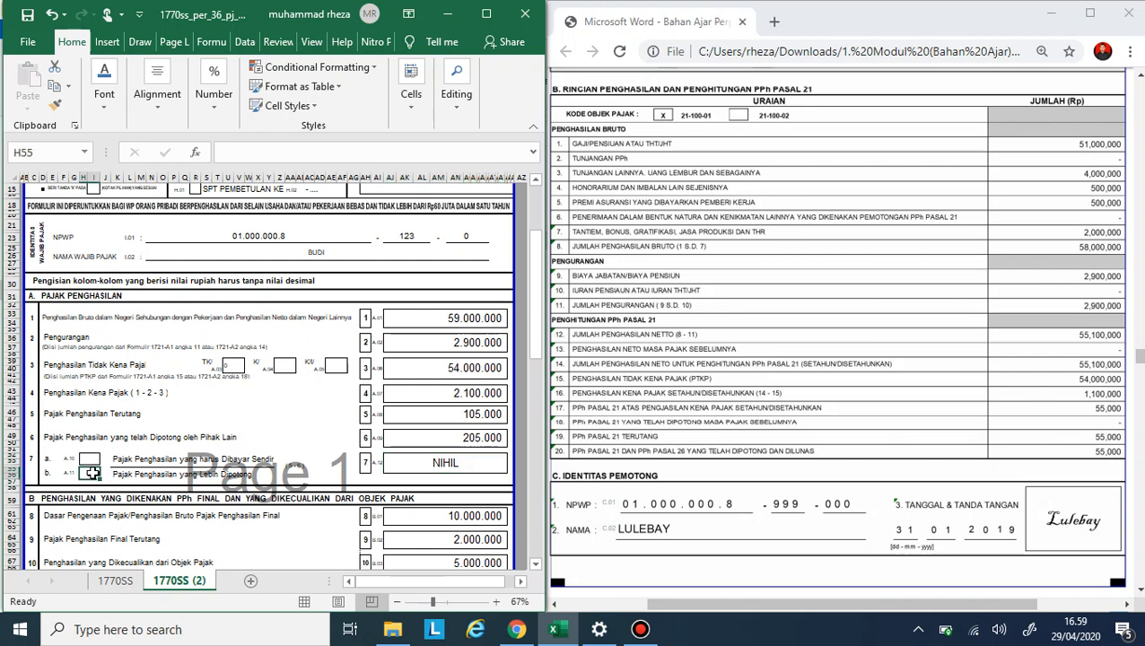
click(146, 472)
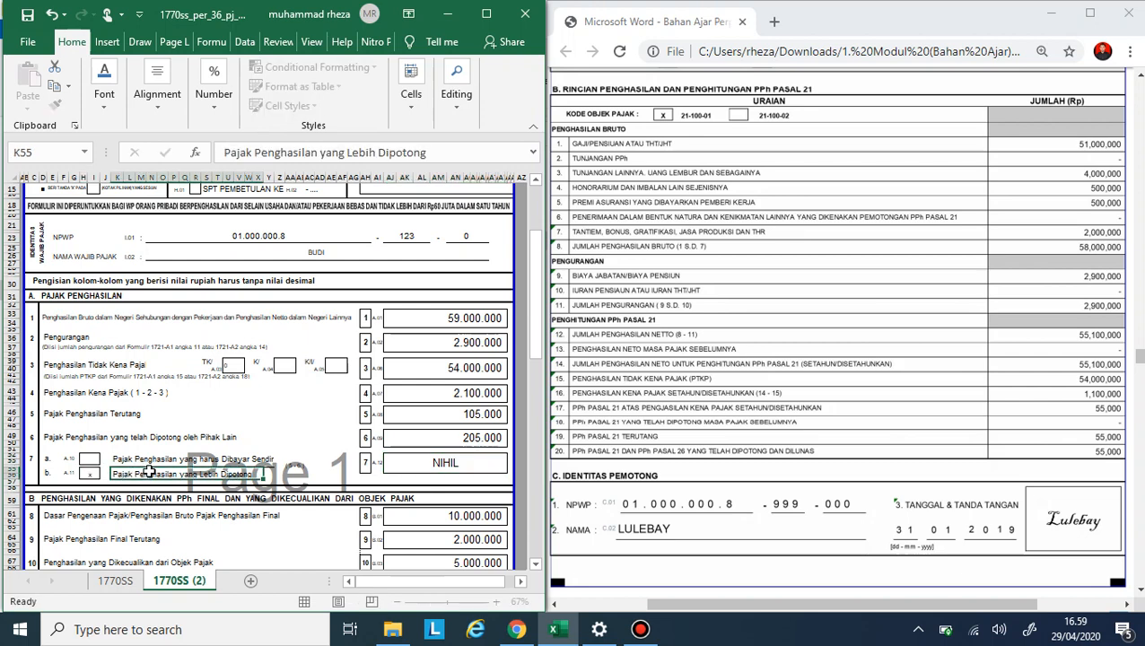
Step: Enlarge the font of the x mark in box 7b, Pajak Penghasilan yang Lebih Dipotong, in section A
click(438, 469)
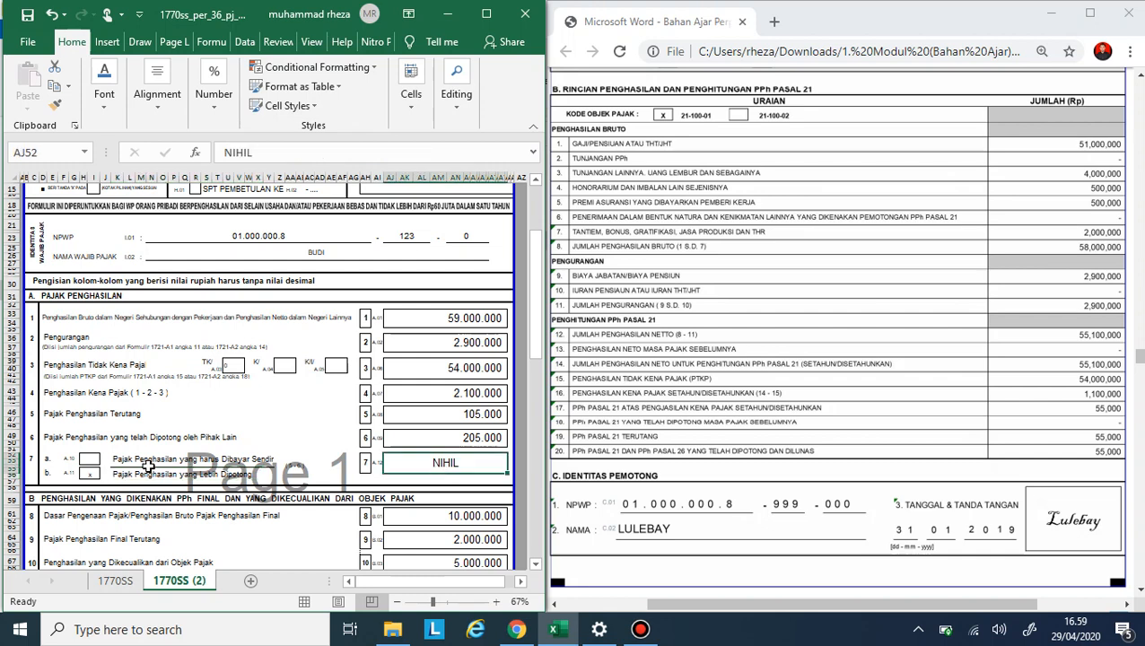
click(83, 473)
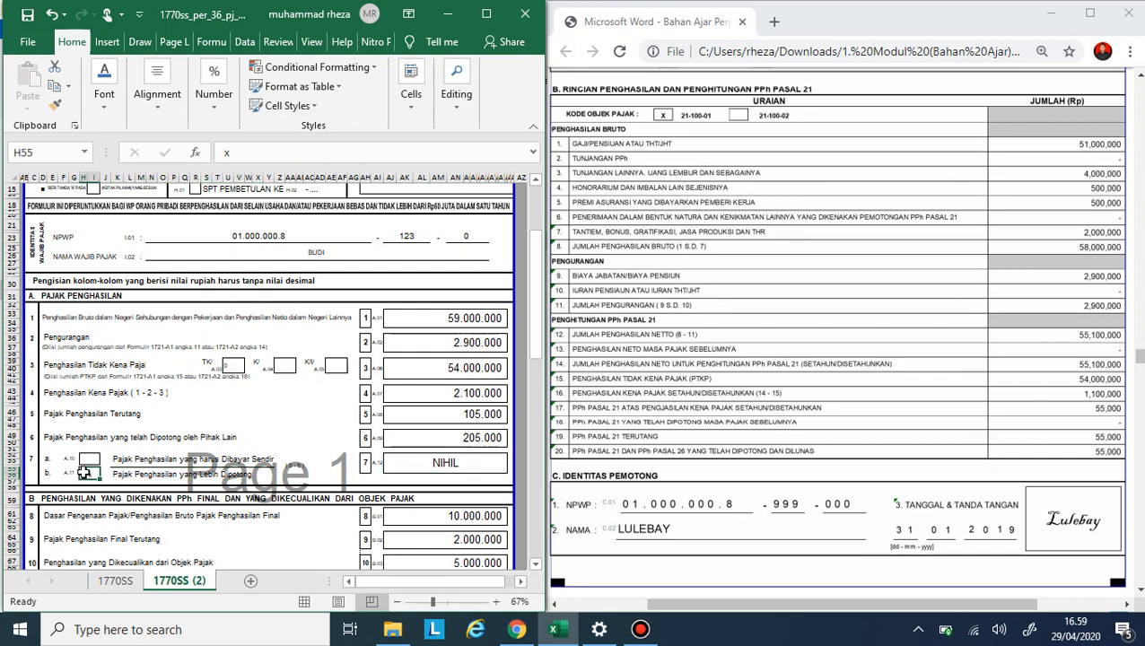
click(110, 104)
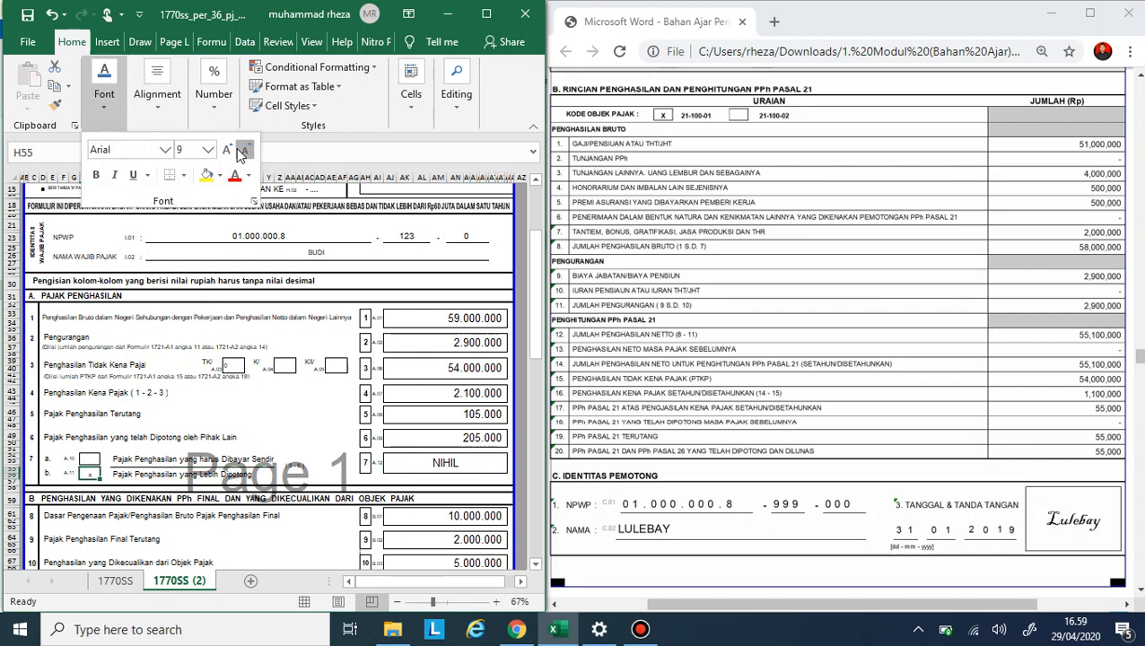
click(229, 153)
click(230, 153)
click(230, 154)
Step: Replace NIHIL in section A, row 7 with the formula =AJ46-AJ49, subtracting the tax withheld from the tax due
click(469, 467)
click(468, 467)
text(=)
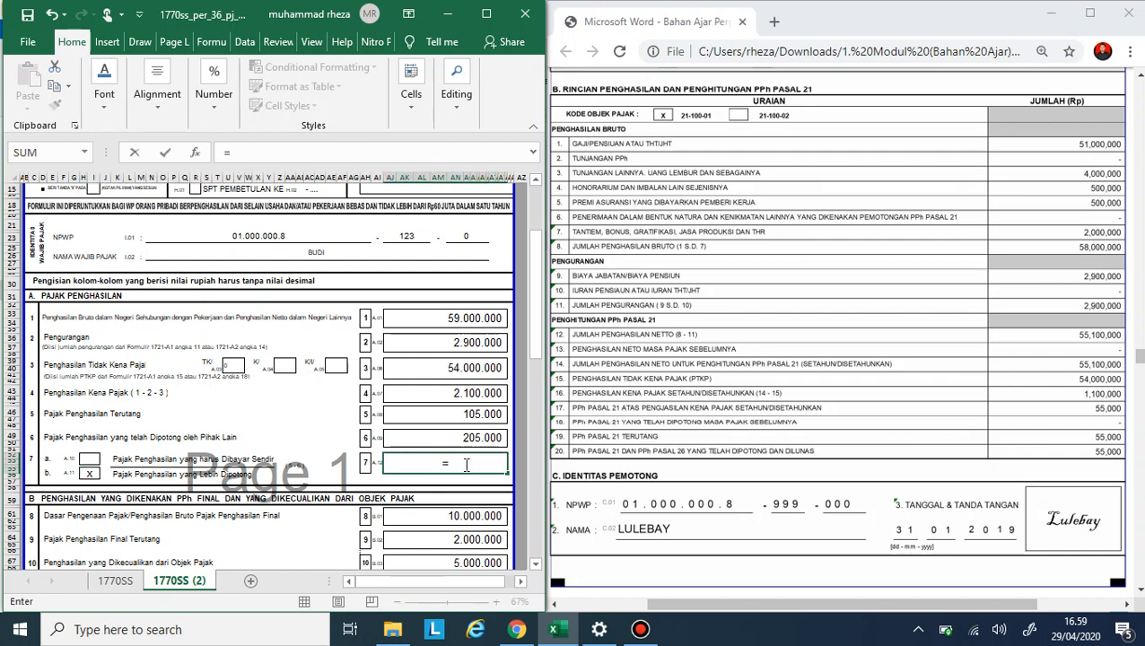
key(Up)
key(Up)
key(Up)
key(Up)
text(-)
key(Up)
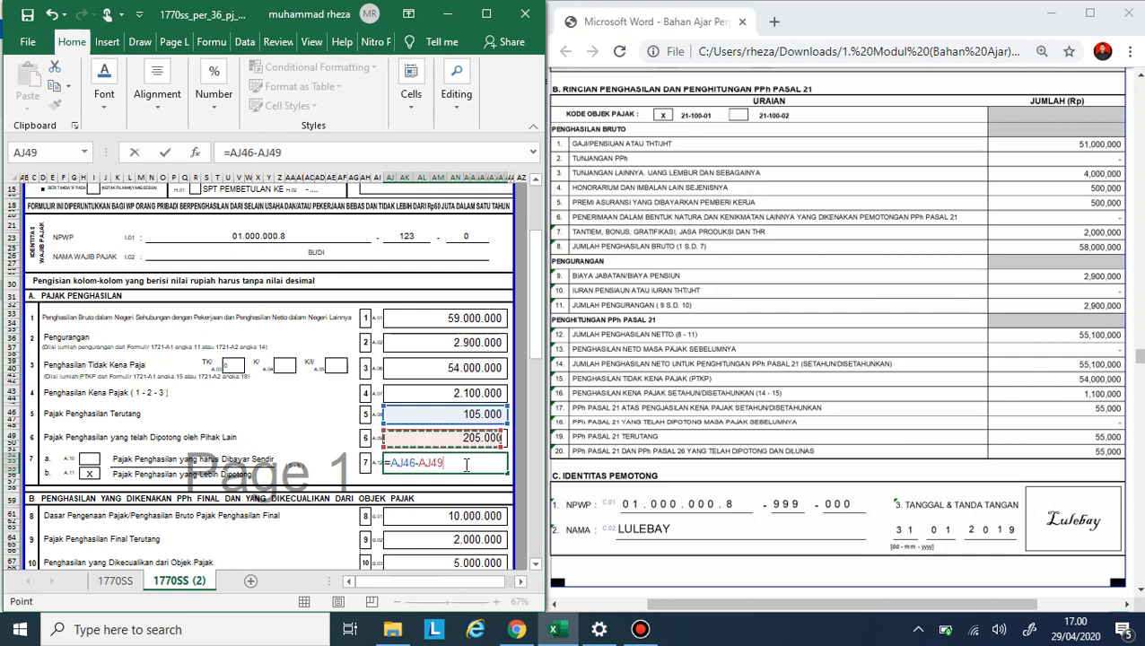
key(Return)
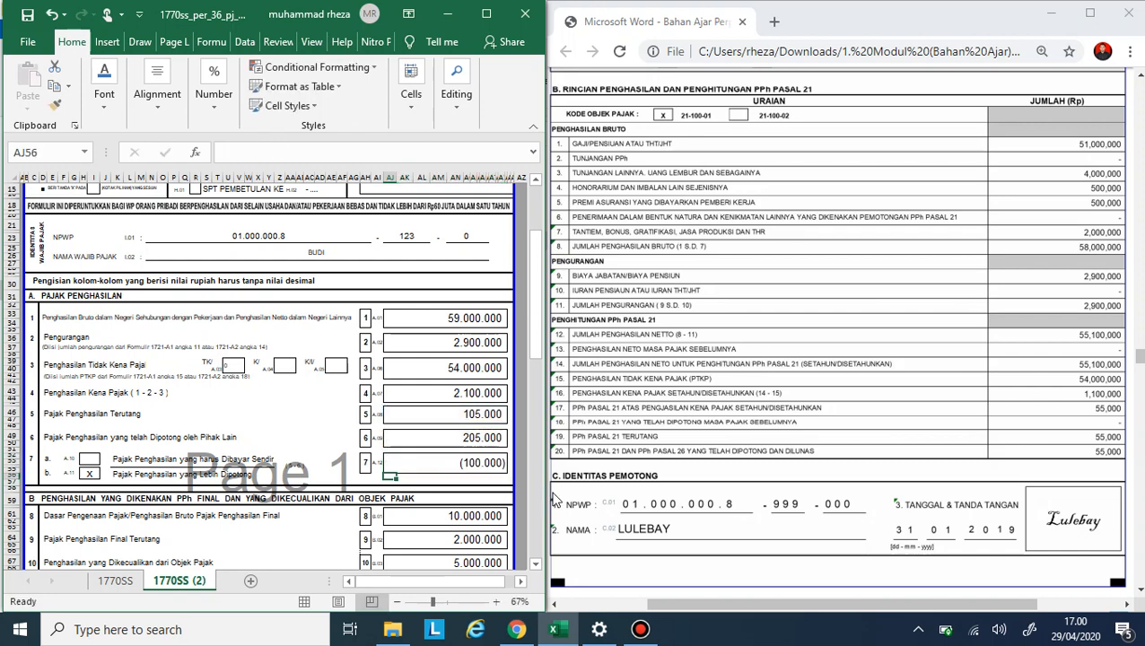
Step: Review the copied form from section A up to its header, and the 1721-A1 slip's income details and identity sections
scroll(459, 386, up, 1)
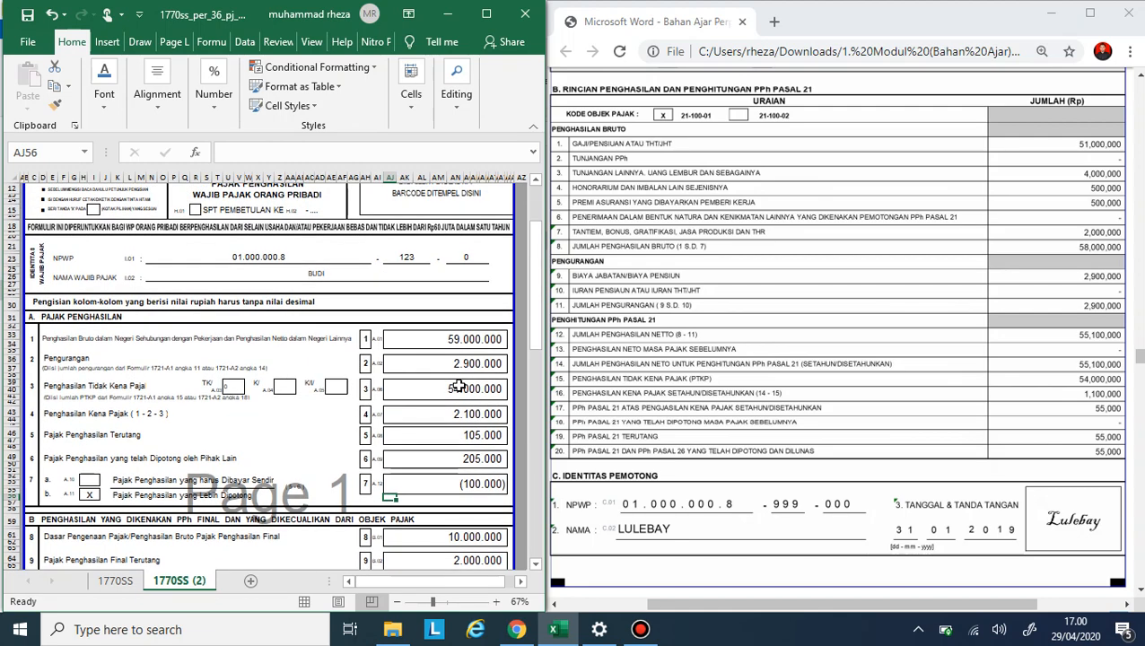
scroll(458, 386, up, 2)
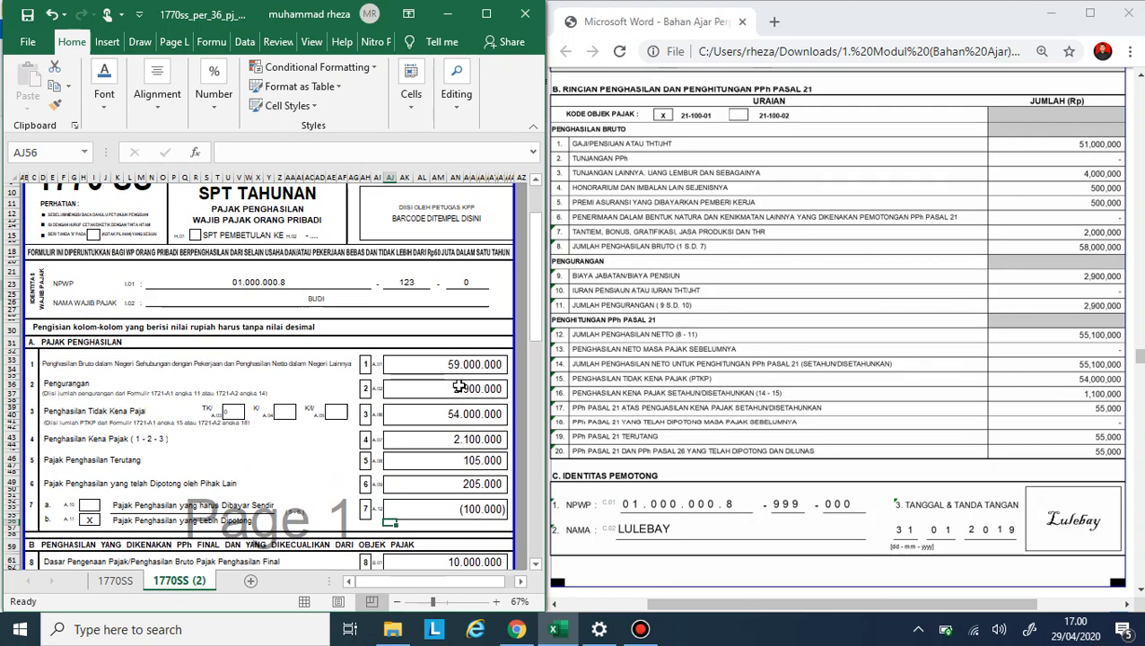
scroll(458, 386, up, 2)
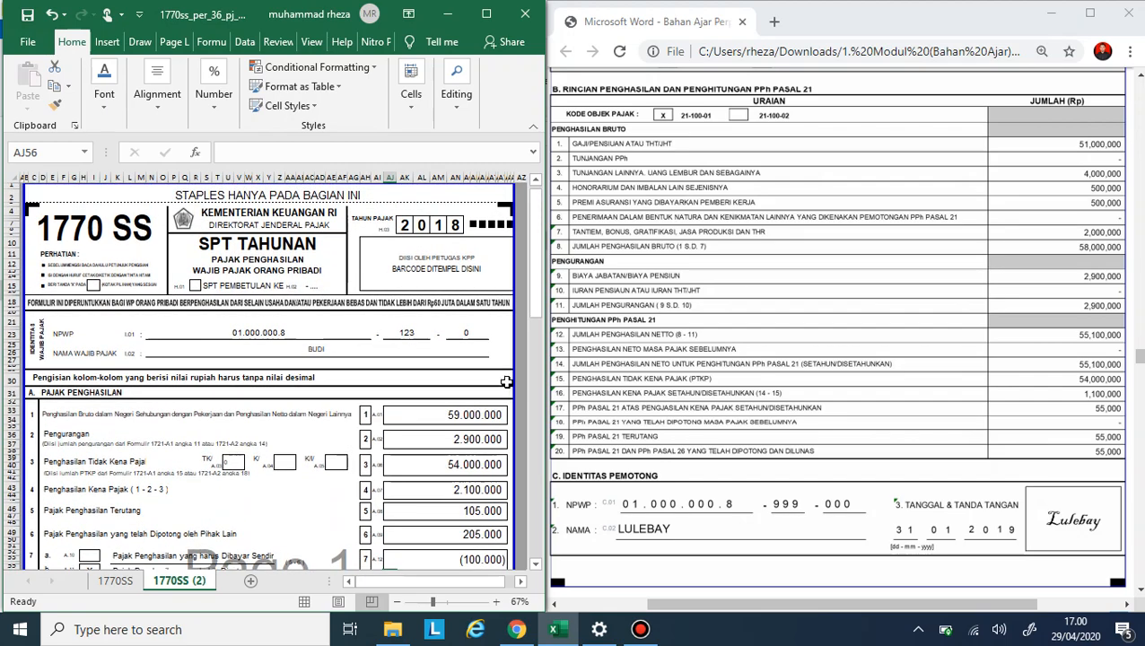
scroll(786, 282, up, 1)
scroll(786, 282, up, 2)
scroll(786, 282, down, 2)
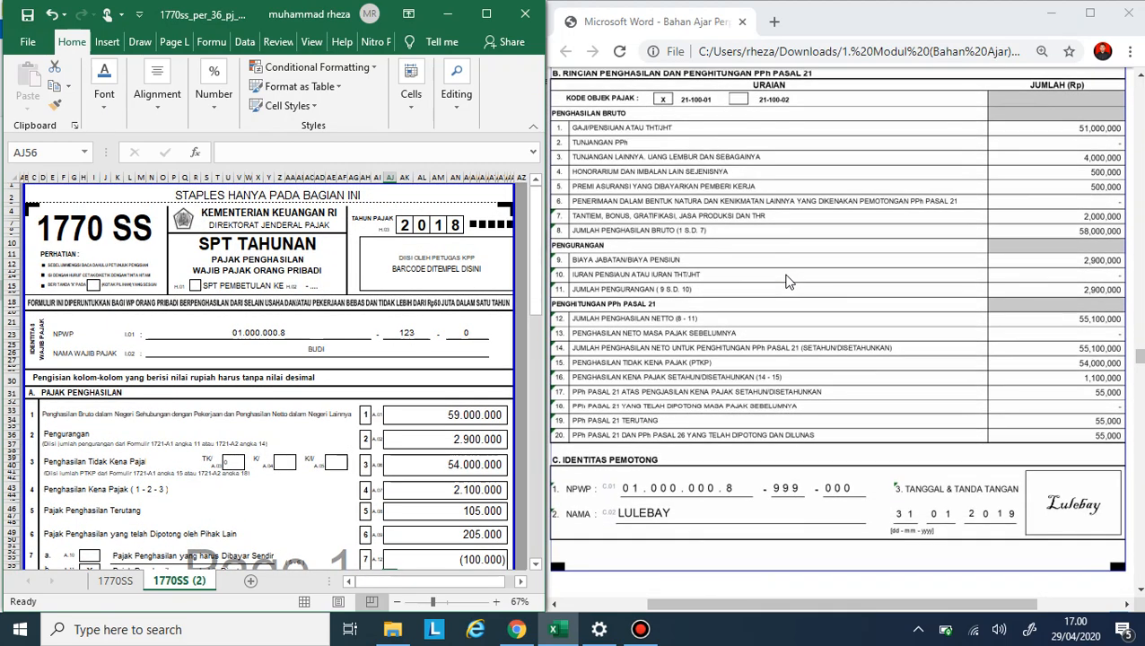
scroll(786, 281, up, 1)
scroll(786, 281, up, 3)
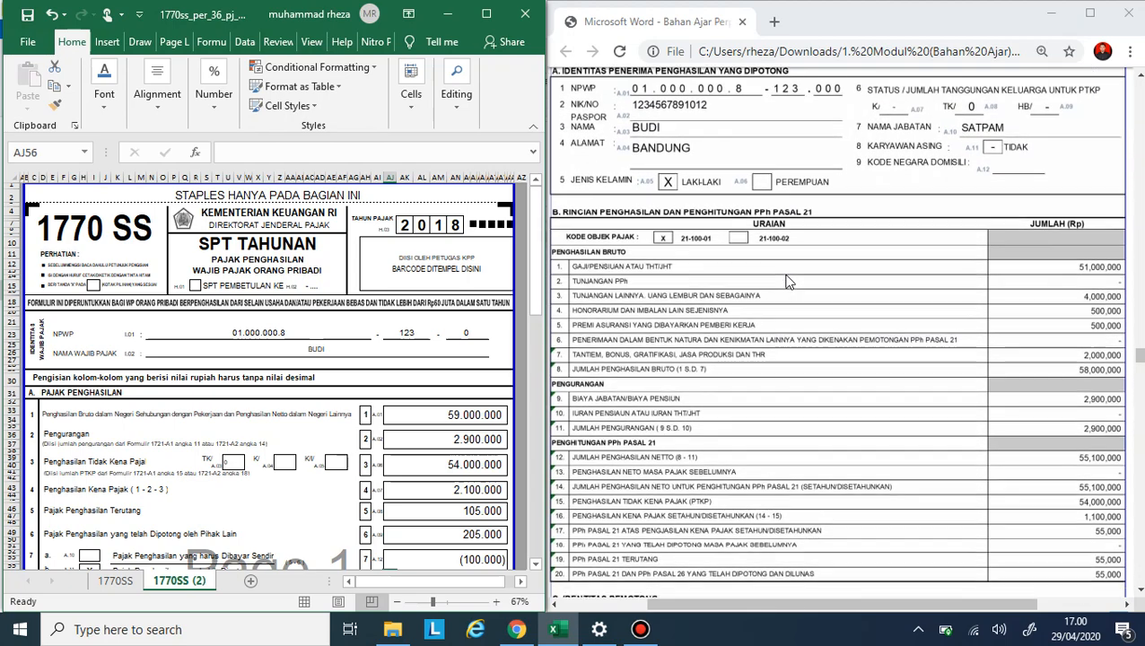
scroll(786, 281, up, 4)
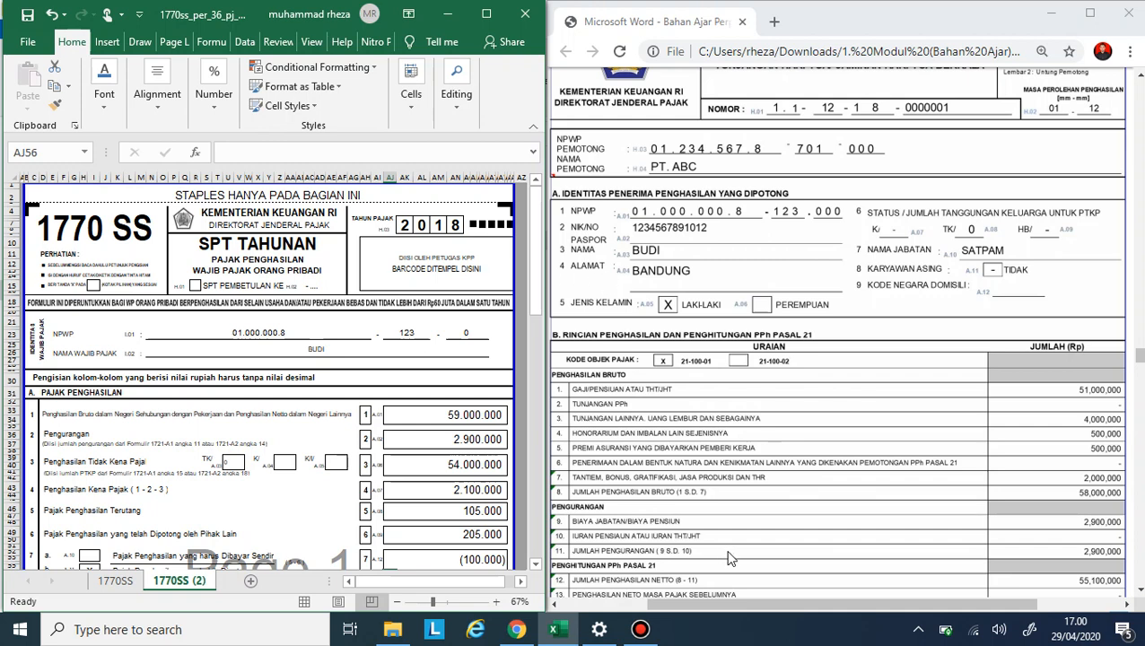
click(639, 629)
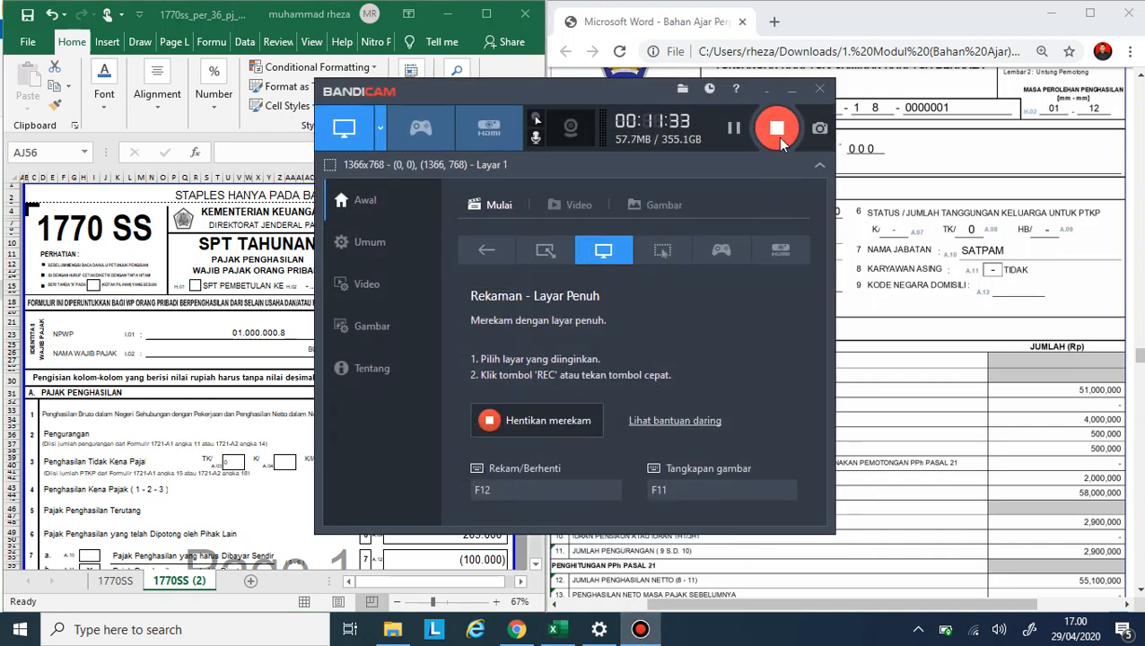